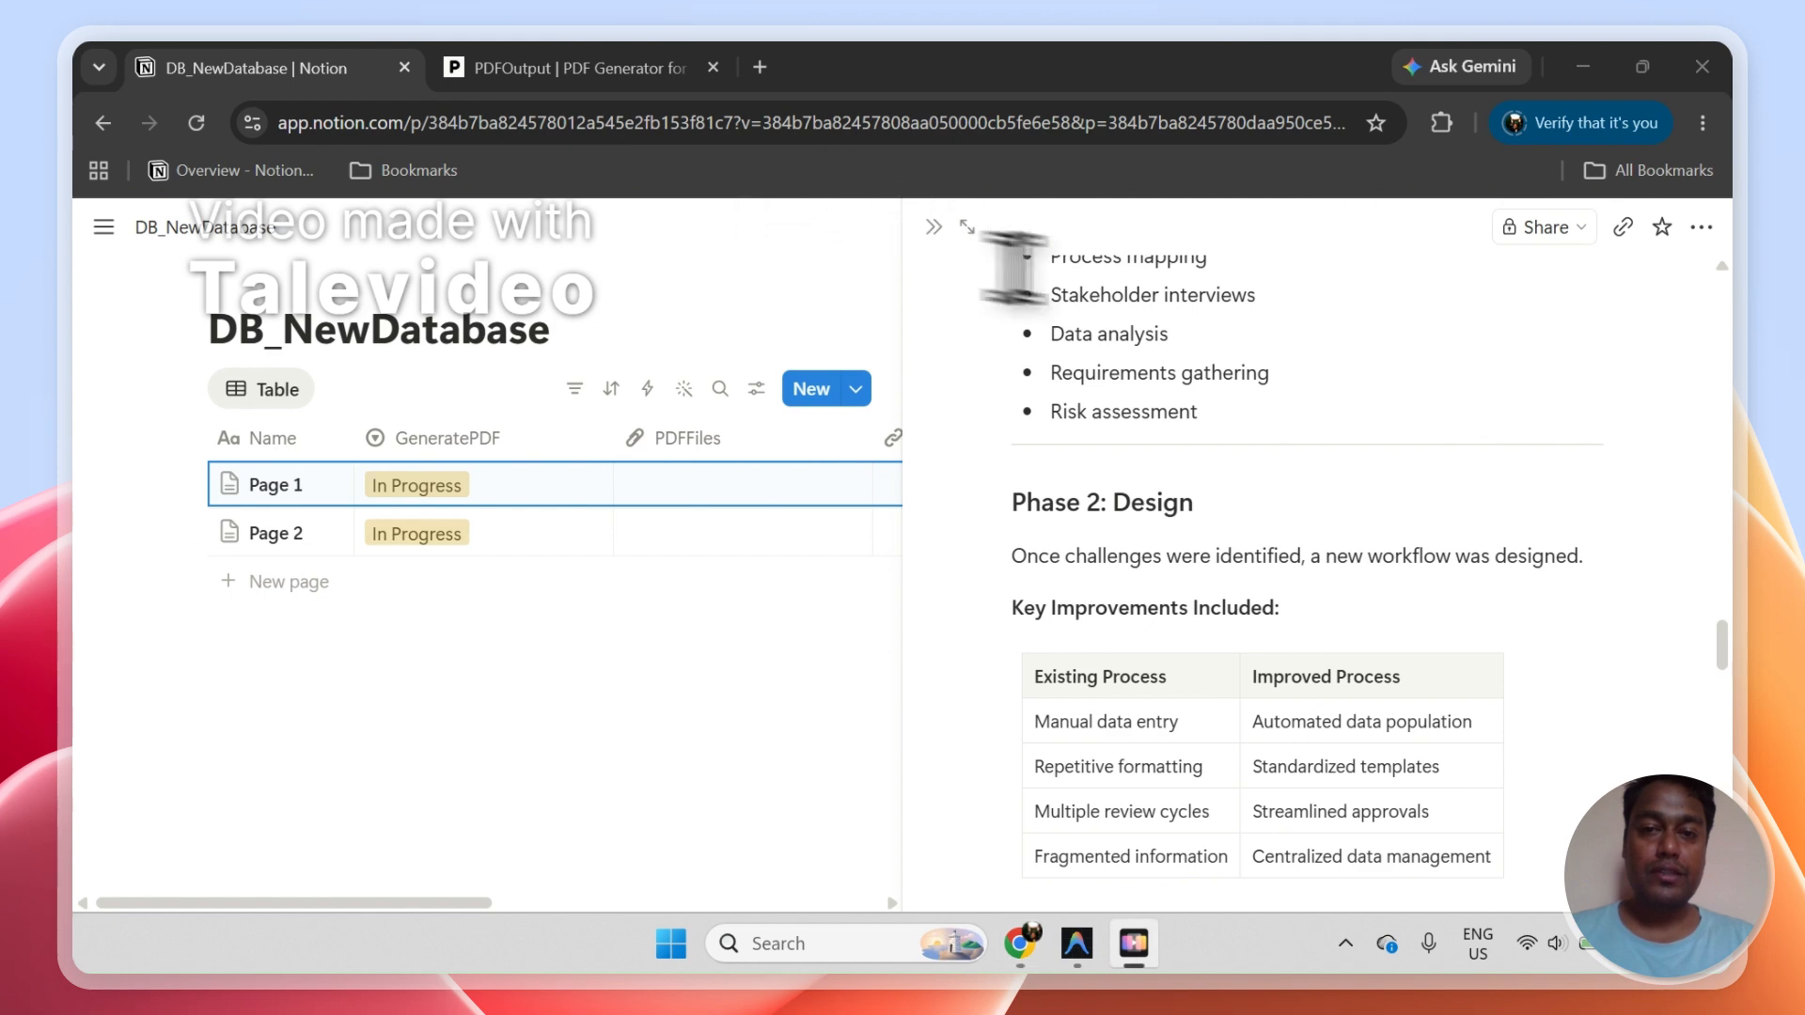
Look through Page 2 of DB_NewDatabase in Notion and switch to the PDFOutput dashboard.
click(1107, 227)
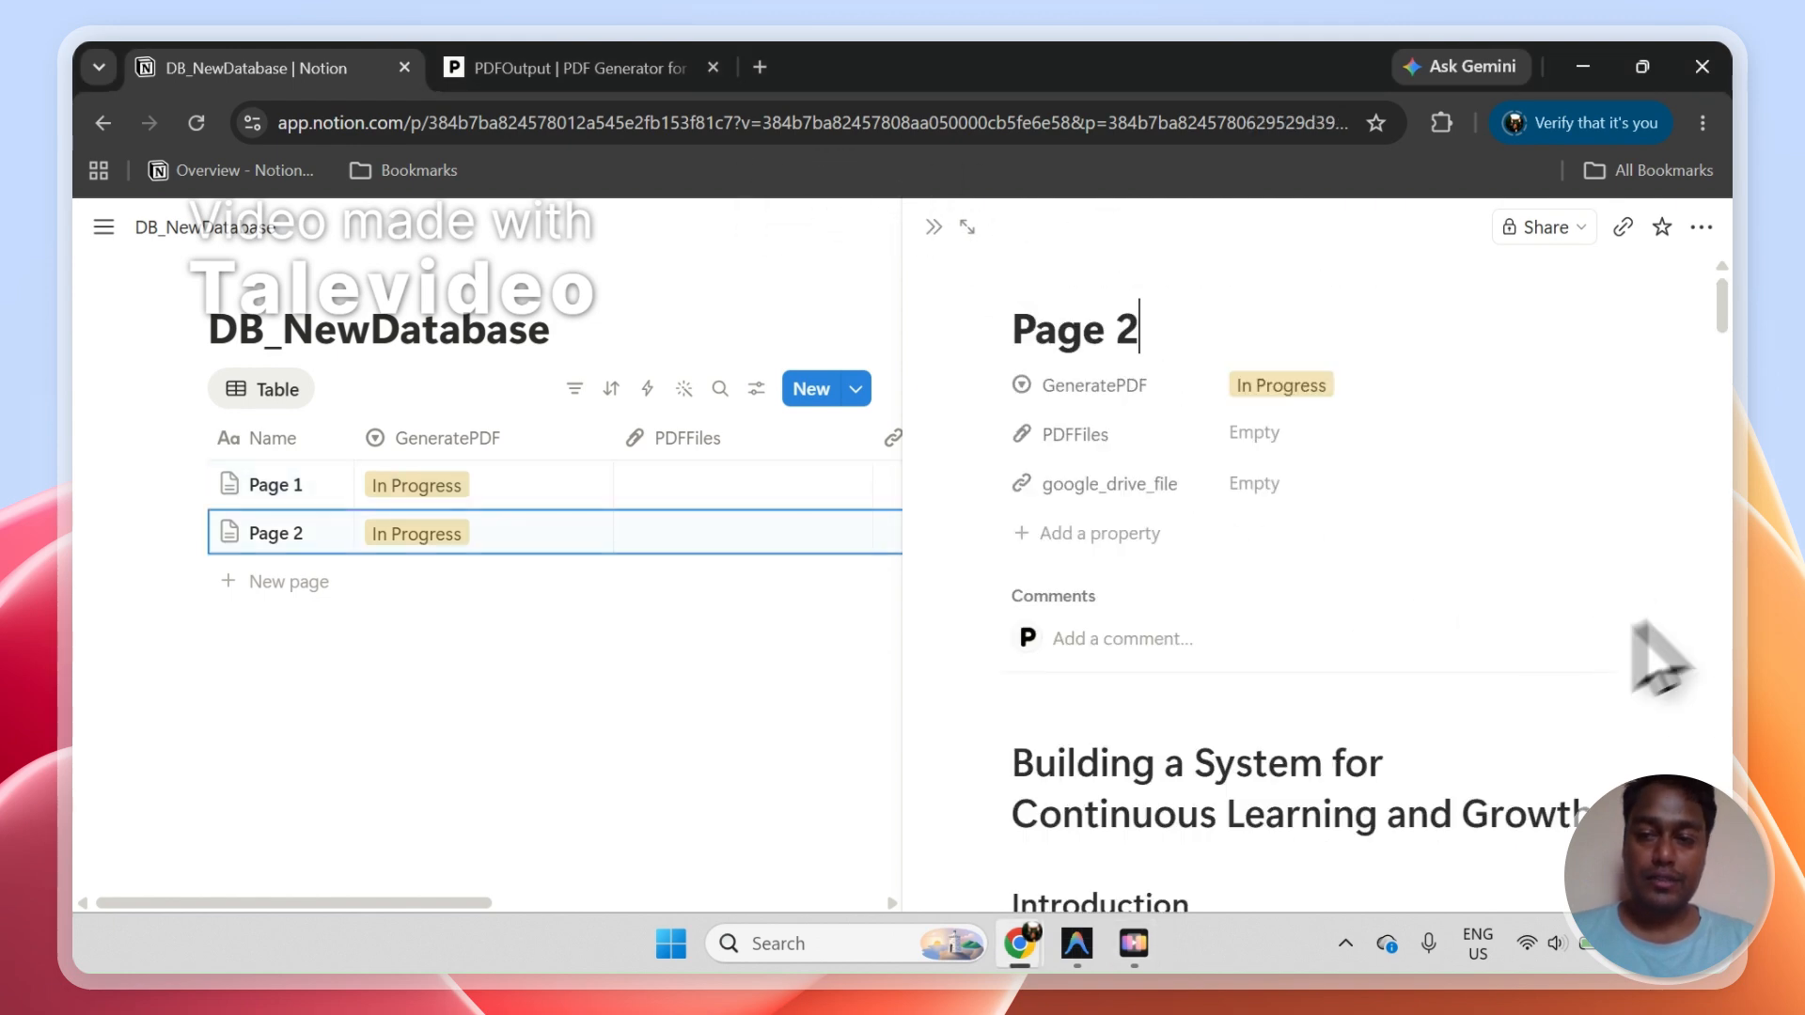
mouse_move(1728, 315)
mouse_down()
mouse_move(1735, 888)
mouse_move(1734, 301)
mouse_up()
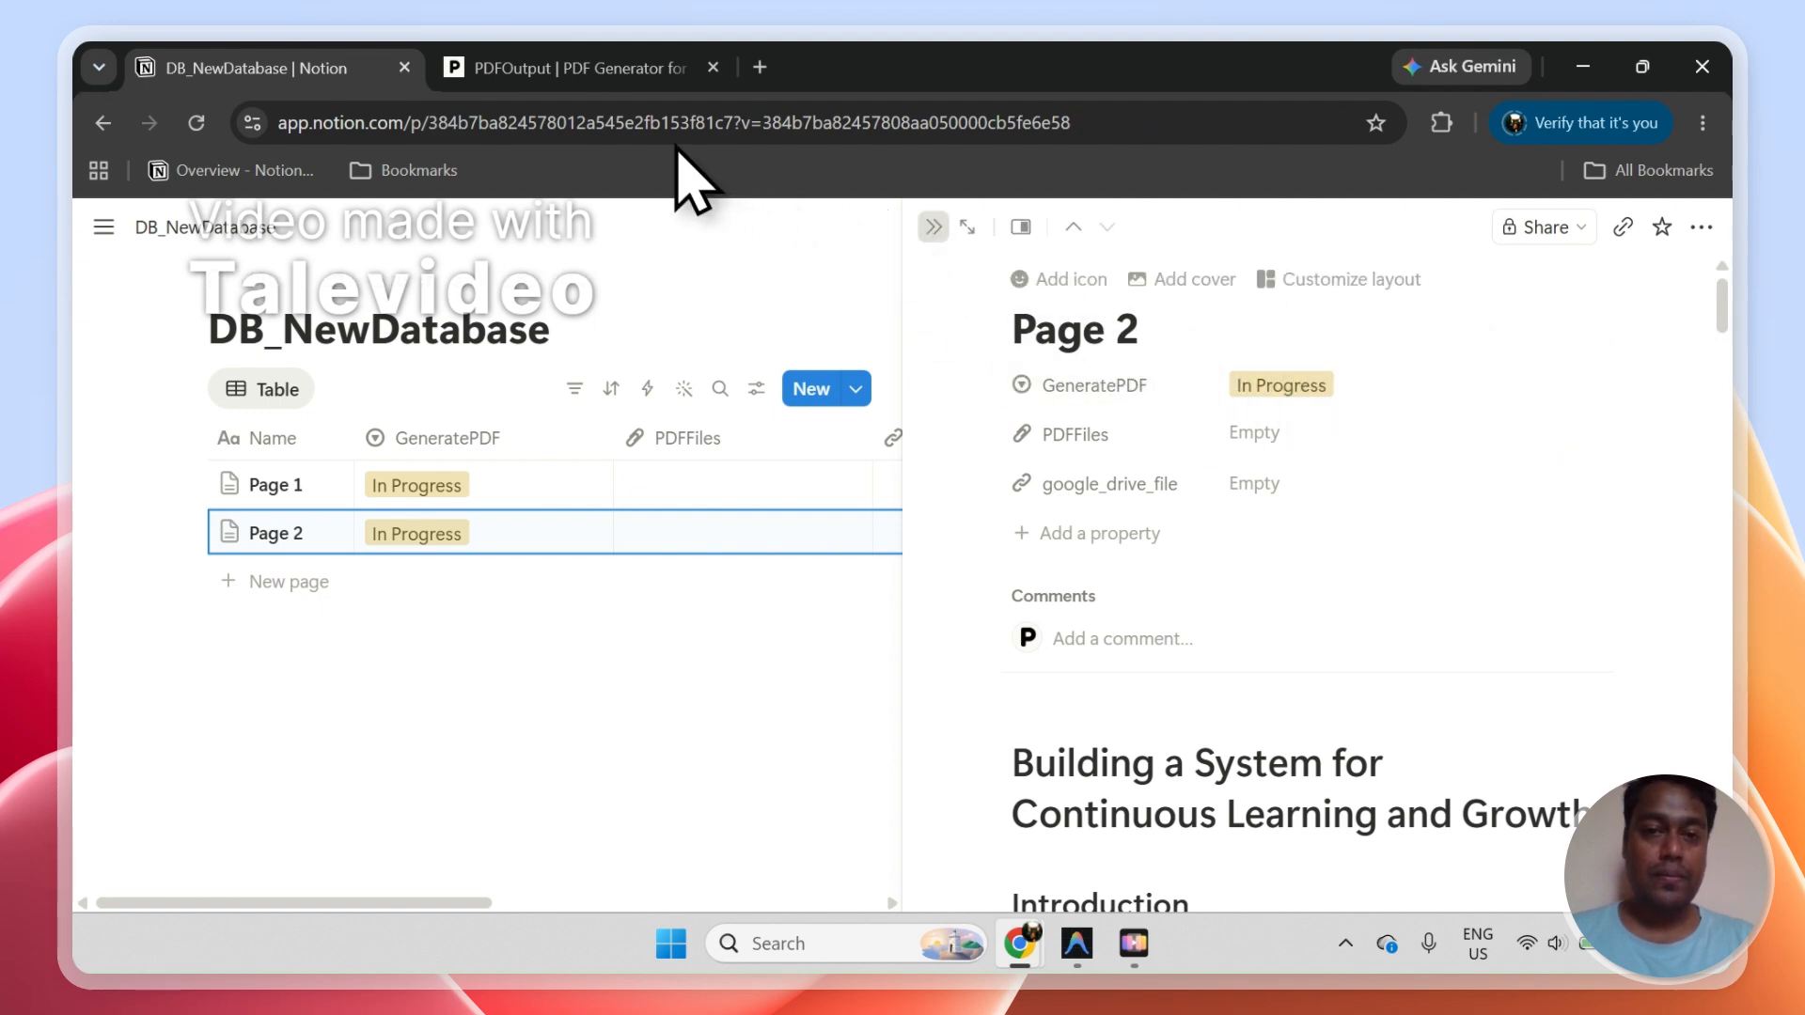
click(588, 68)
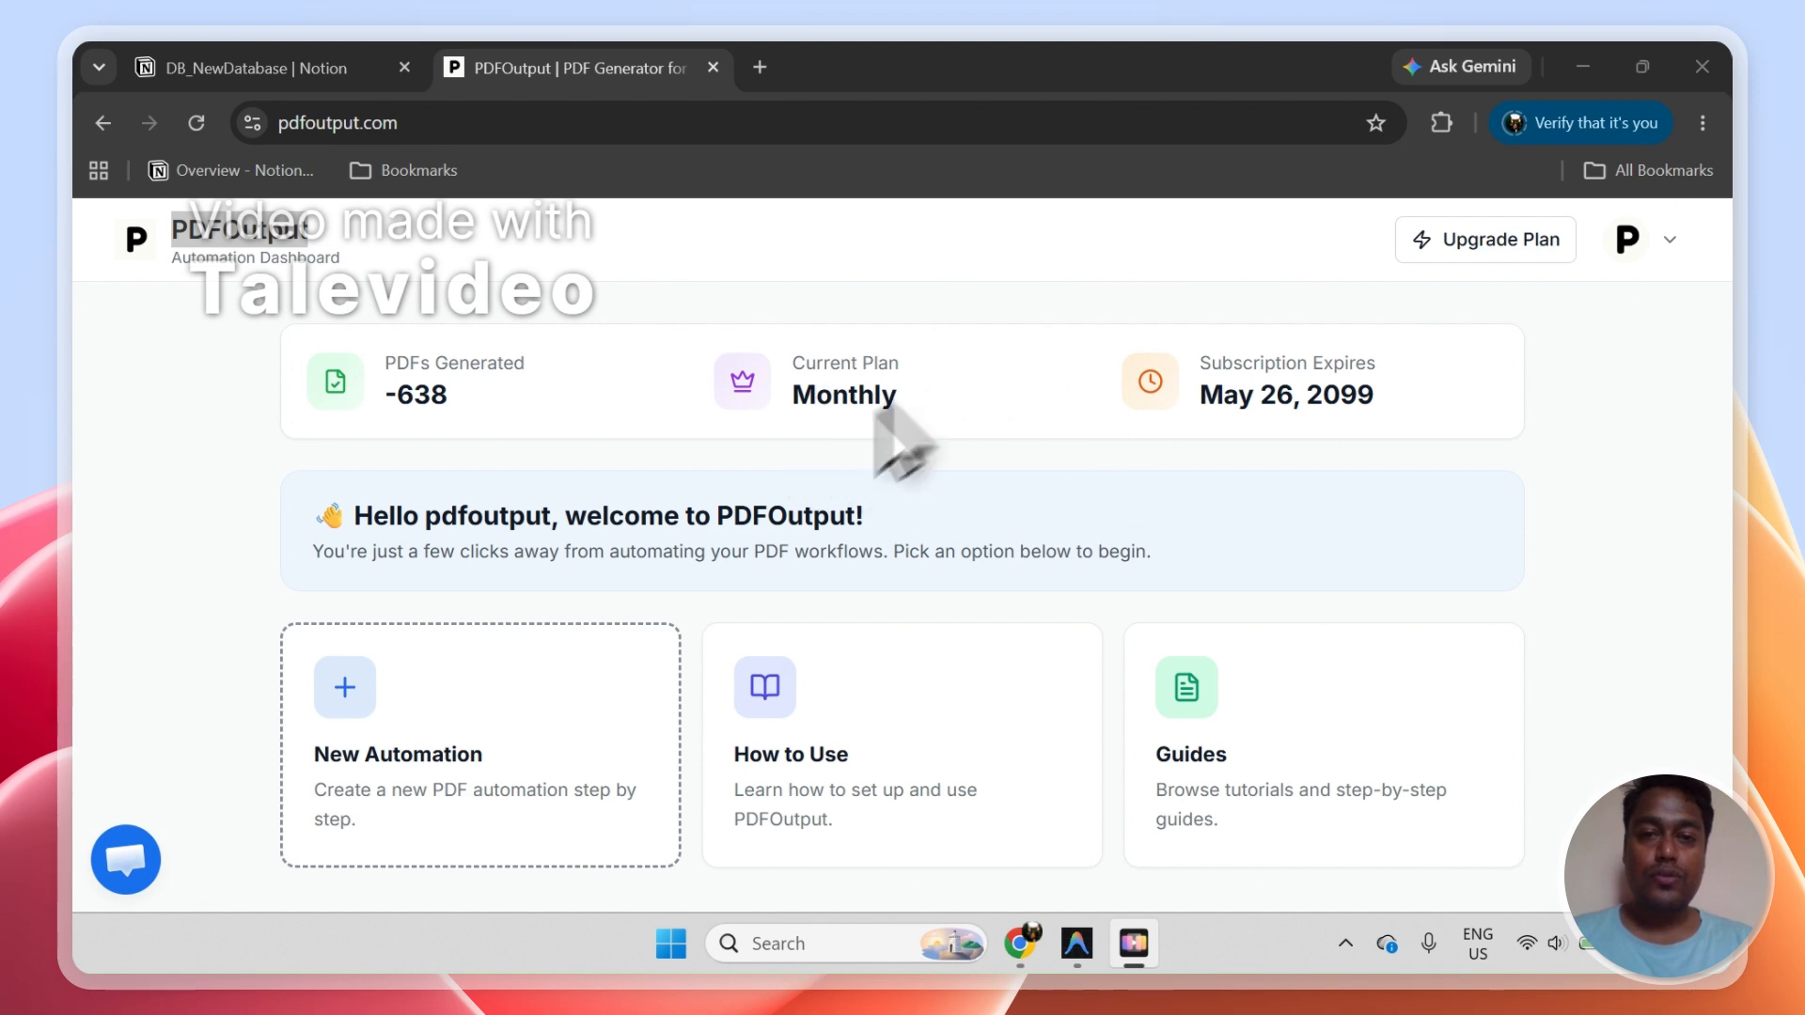
click(360, 733)
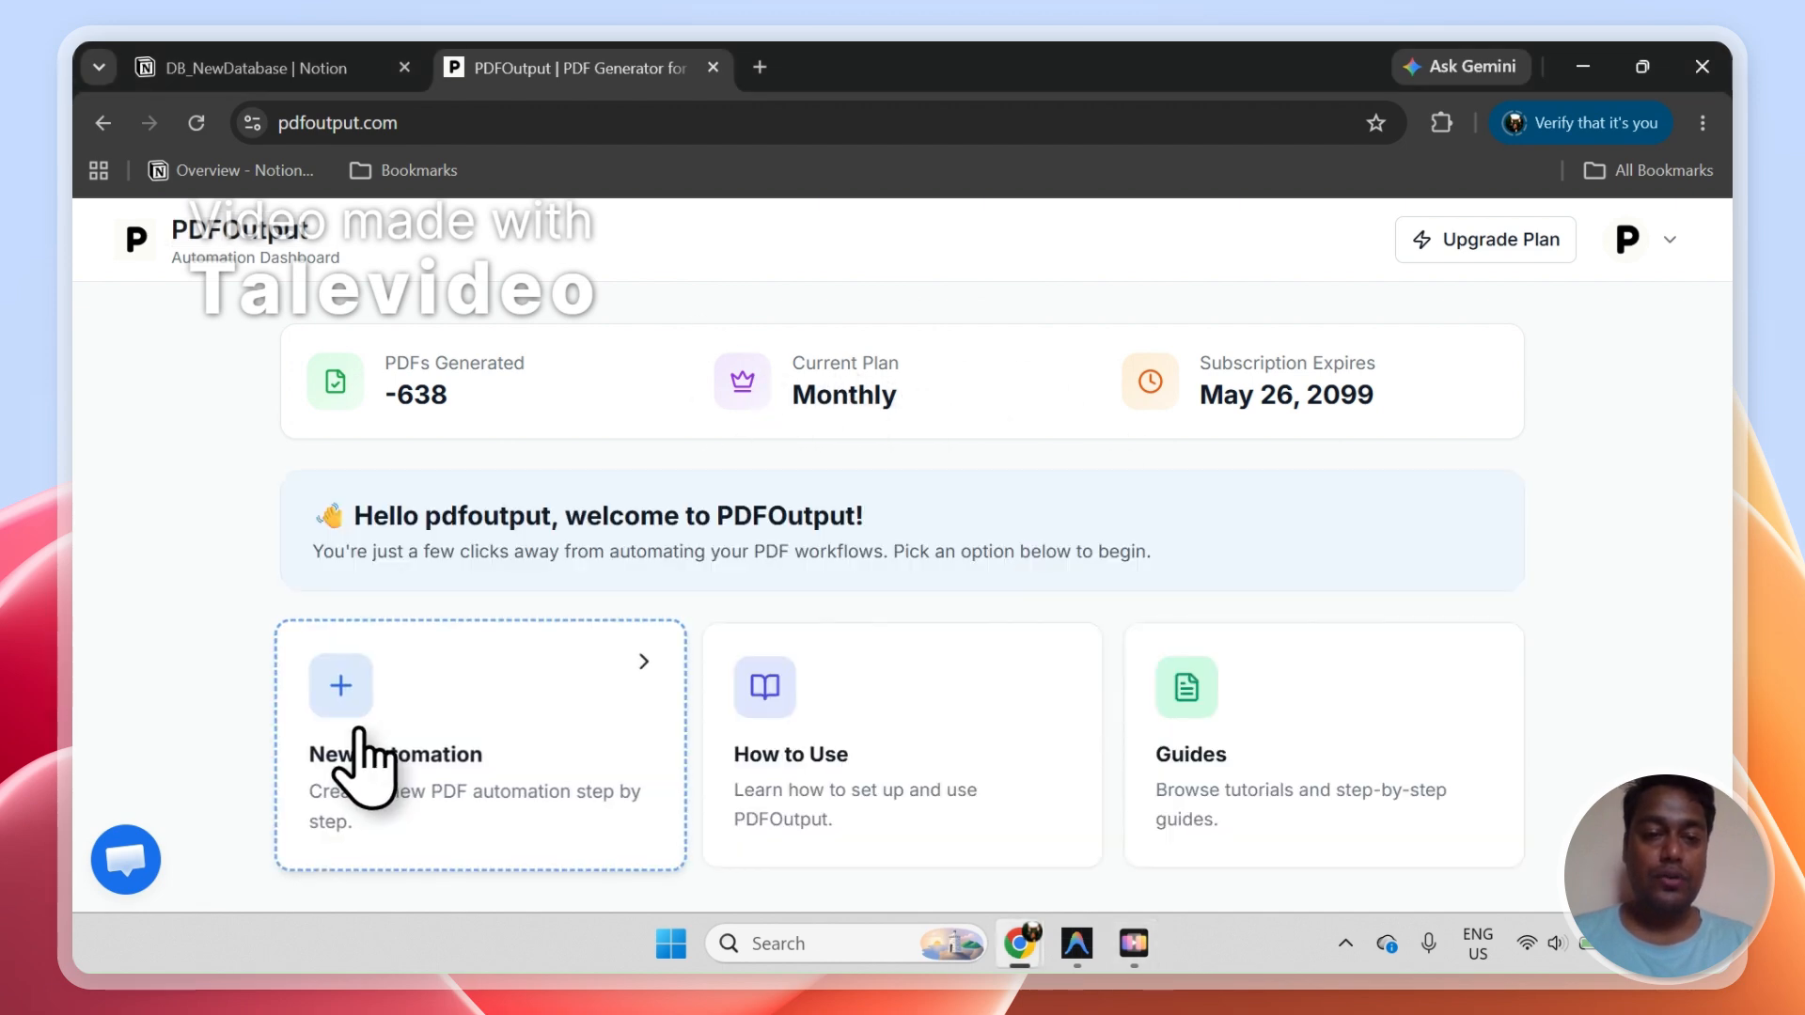
click(451, 709)
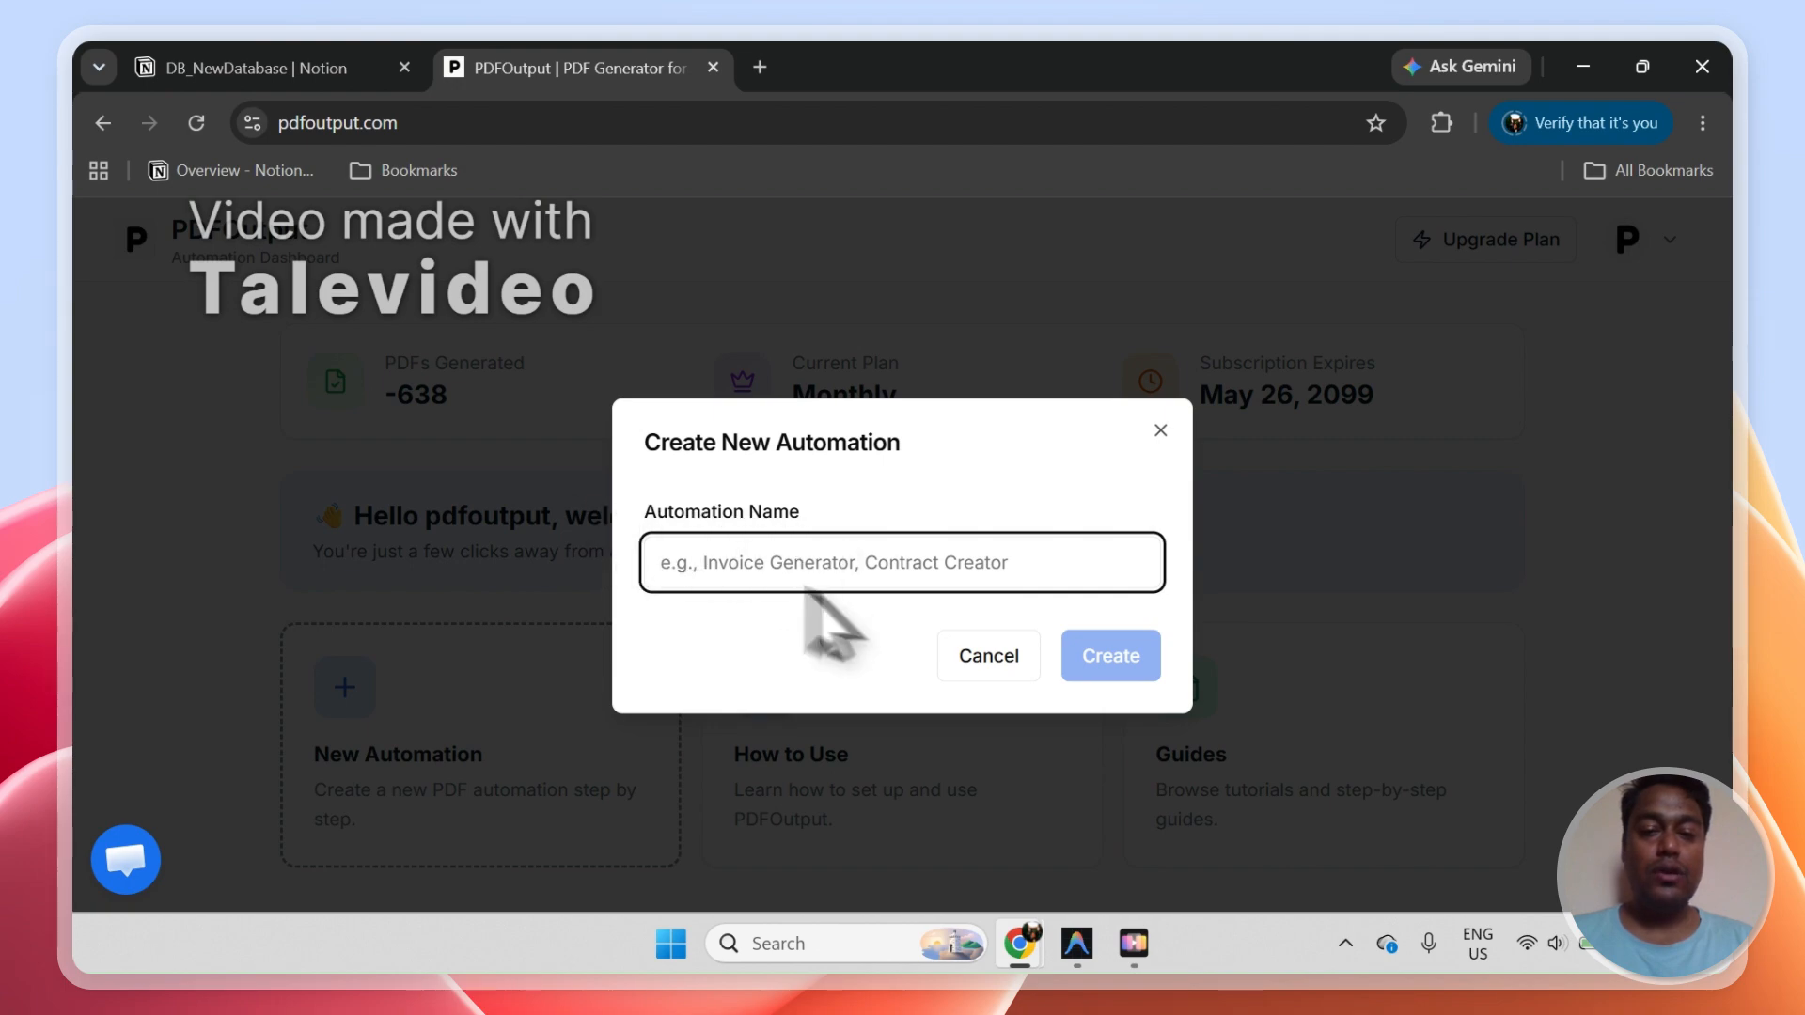
click(980, 662)
Go to pdfoutput.com/setup and disconnect the Notion connection.
click(523, 139)
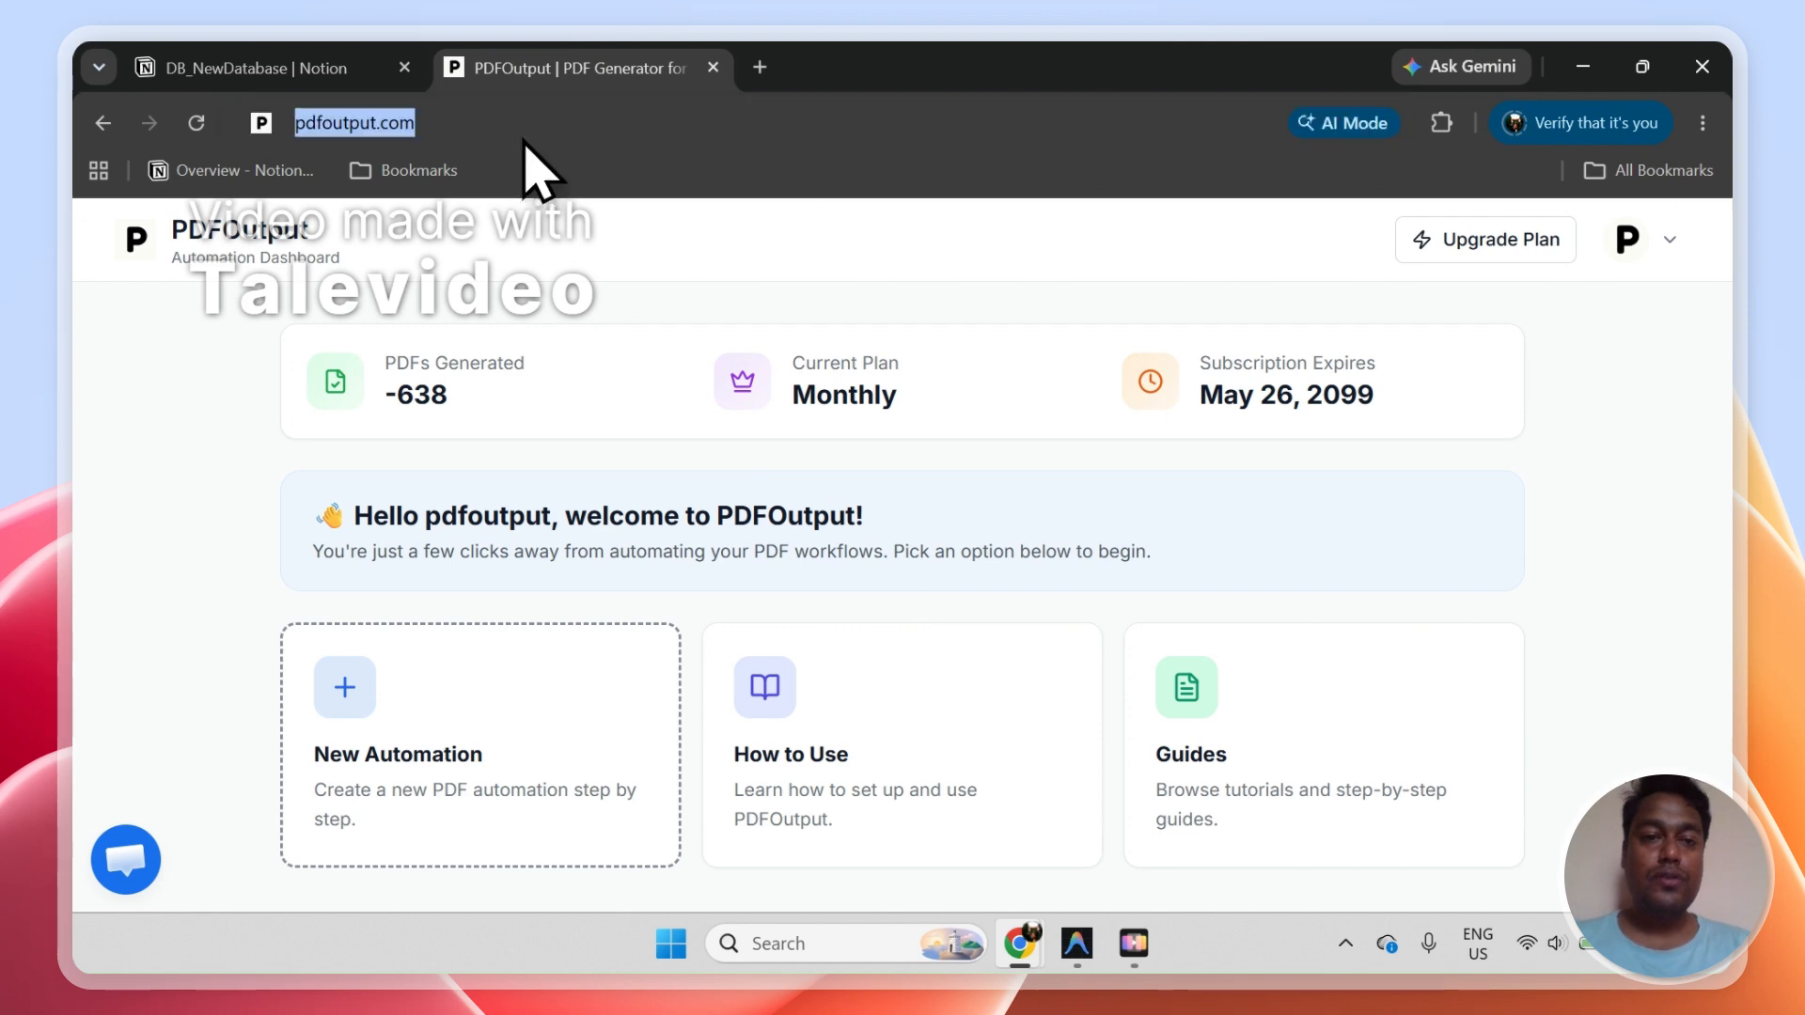
key(End)
text(setup)
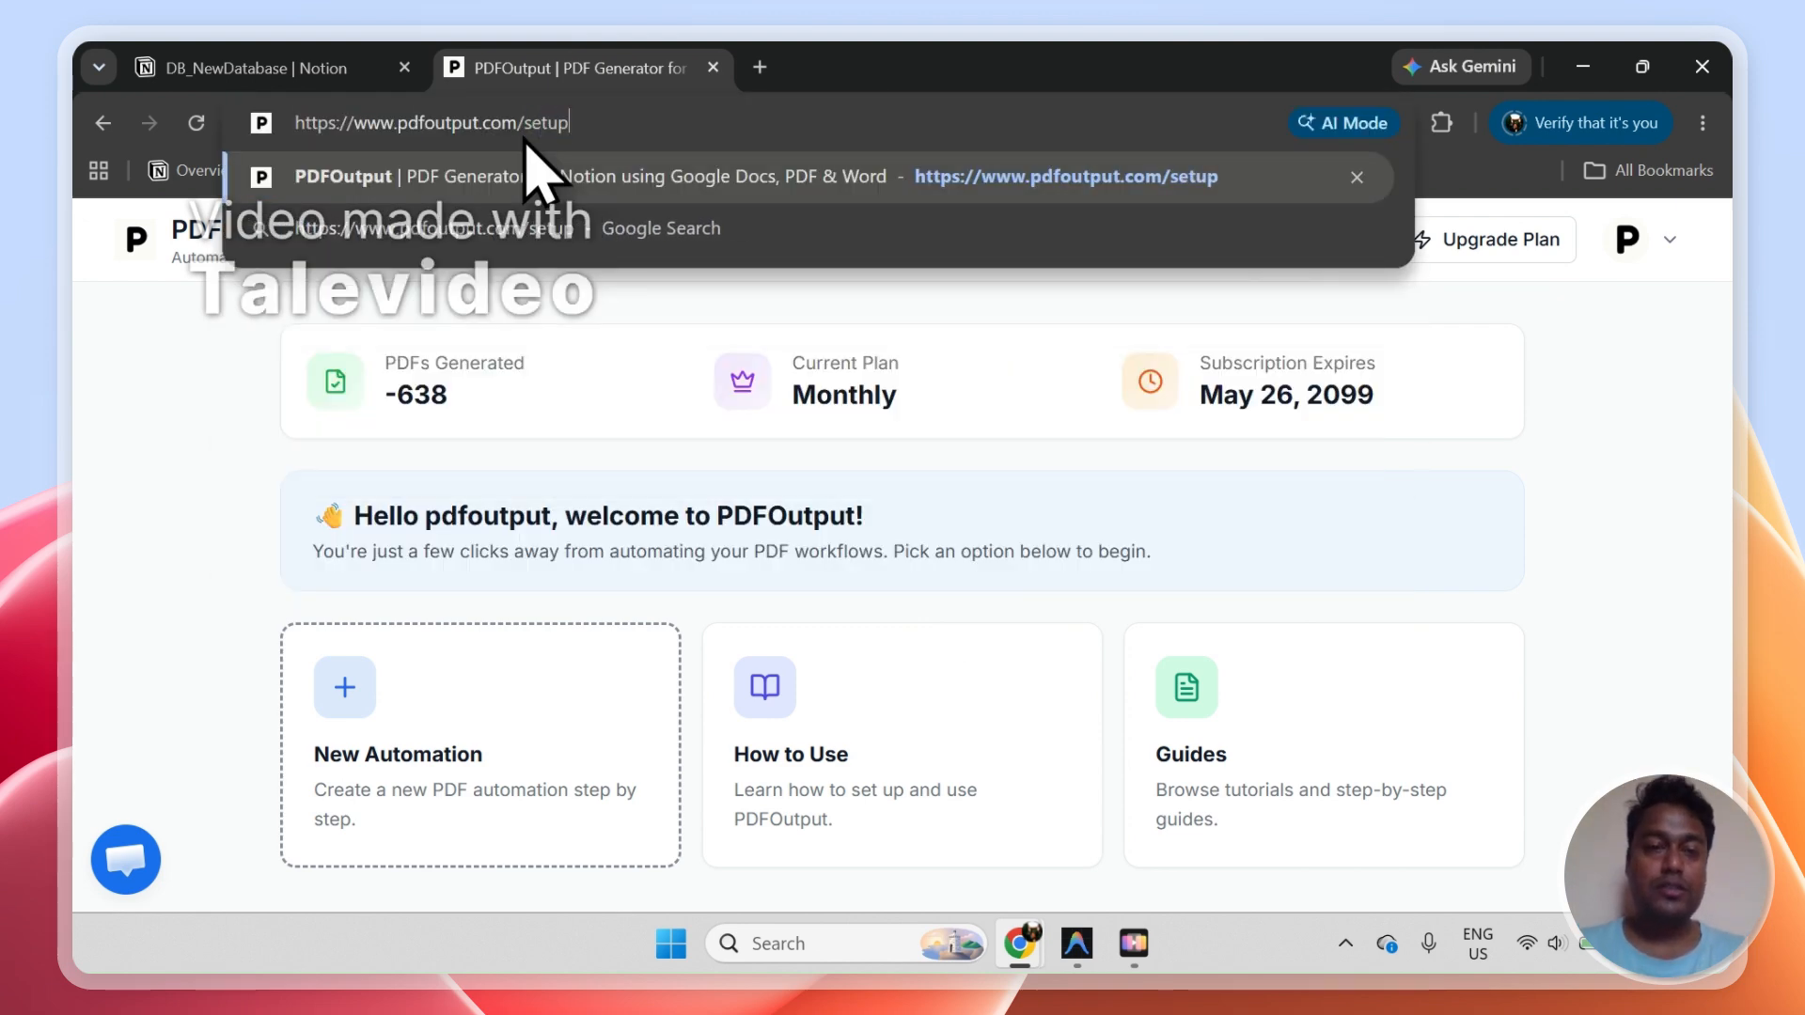
key(Return)
click(549, 588)
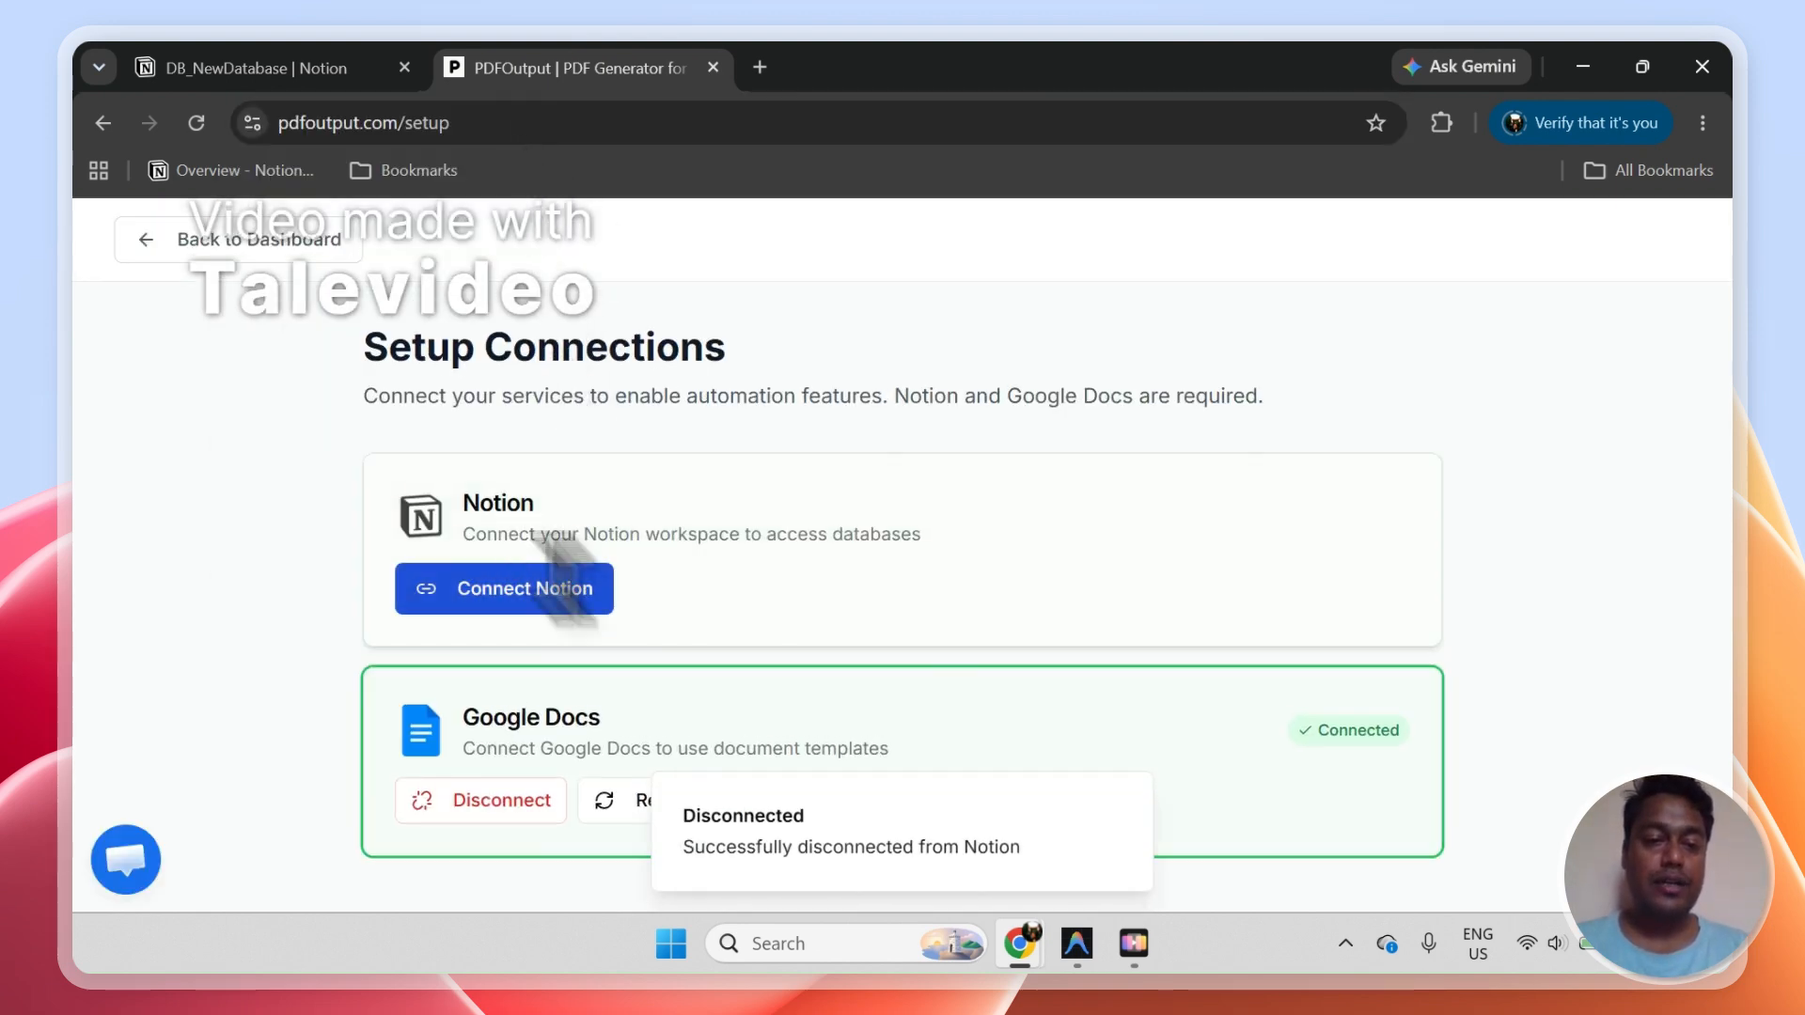
Try to start a new automation from the dashboard and begin connecting Notion on the setup page.
click(277, 246)
click(513, 695)
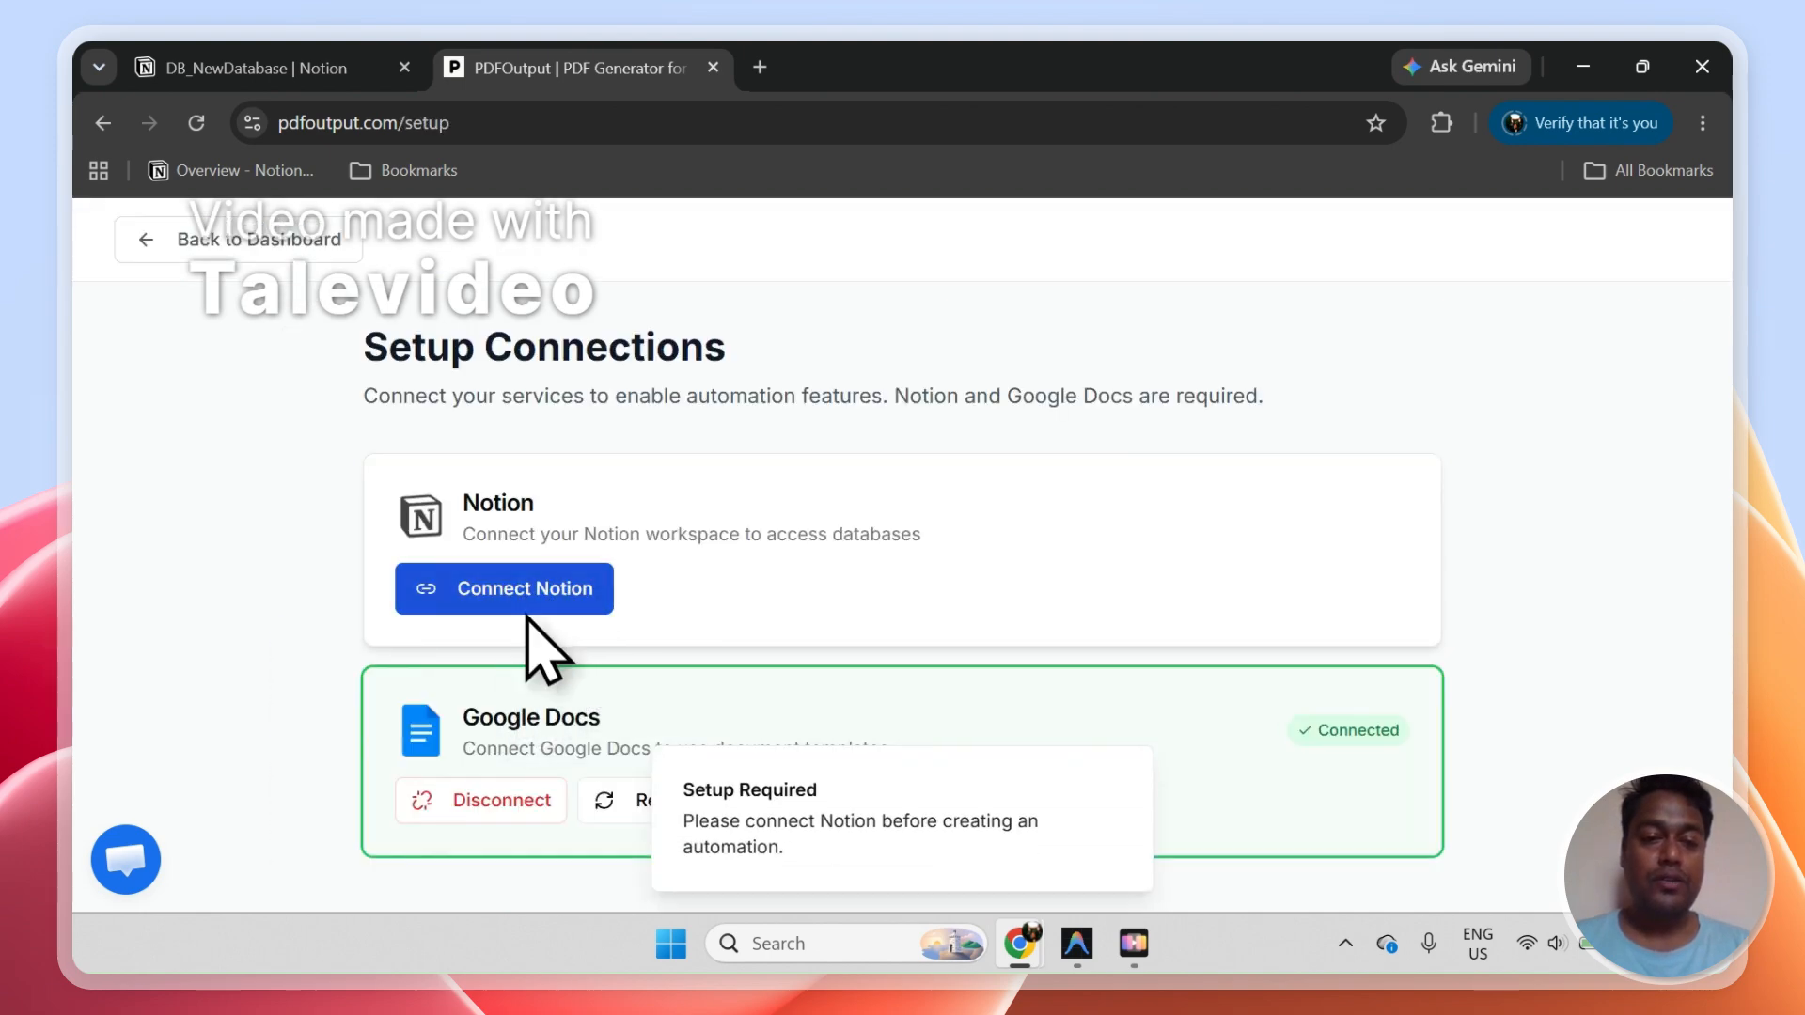
click(519, 597)
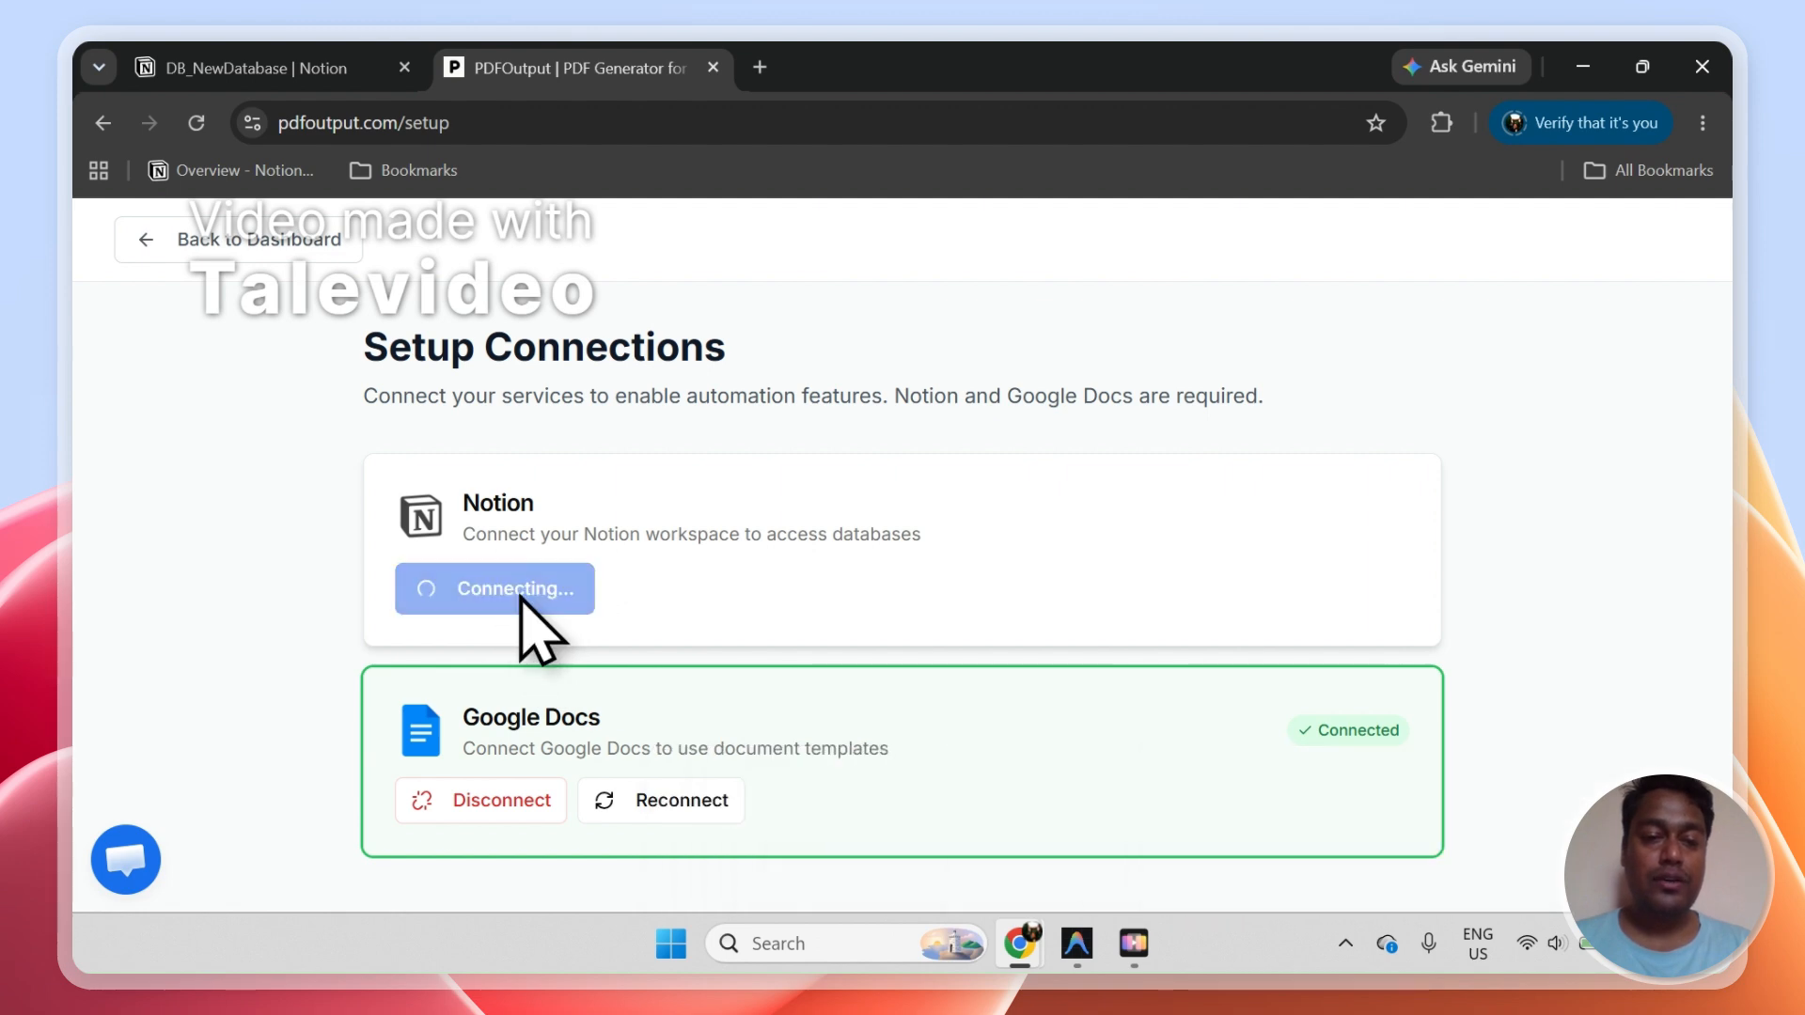
Copy the title DB_NewDatabase from the database page in Notion.
click(302, 68)
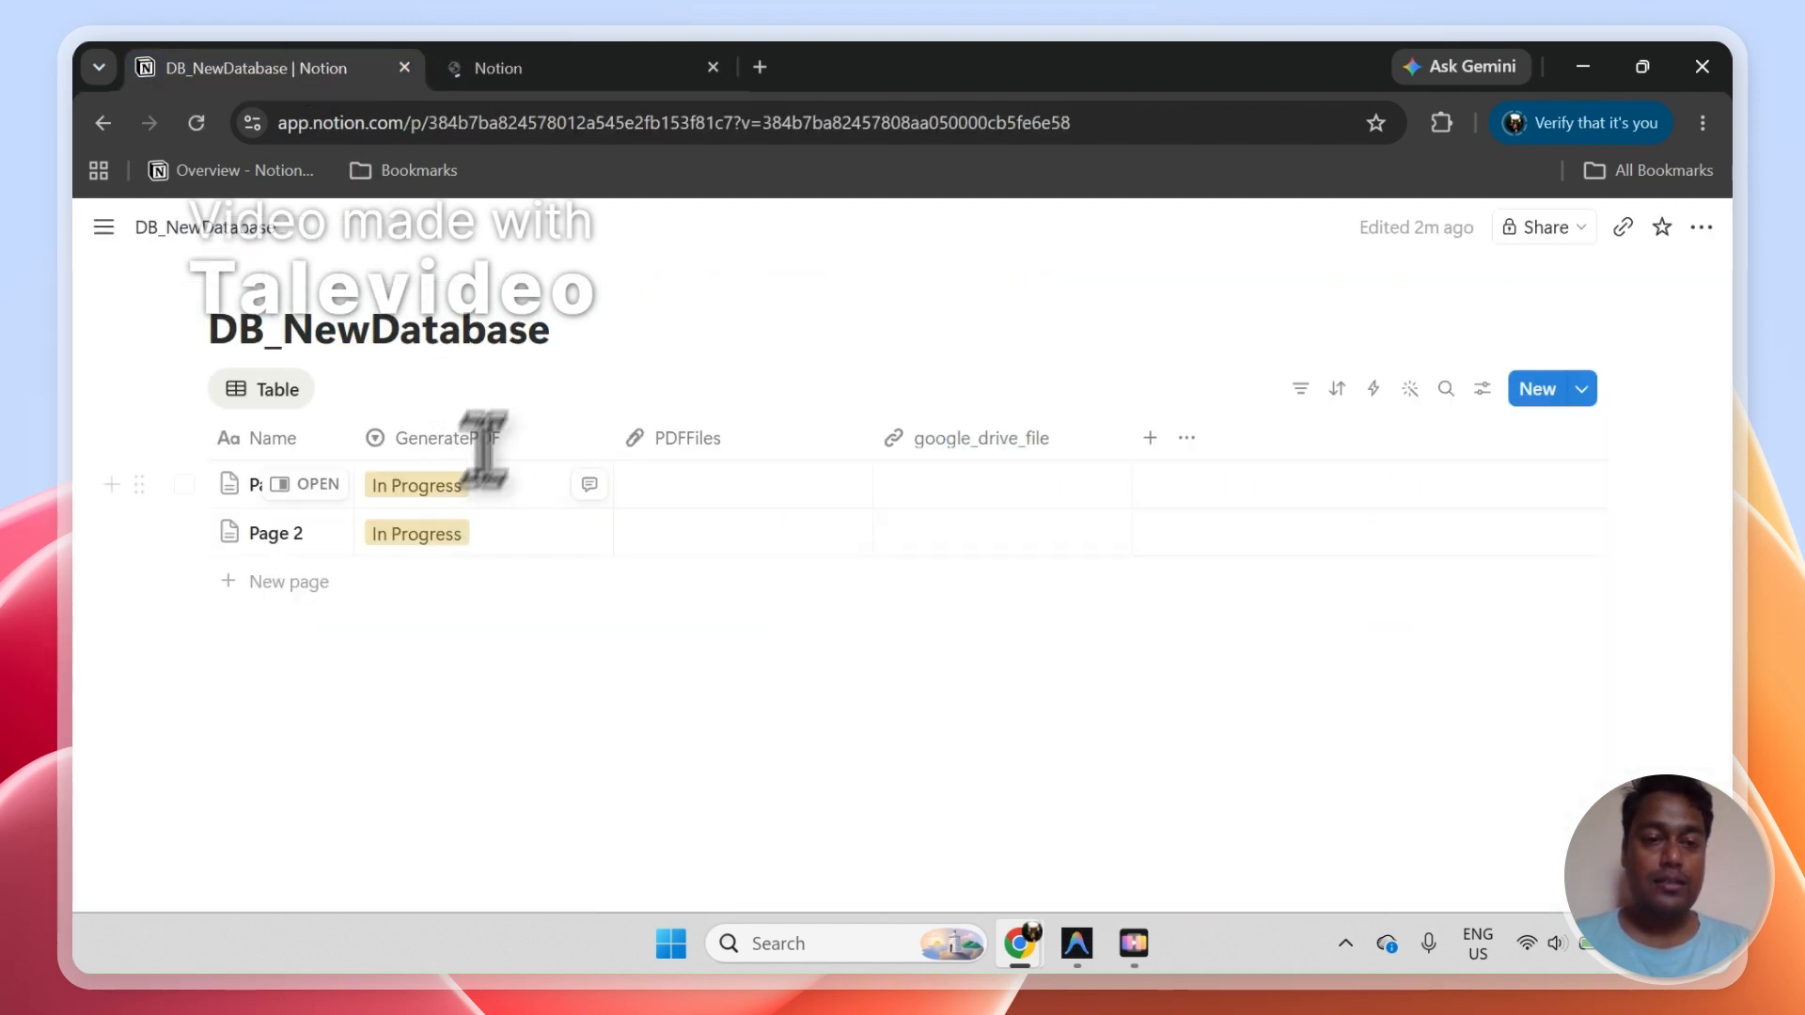
drag(554, 348, 282, 333)
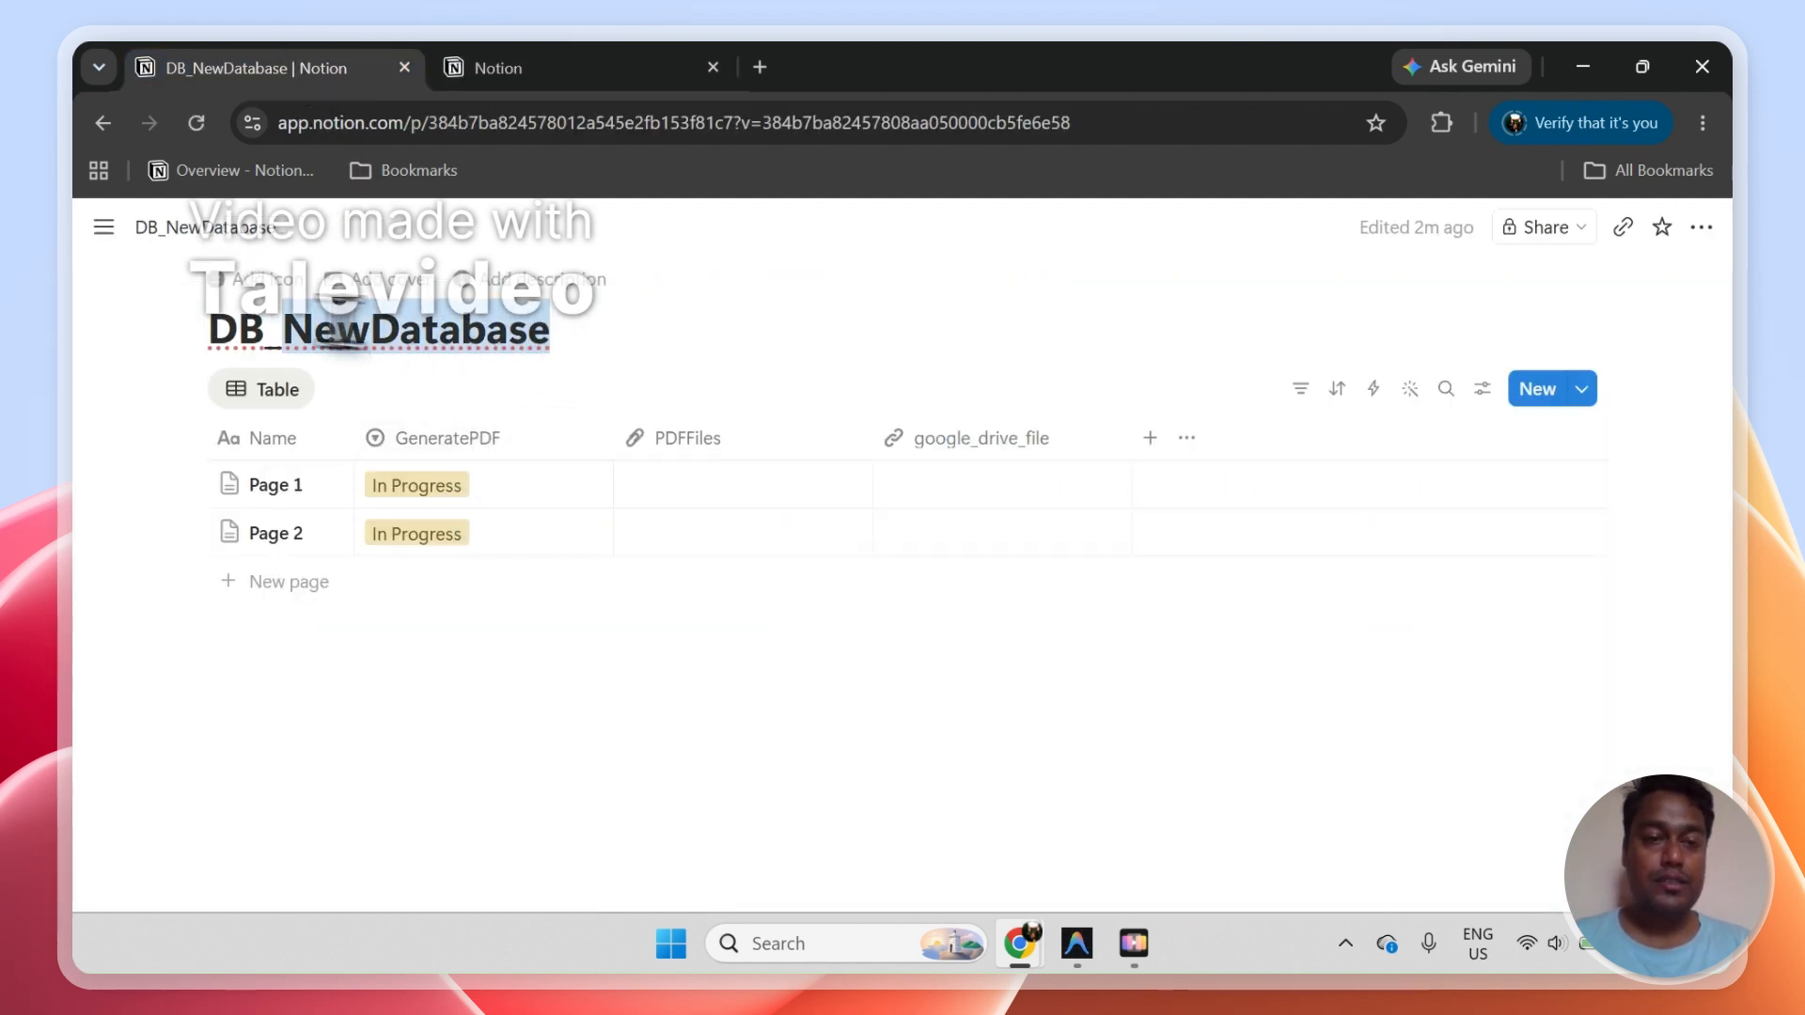
right_click(221, 327)
click(314, 526)
Search the Notion integration's selectable pages for DB_NewDatabase and grant PDFOutput access to the workspace.
click(547, 58)
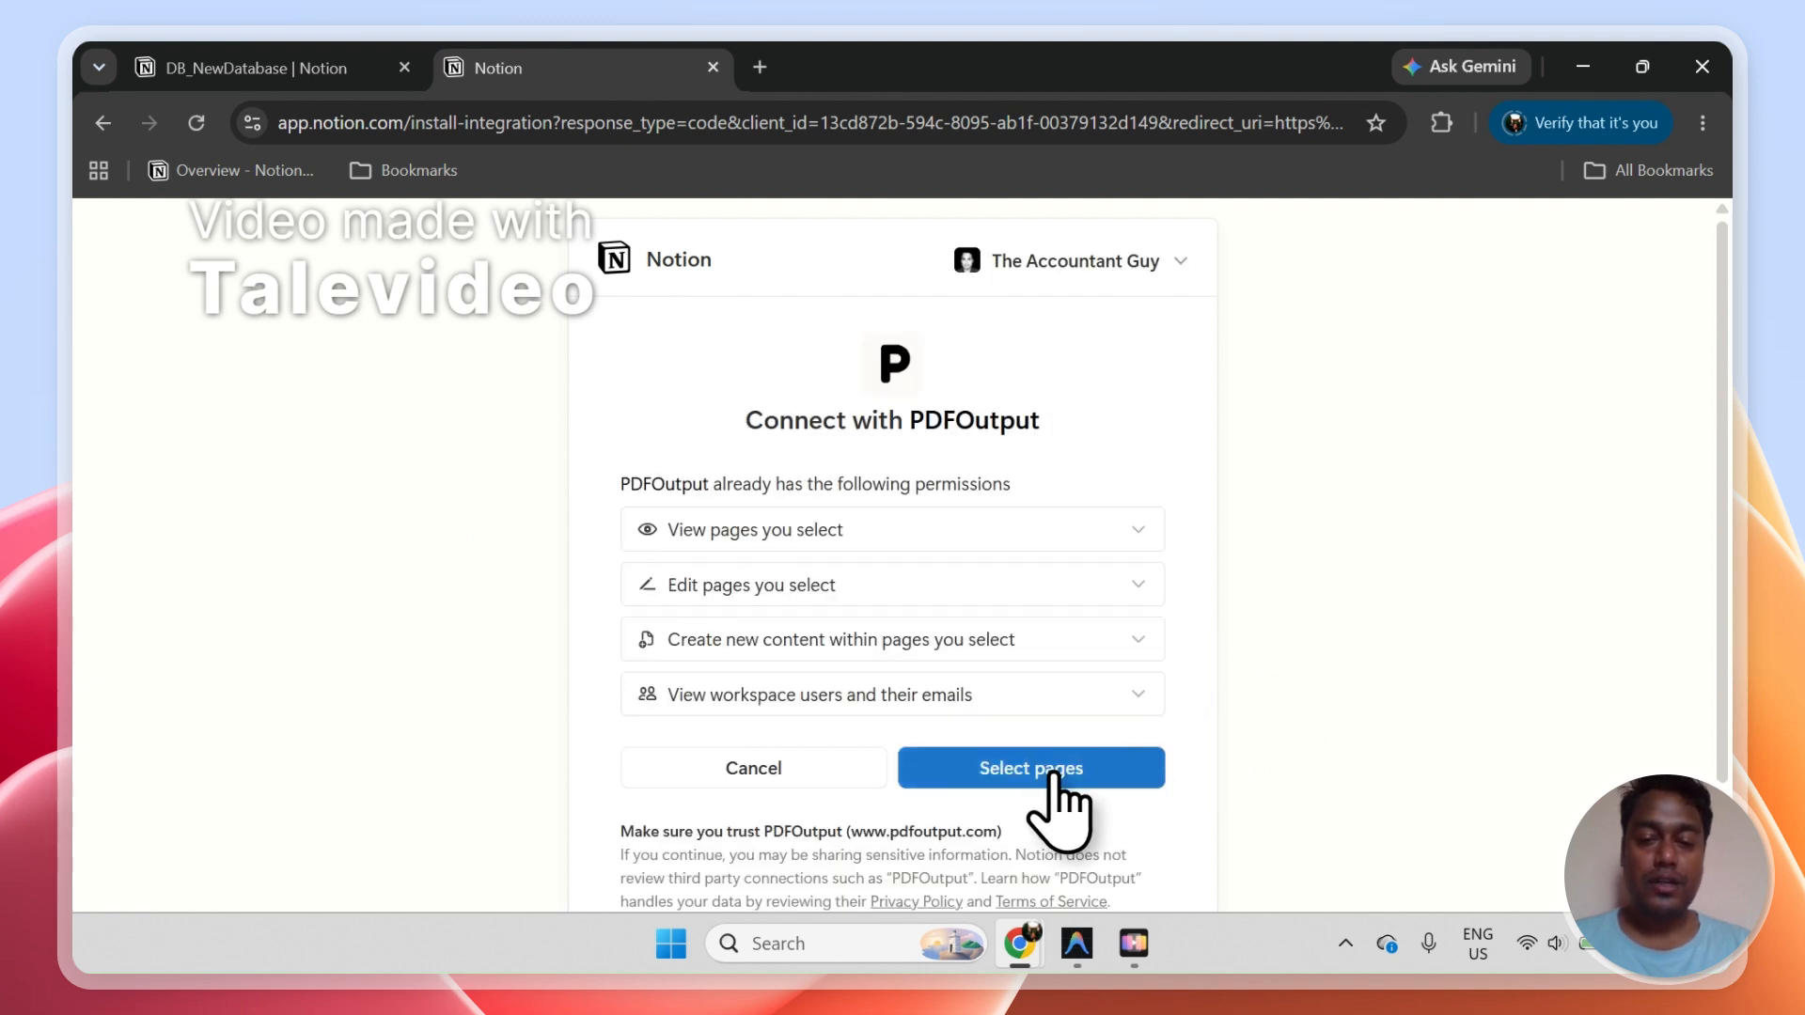
click(1058, 780)
right_click(783, 507)
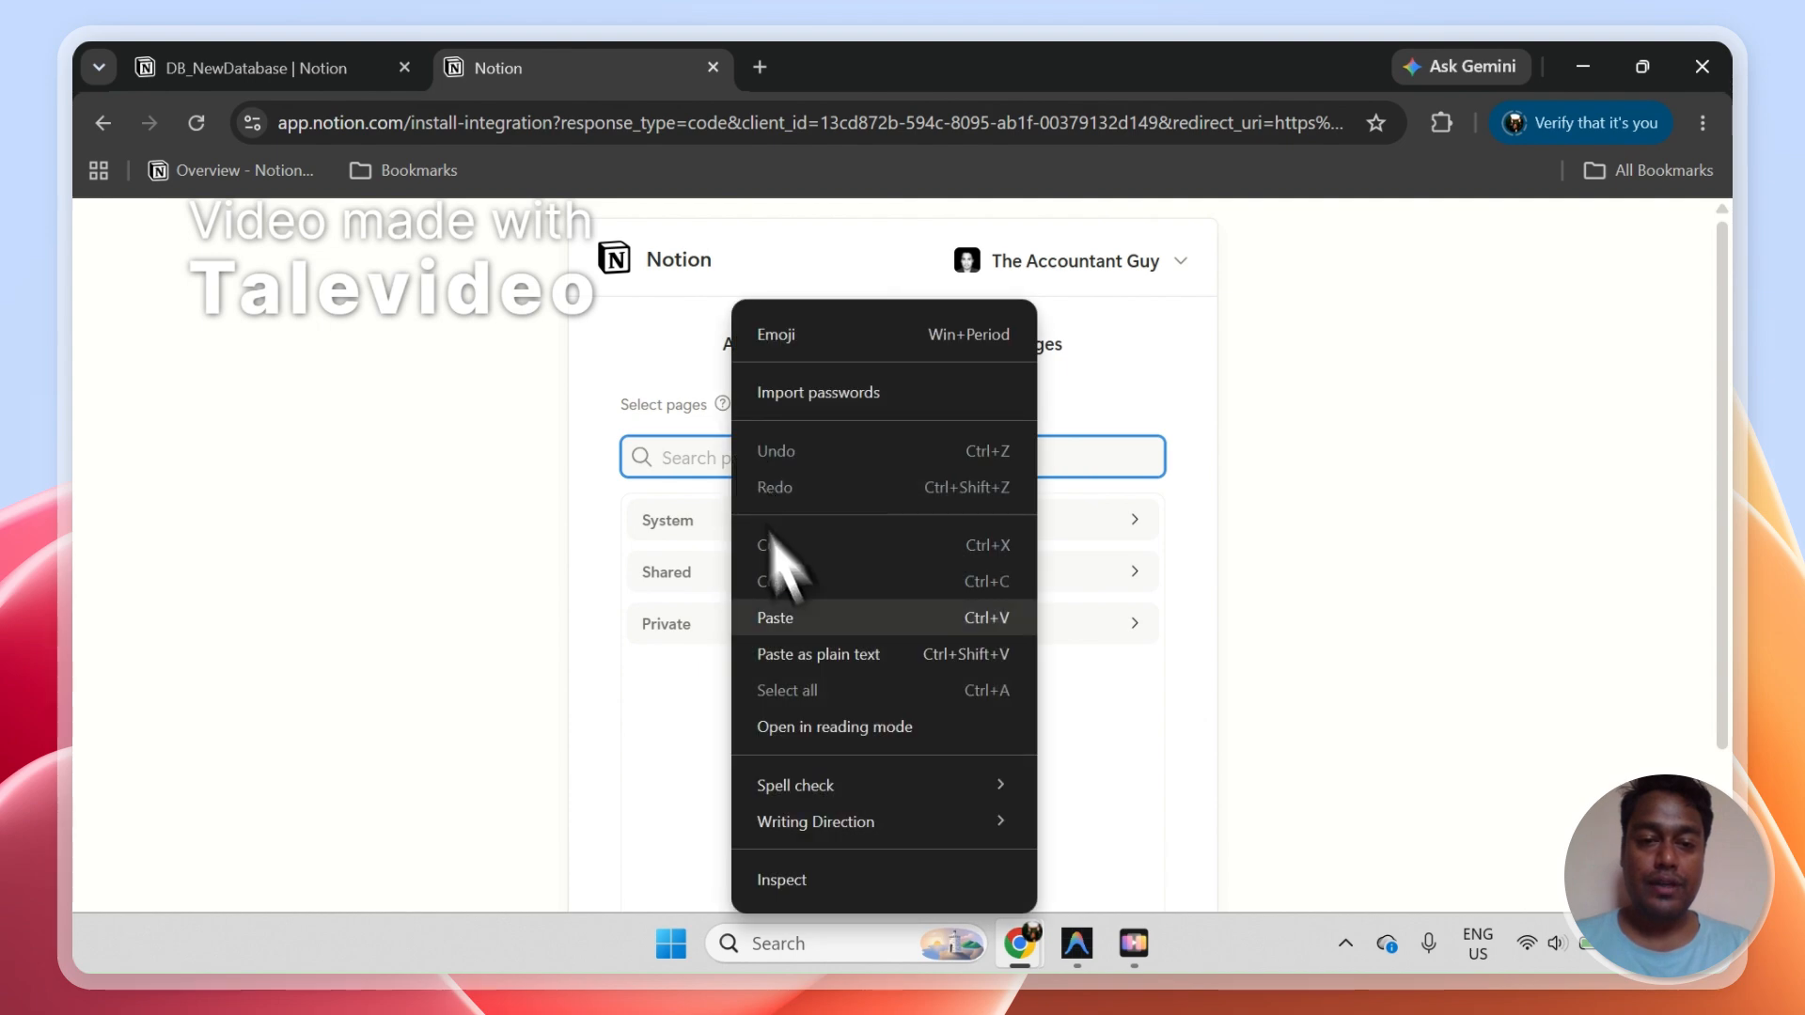
click(806, 616)
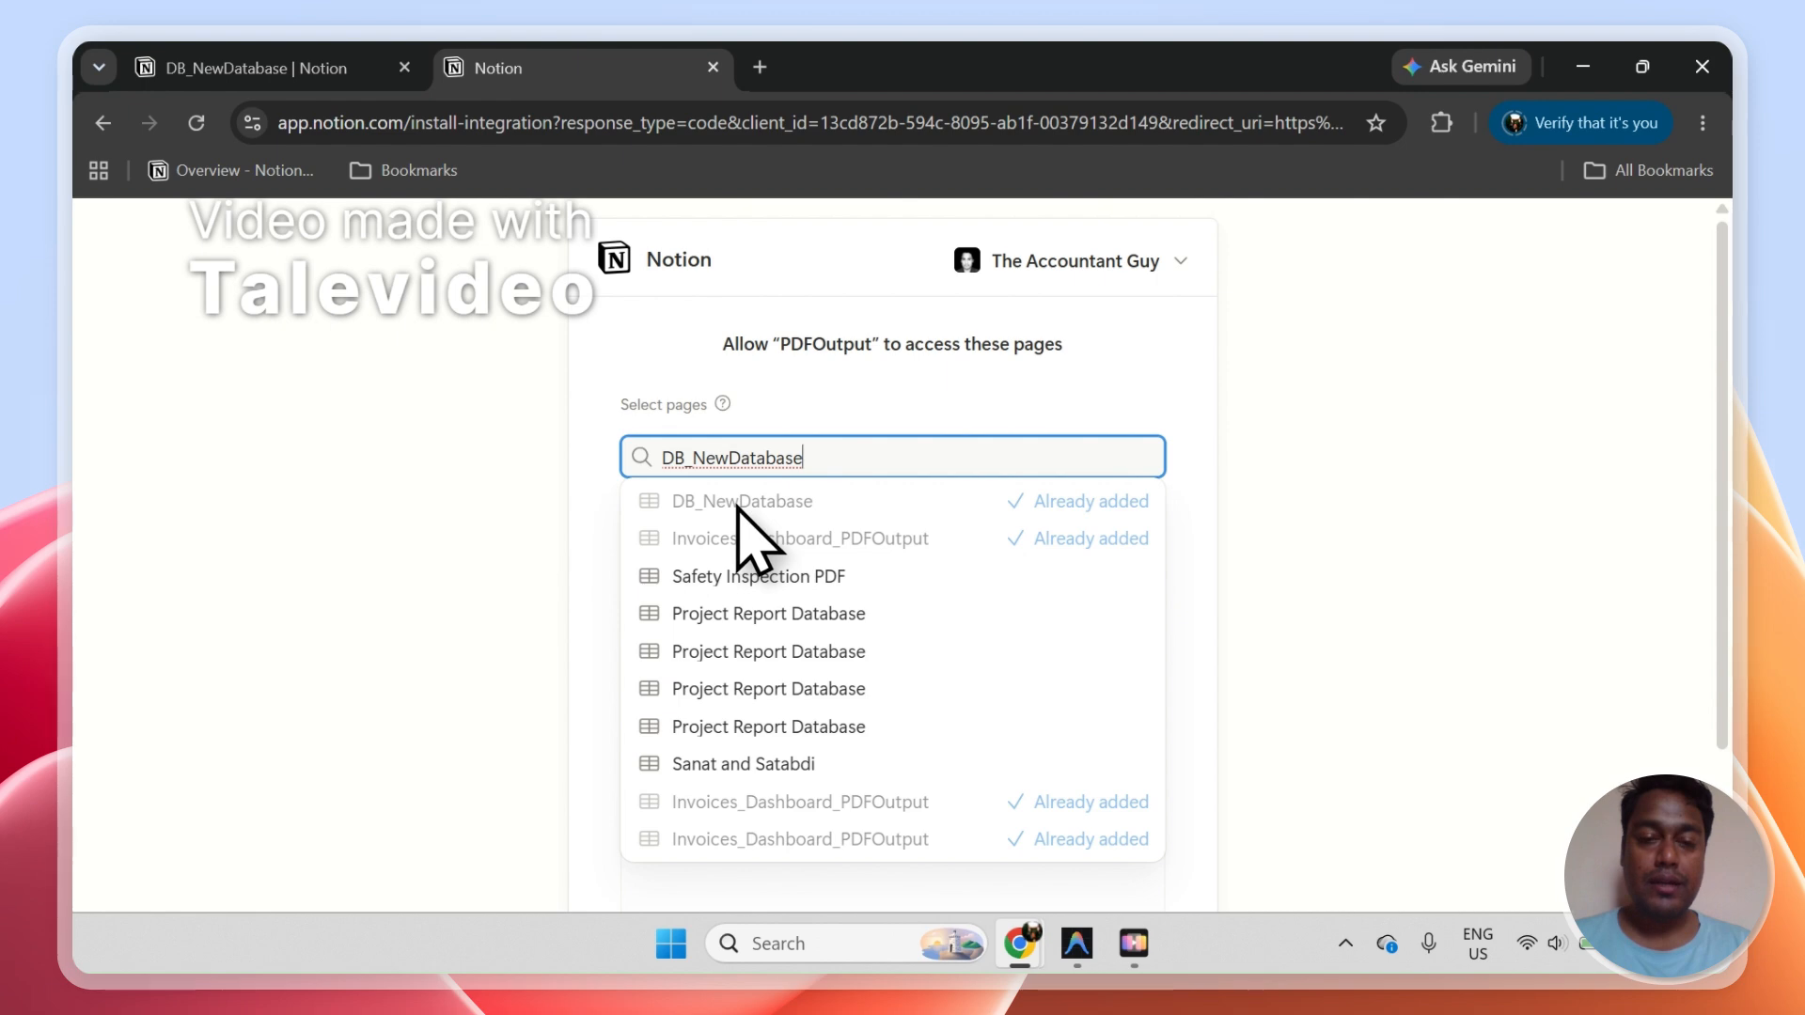
click(1188, 524)
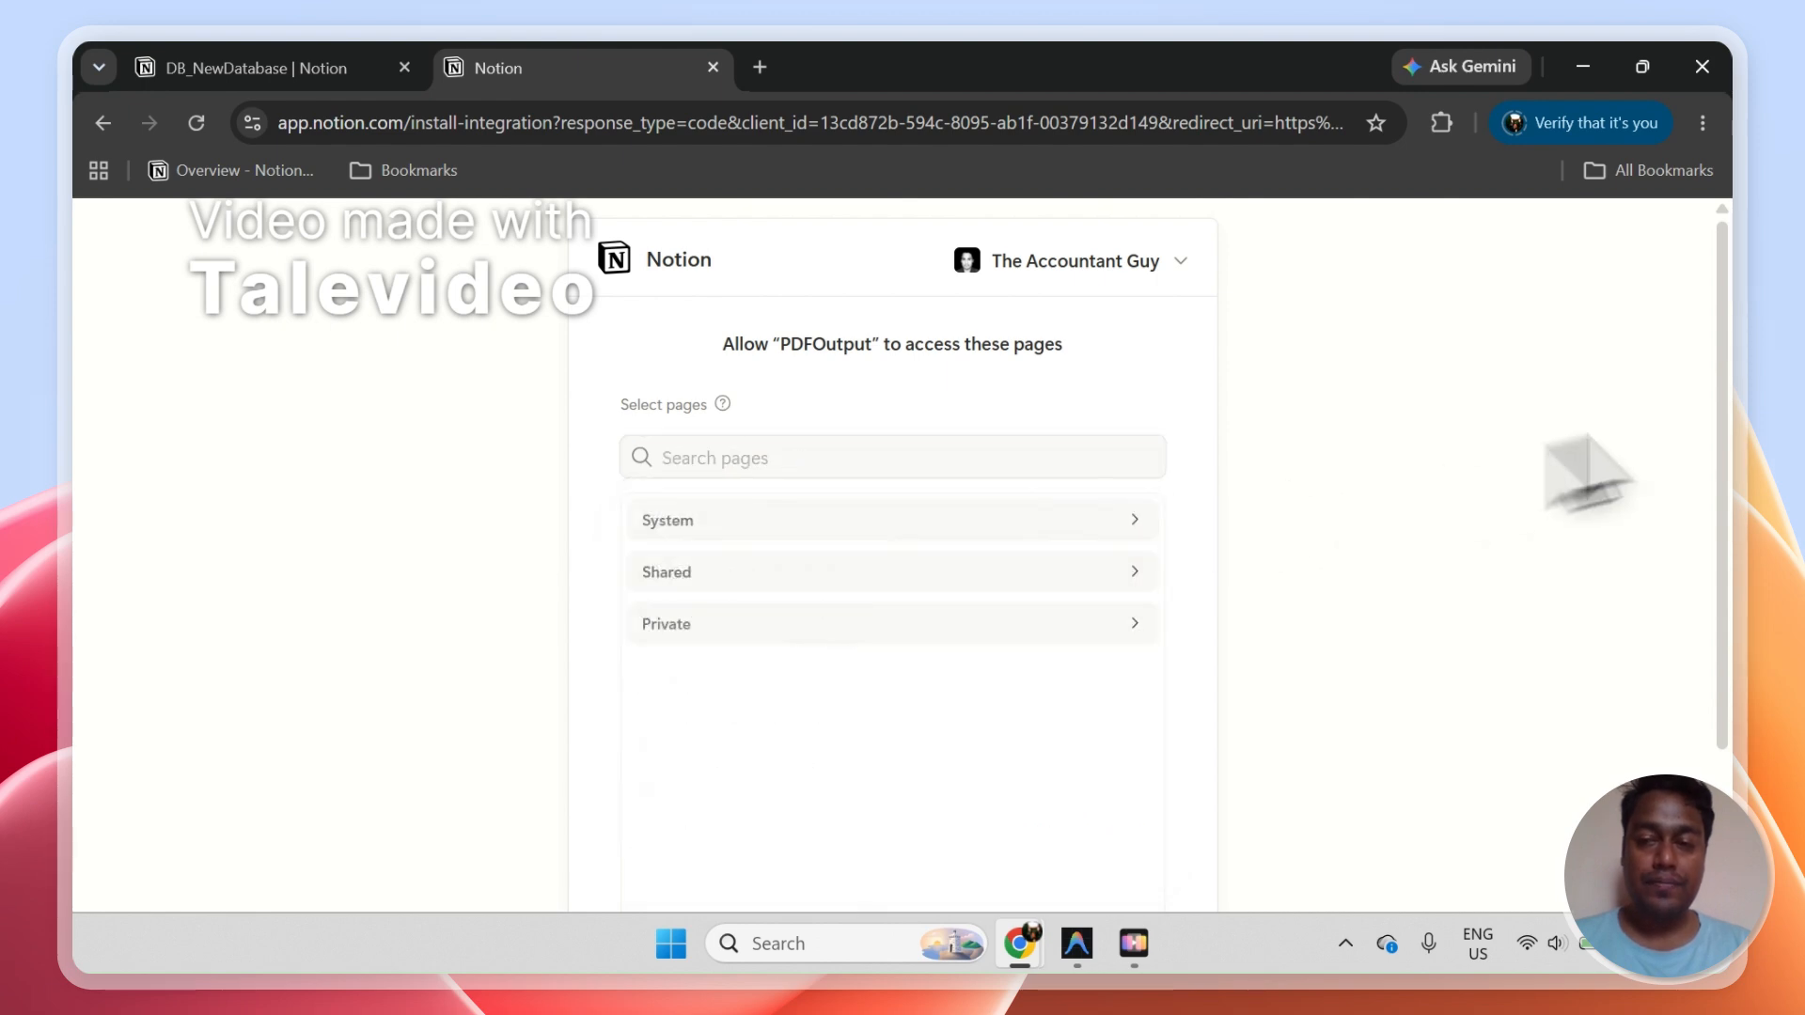
scroll(1645, 564, down, 2)
click(1020, 811)
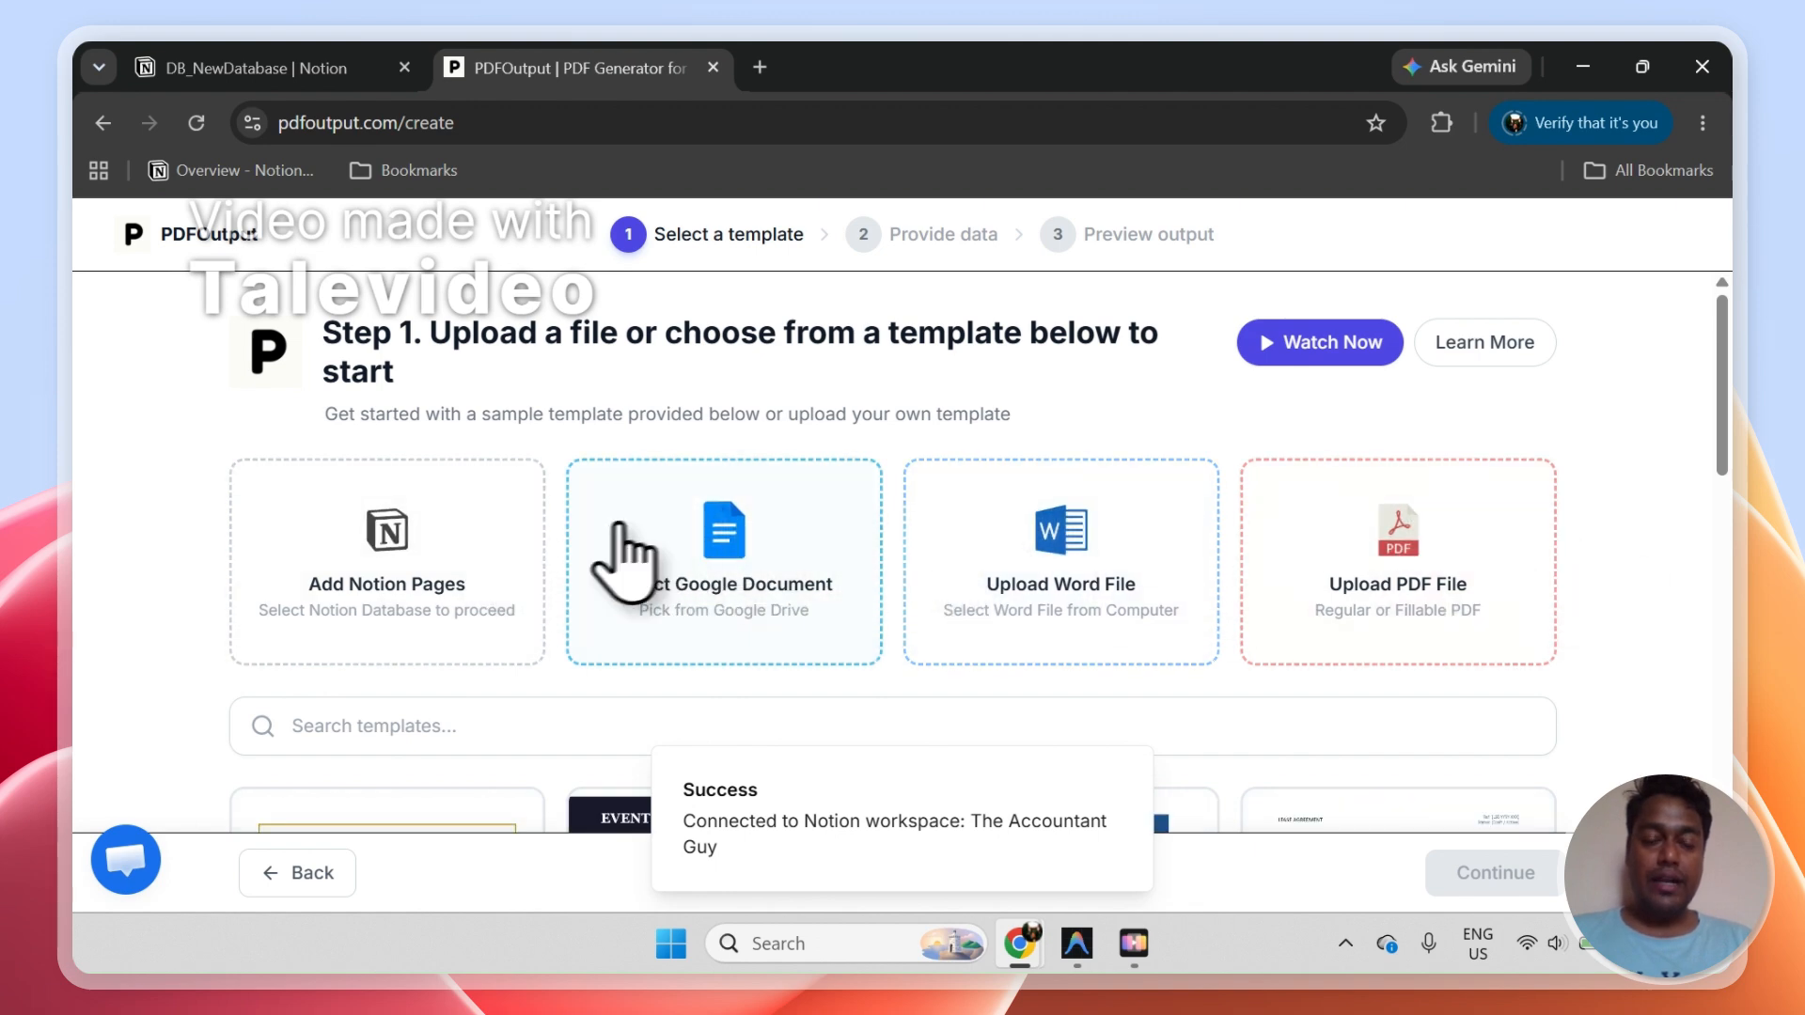
Choose Notion pages as the template source and reload the databases with DB_NewDatabase as the selected database.
click(350, 563)
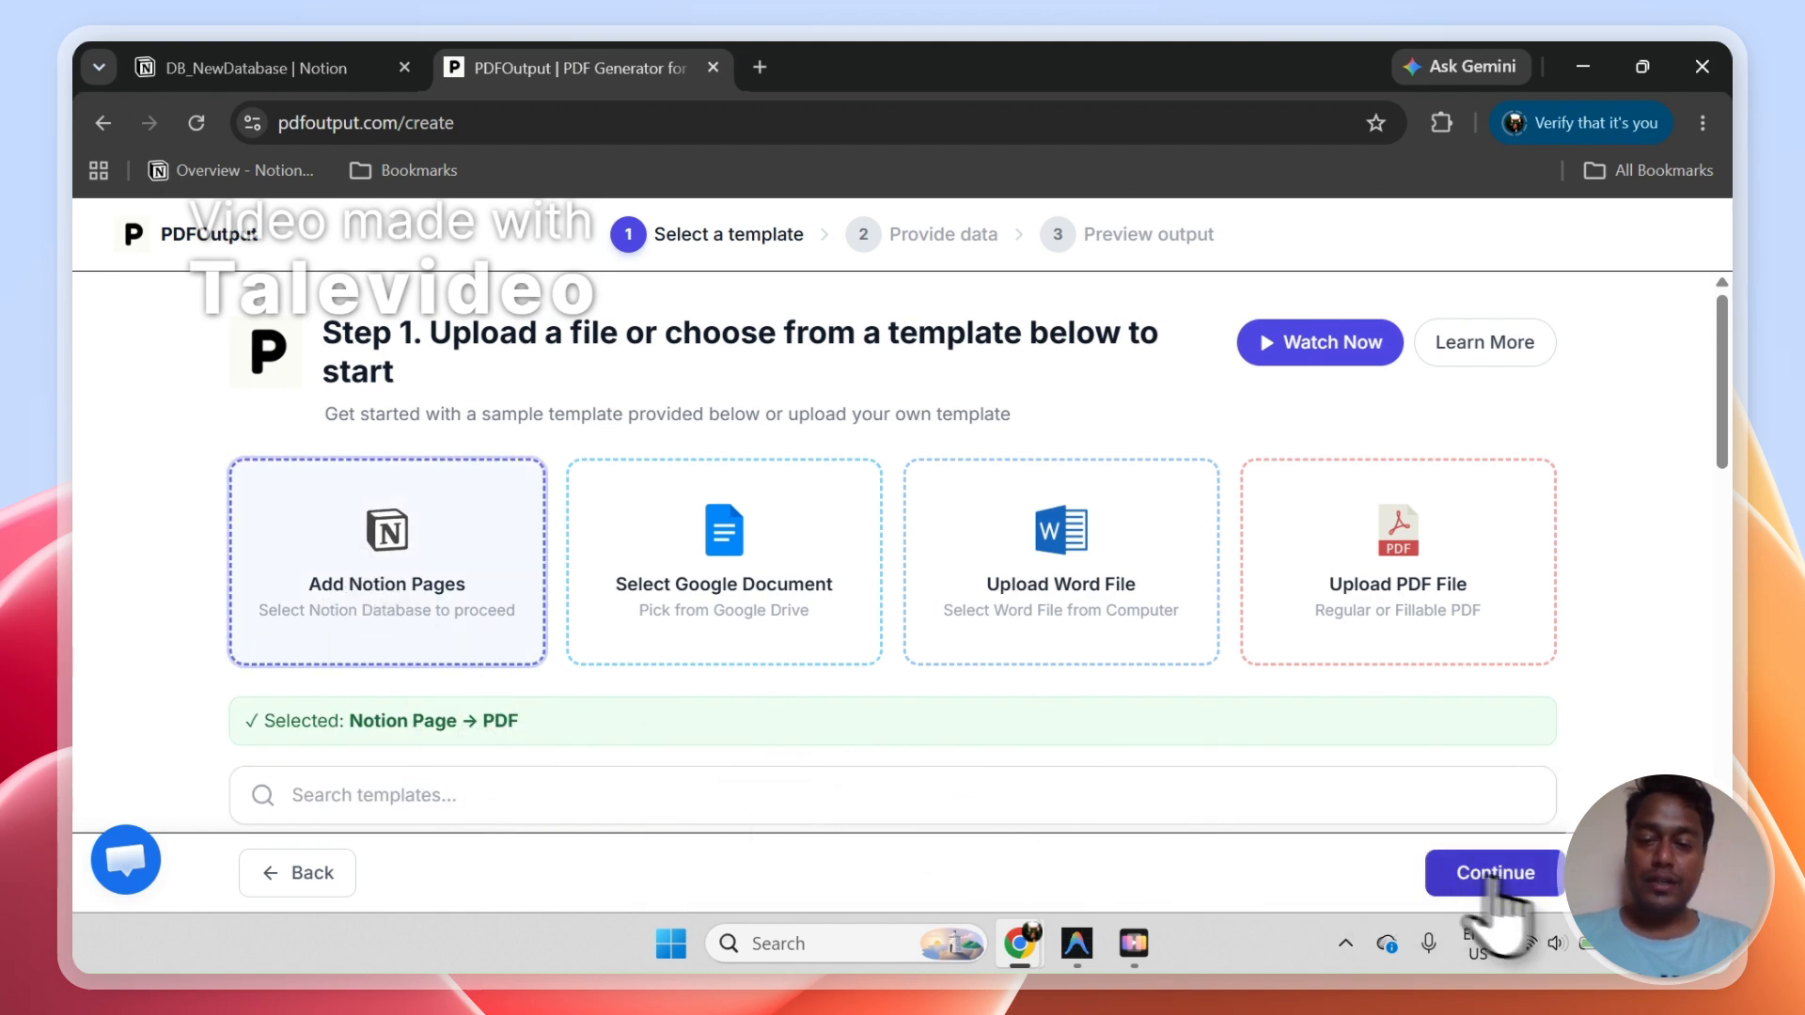
click(1539, 879)
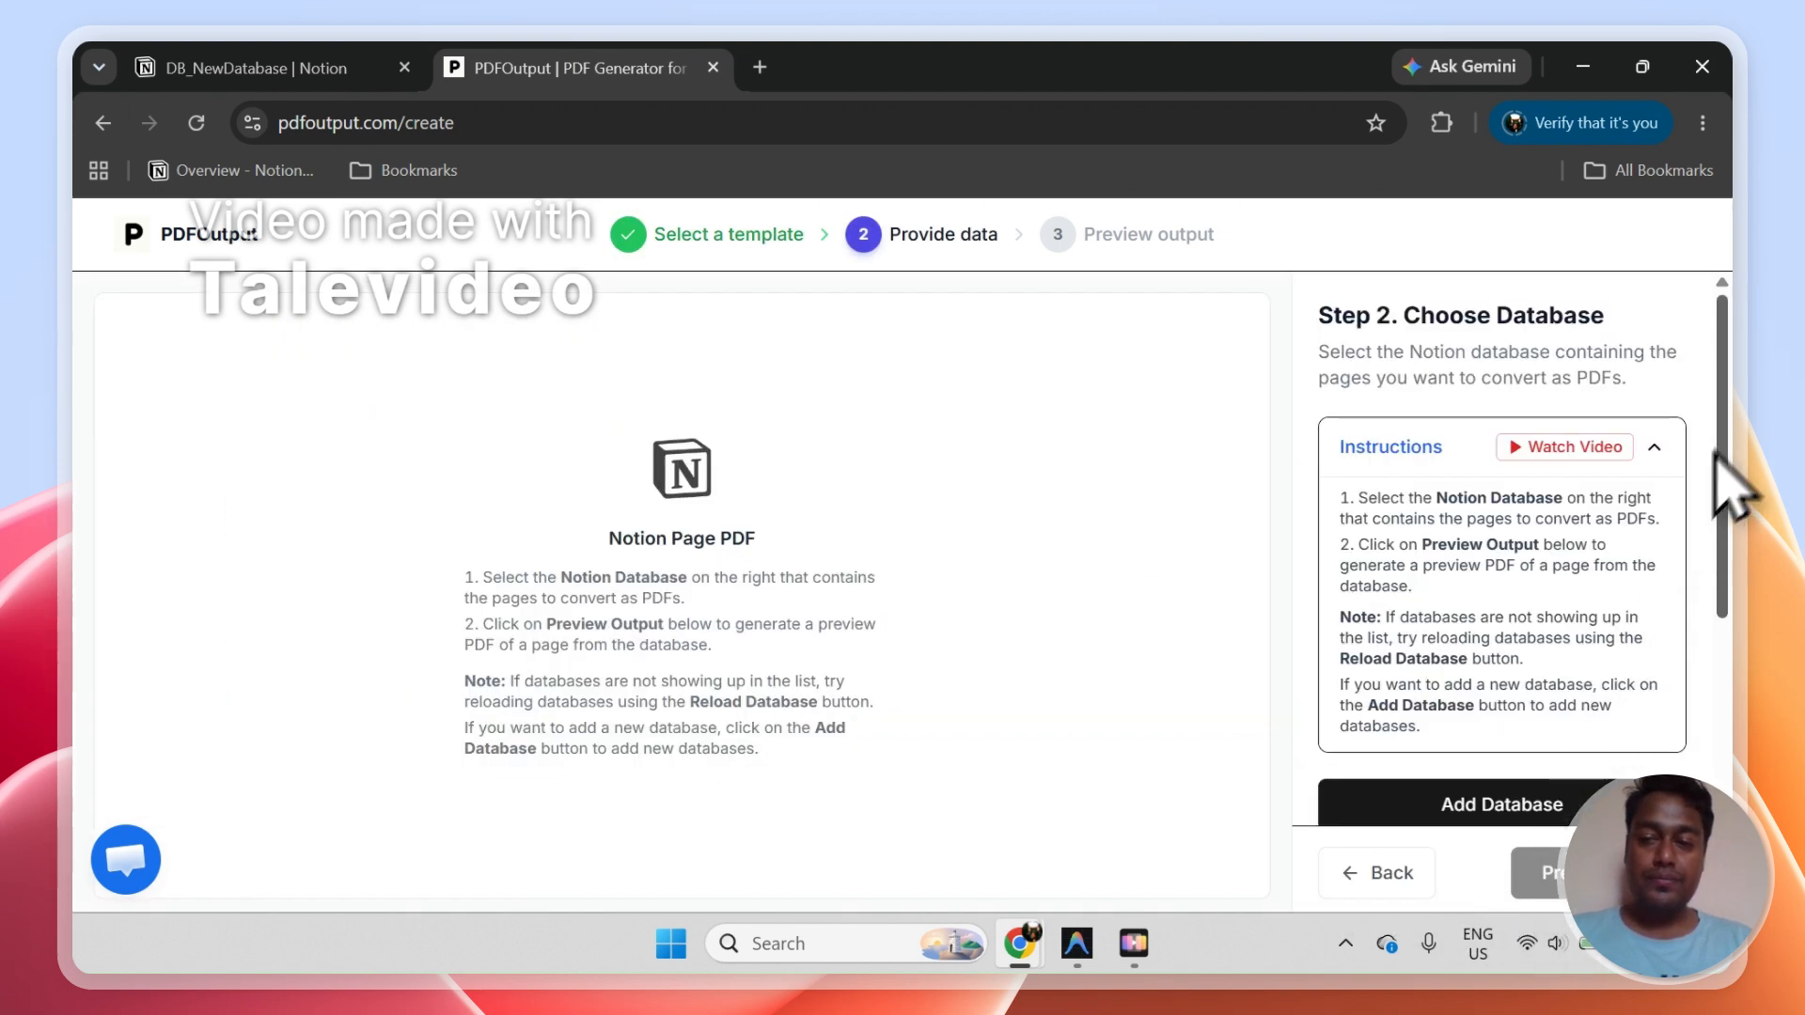
scroll(1732, 526, down, 5)
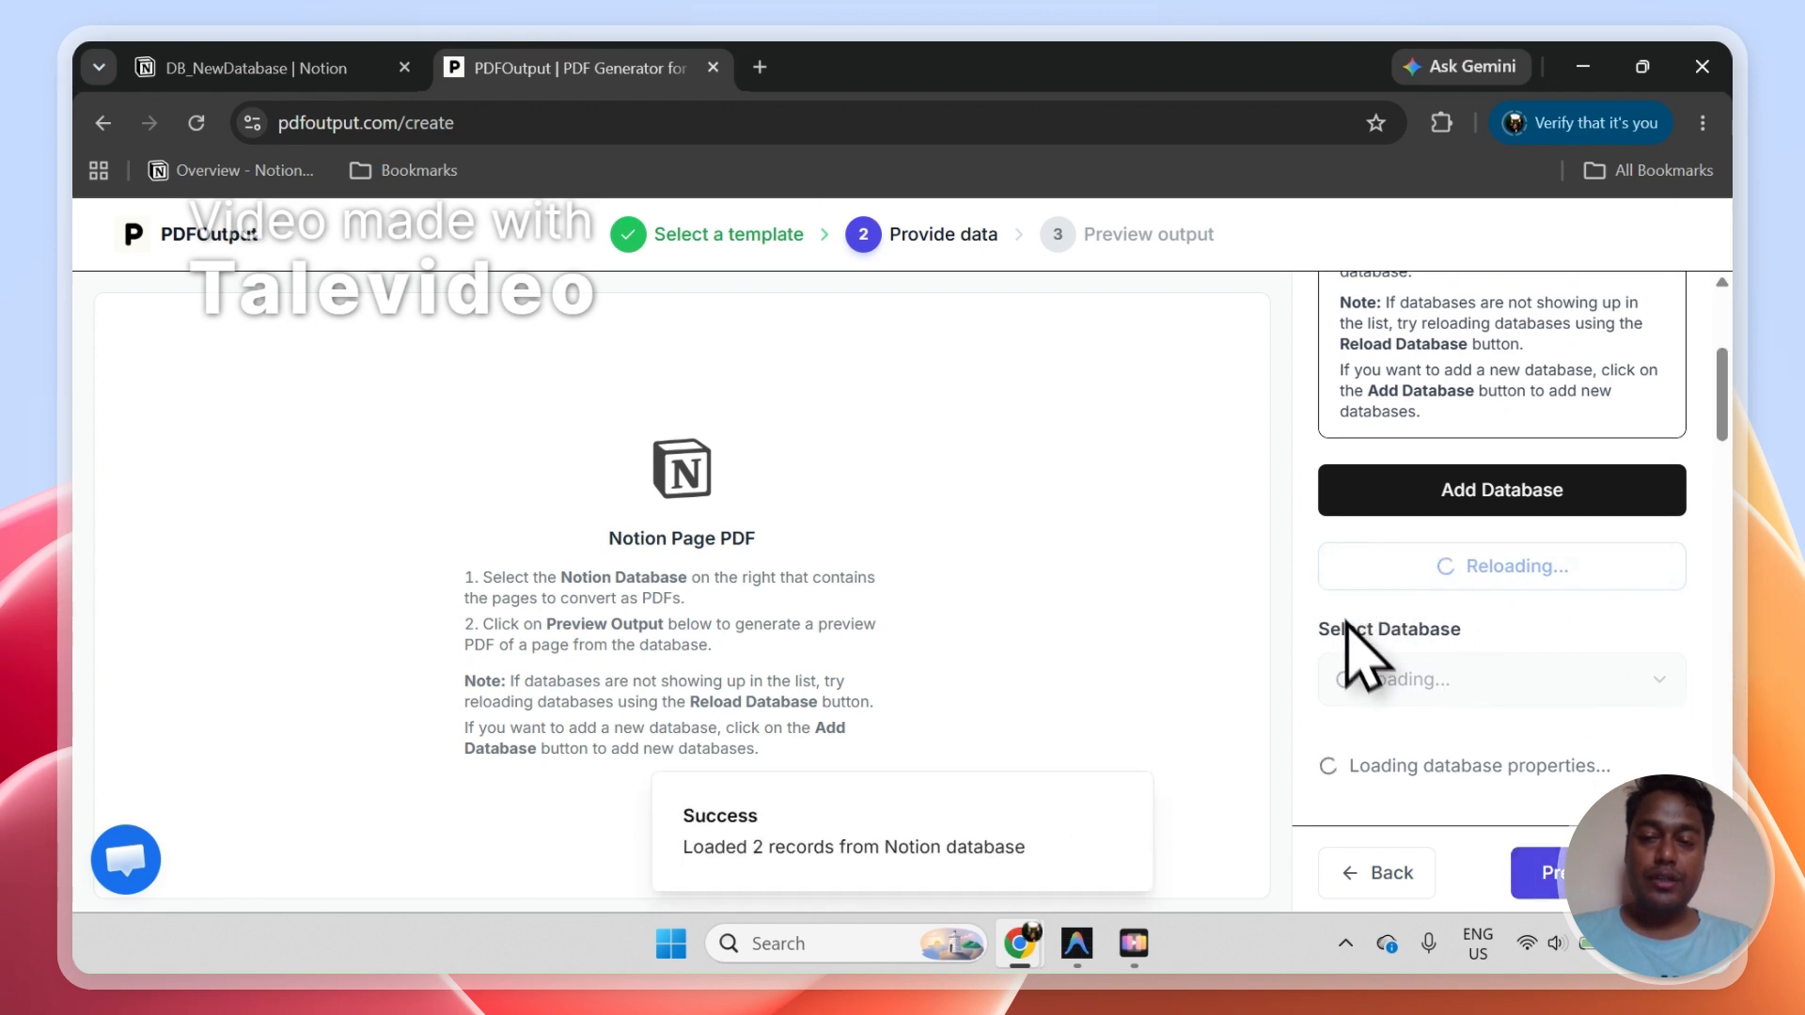
drag(1327, 630, 1380, 632)
click(1491, 705)
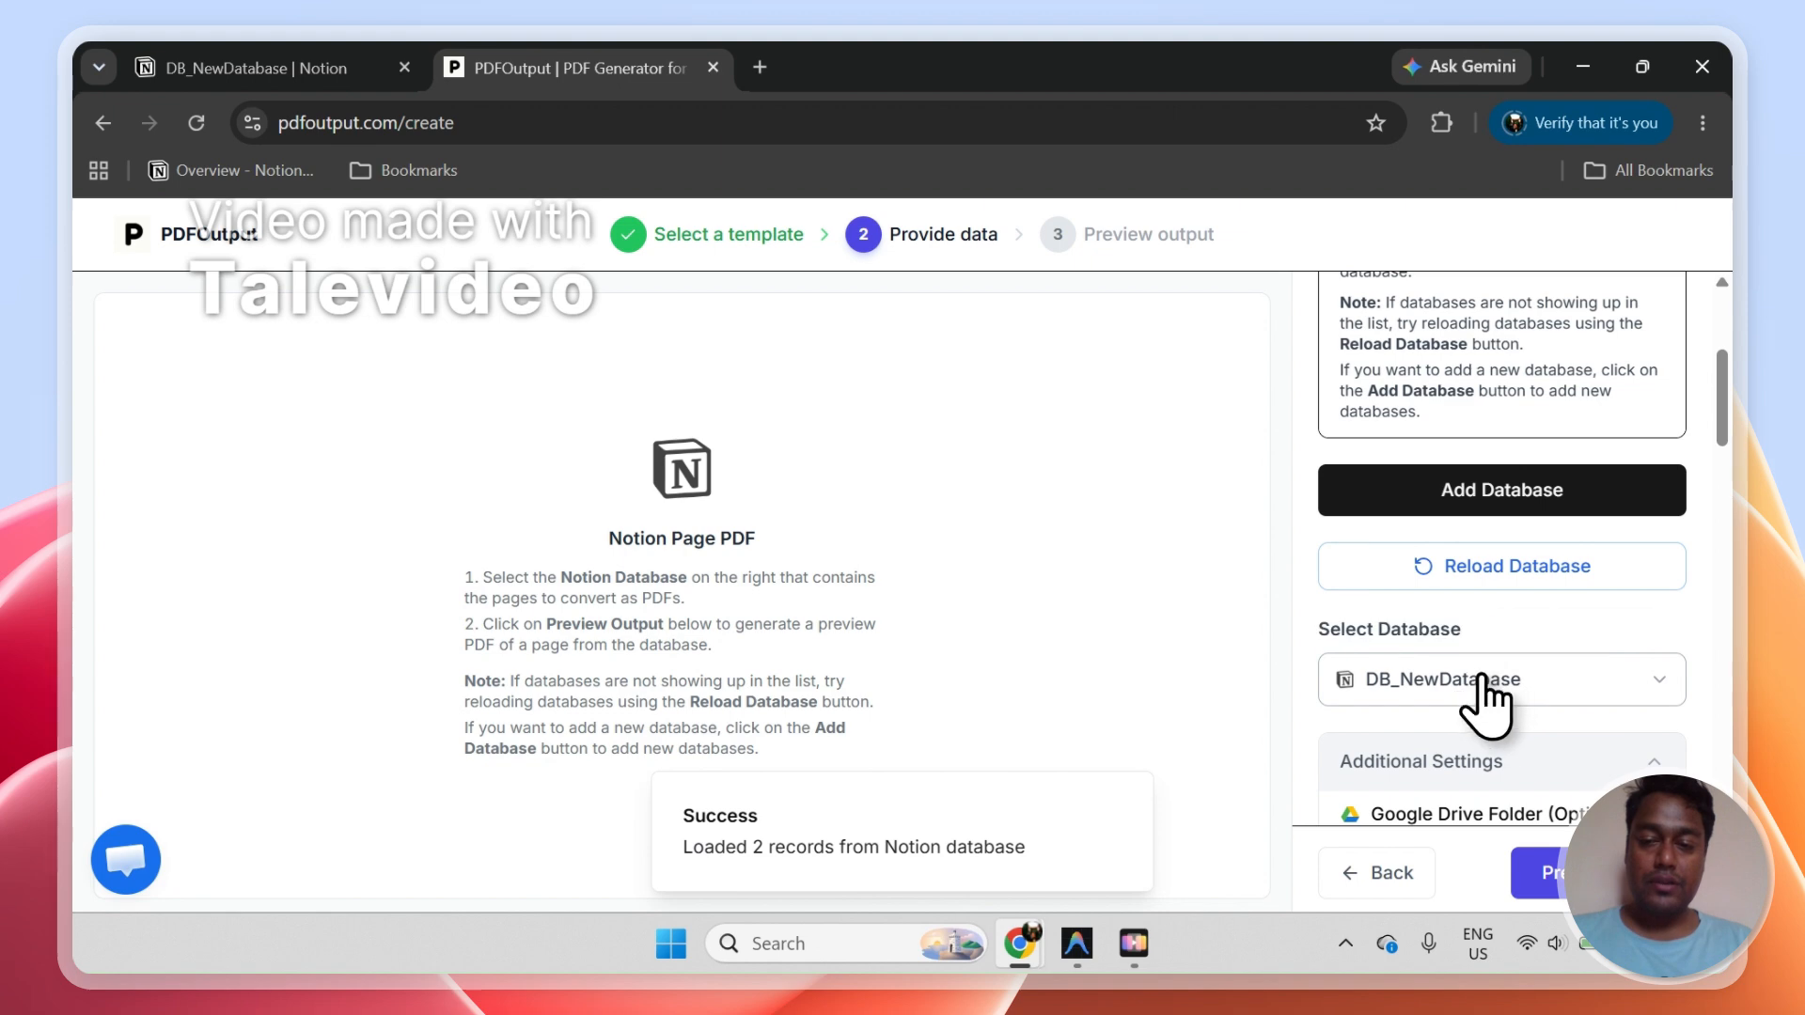
click(1381, 564)
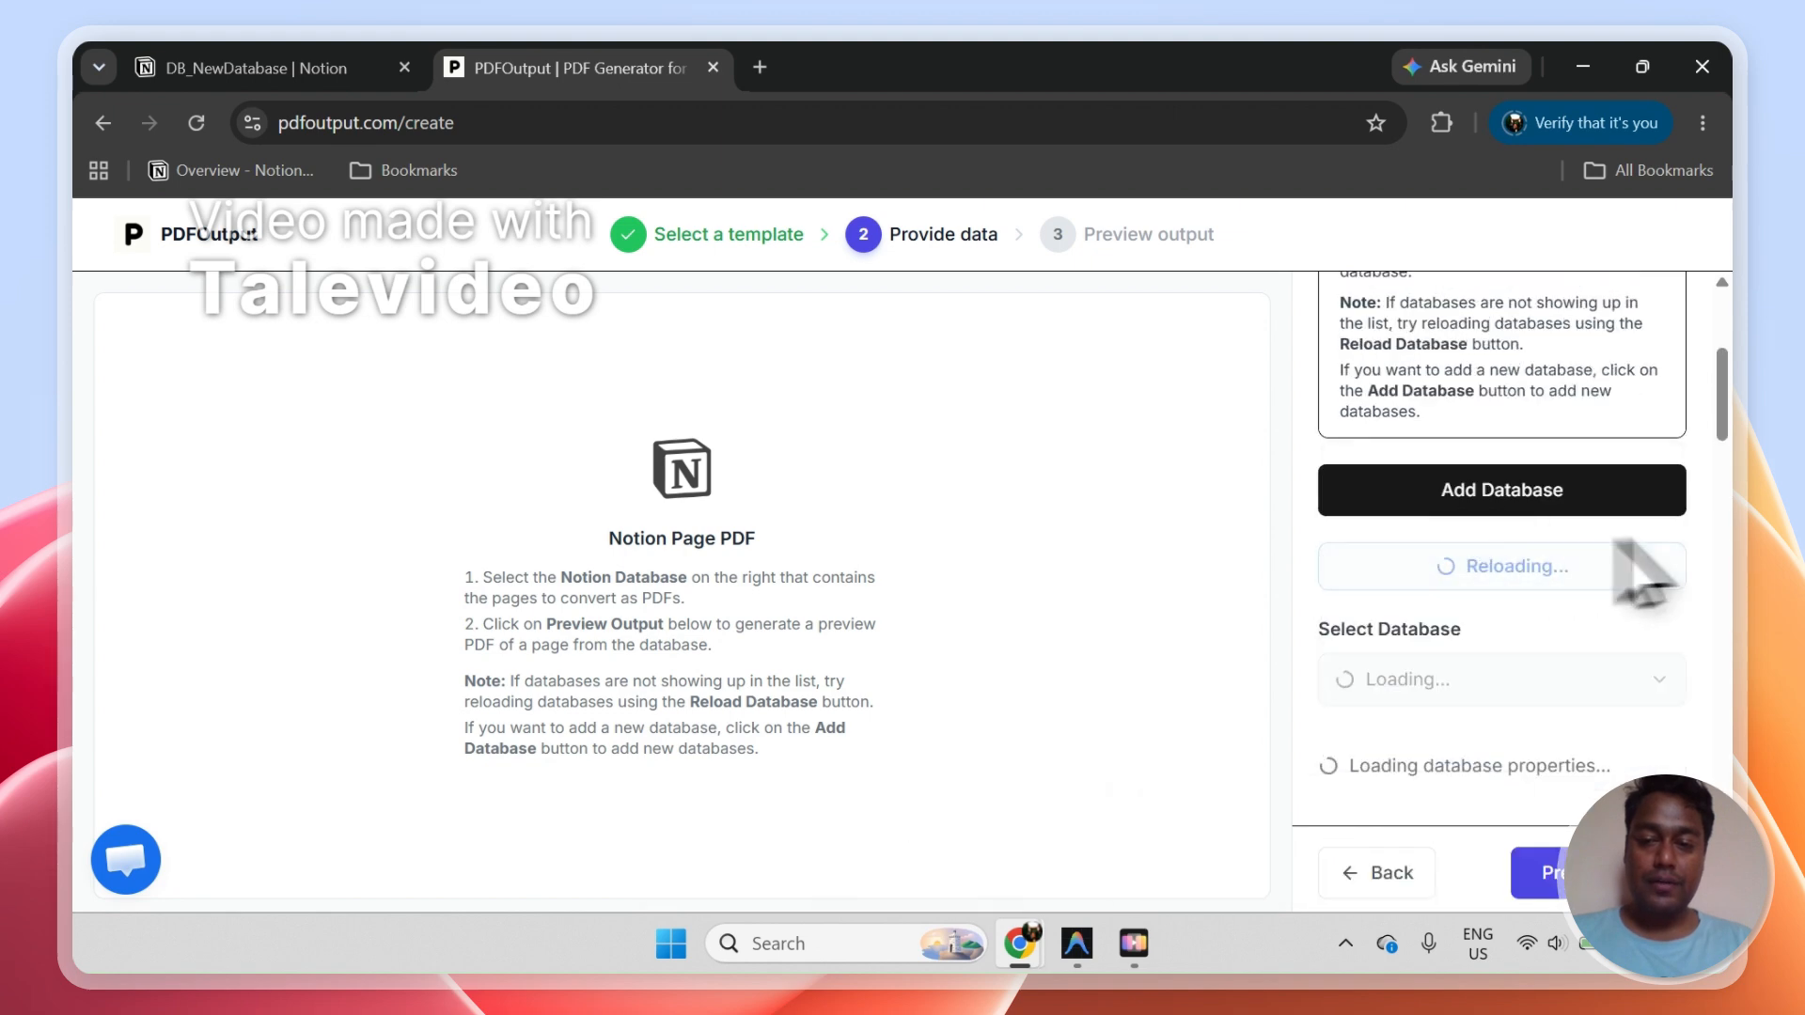
Review the file name, attachment, page, header and footer settings and generate the preview output.
drag(1730, 421, 1740, 545)
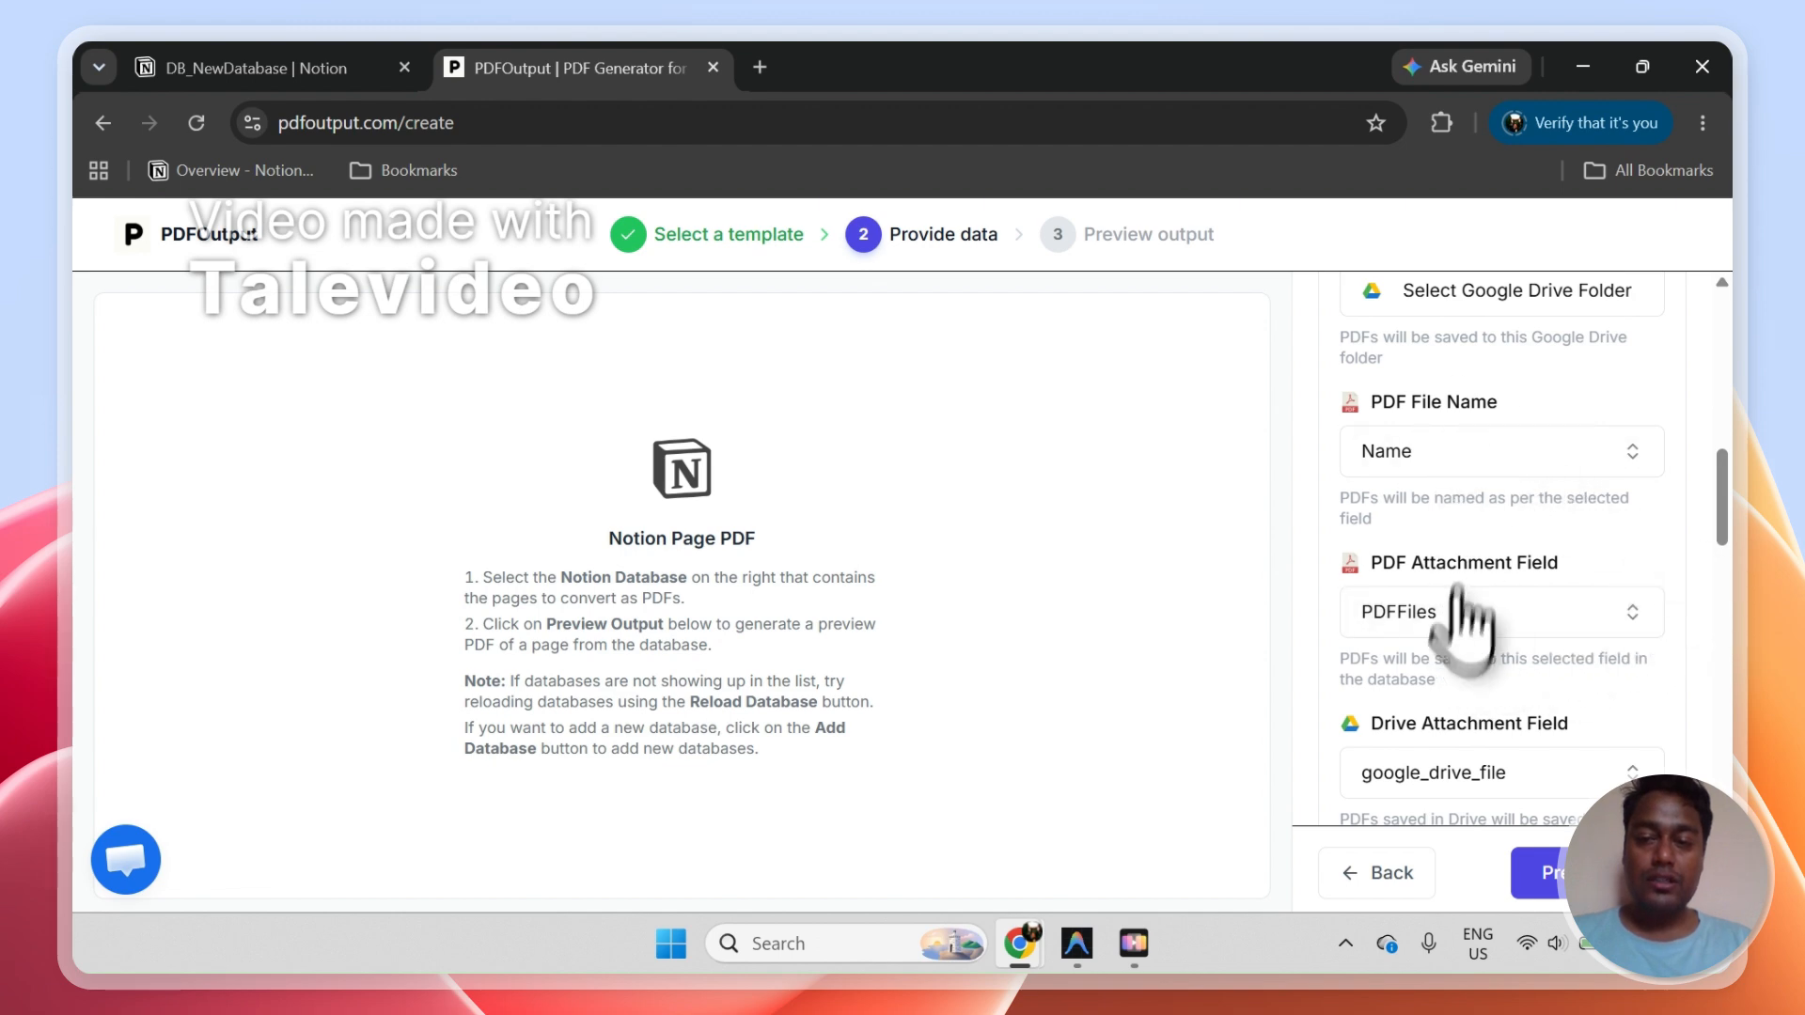
drag(1723, 528, 1721, 643)
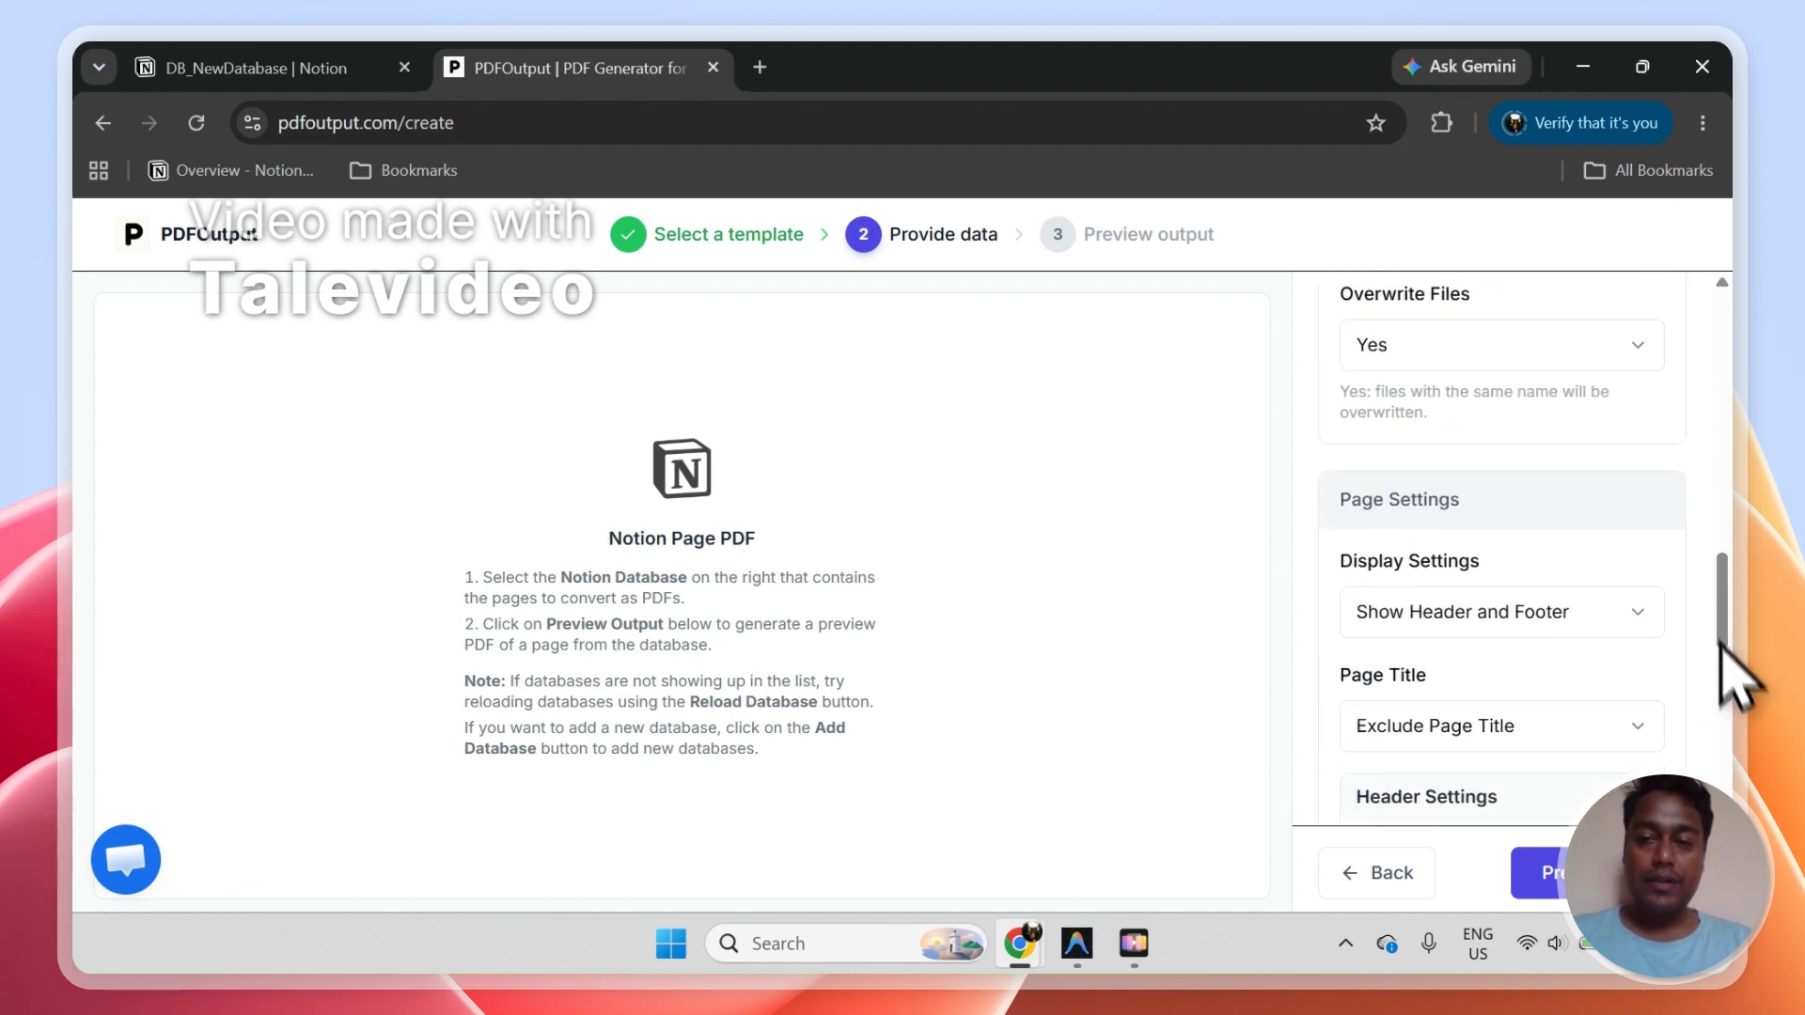
drag(1720, 581, 1724, 612)
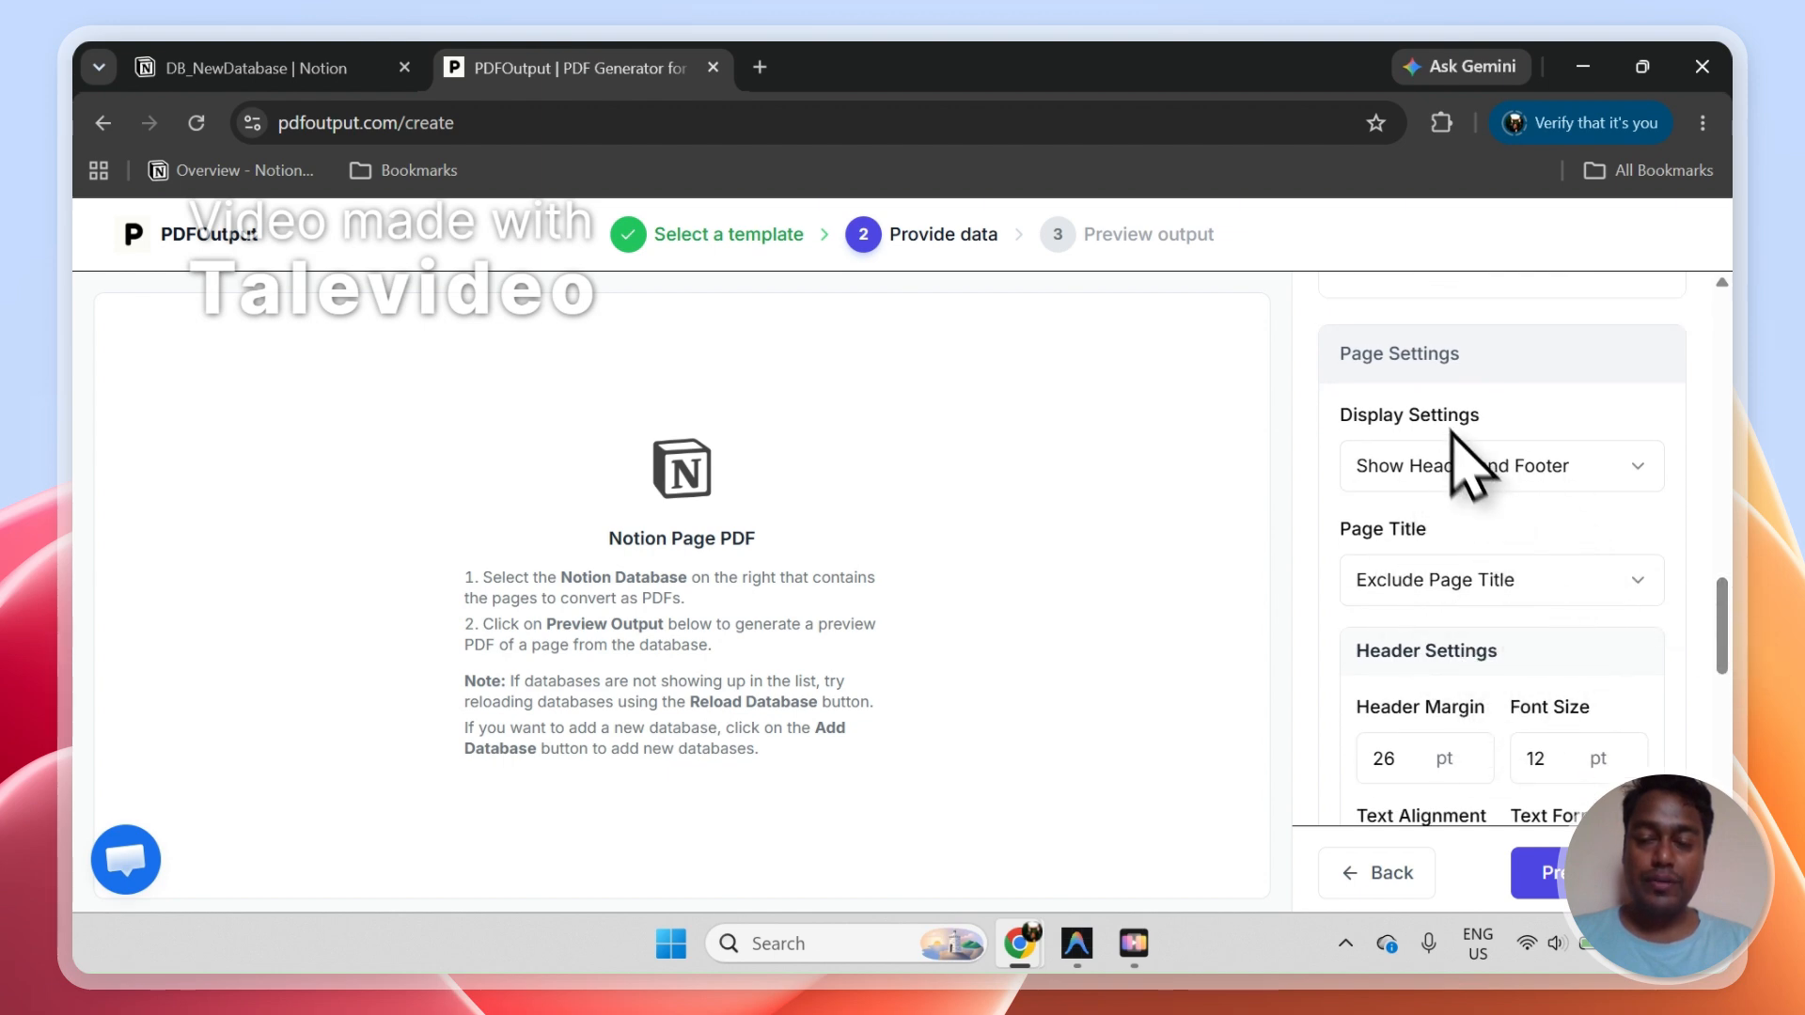
scroll(1744, 672, down, 3)
scroll(1734, 658, down, 4)
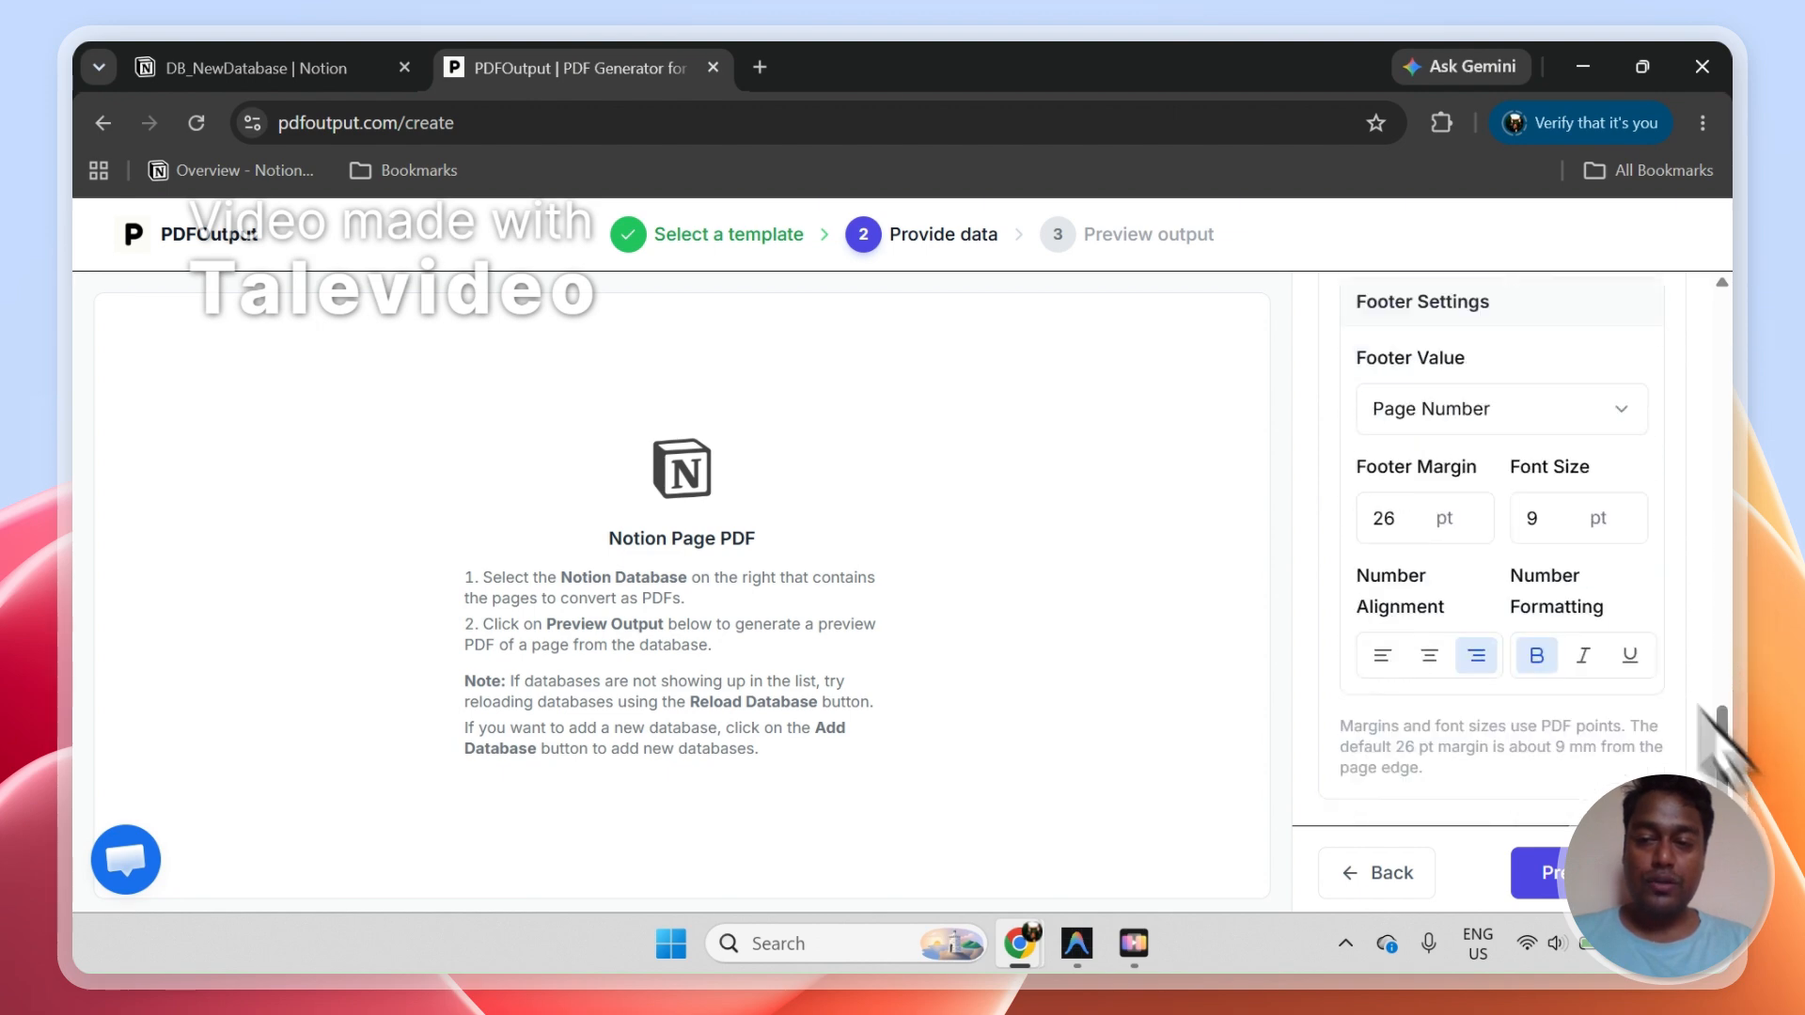
drag(1730, 738, 1737, 792)
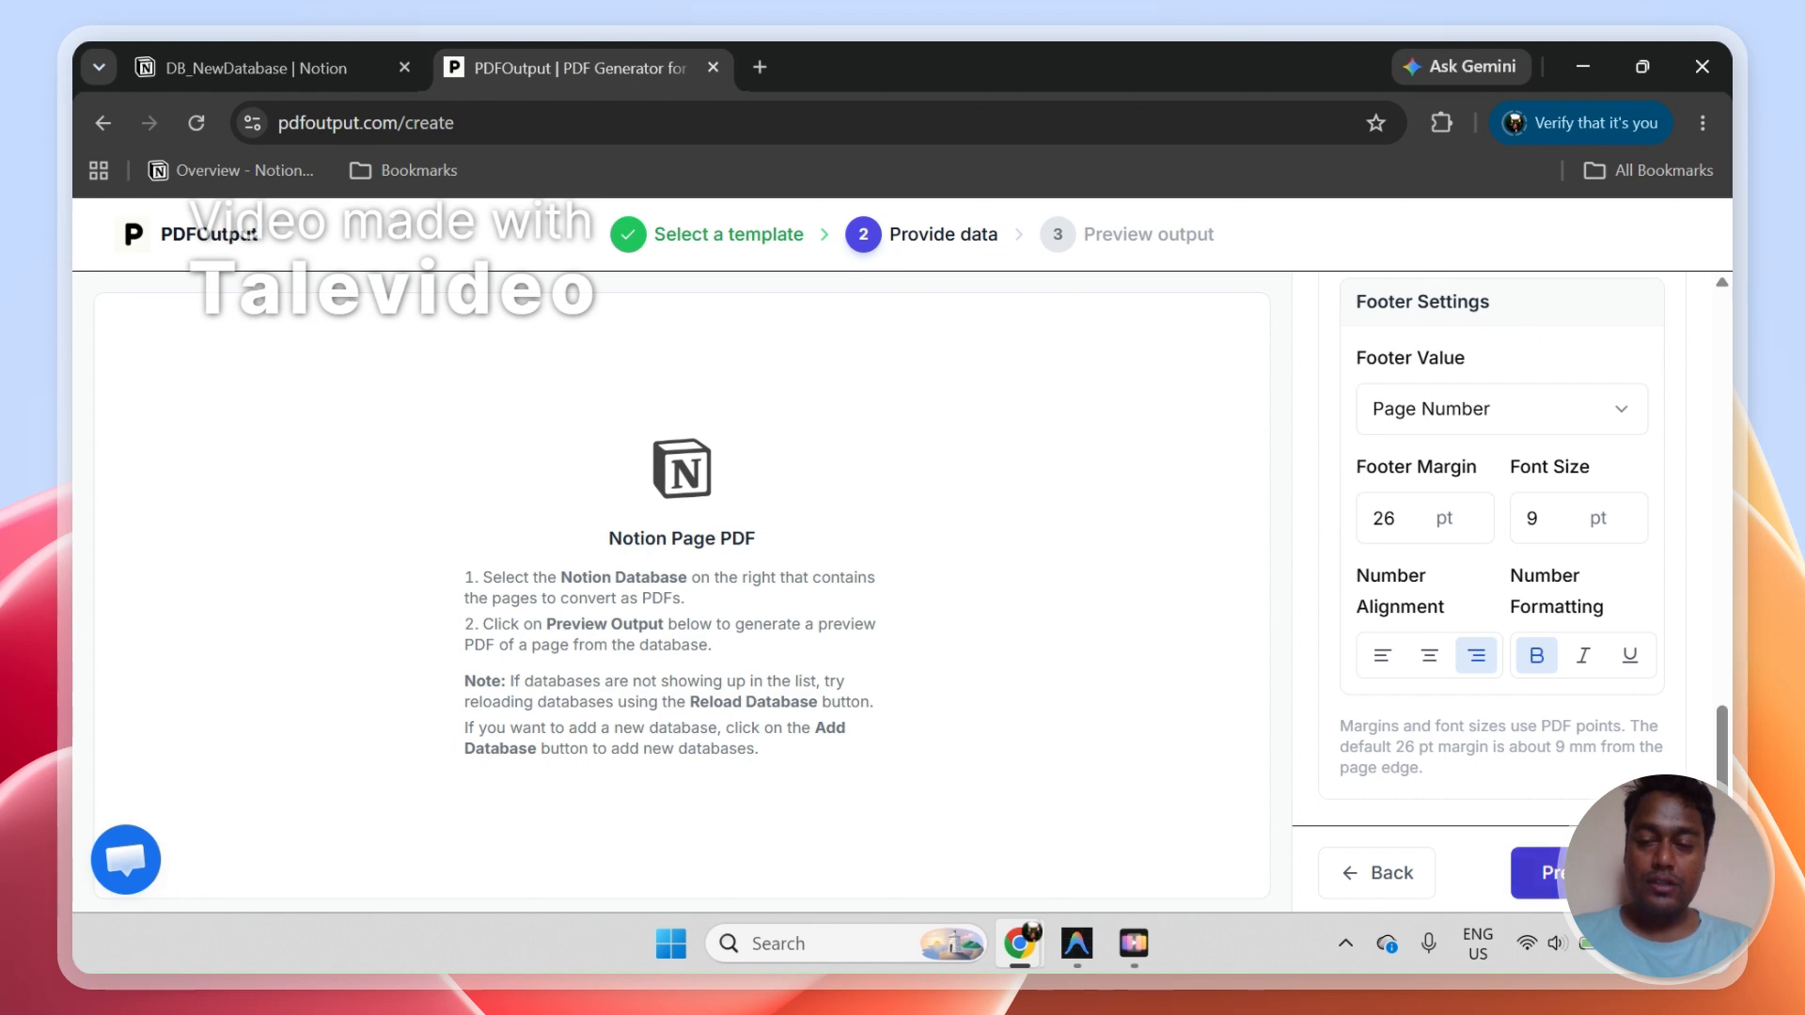
click(1609, 873)
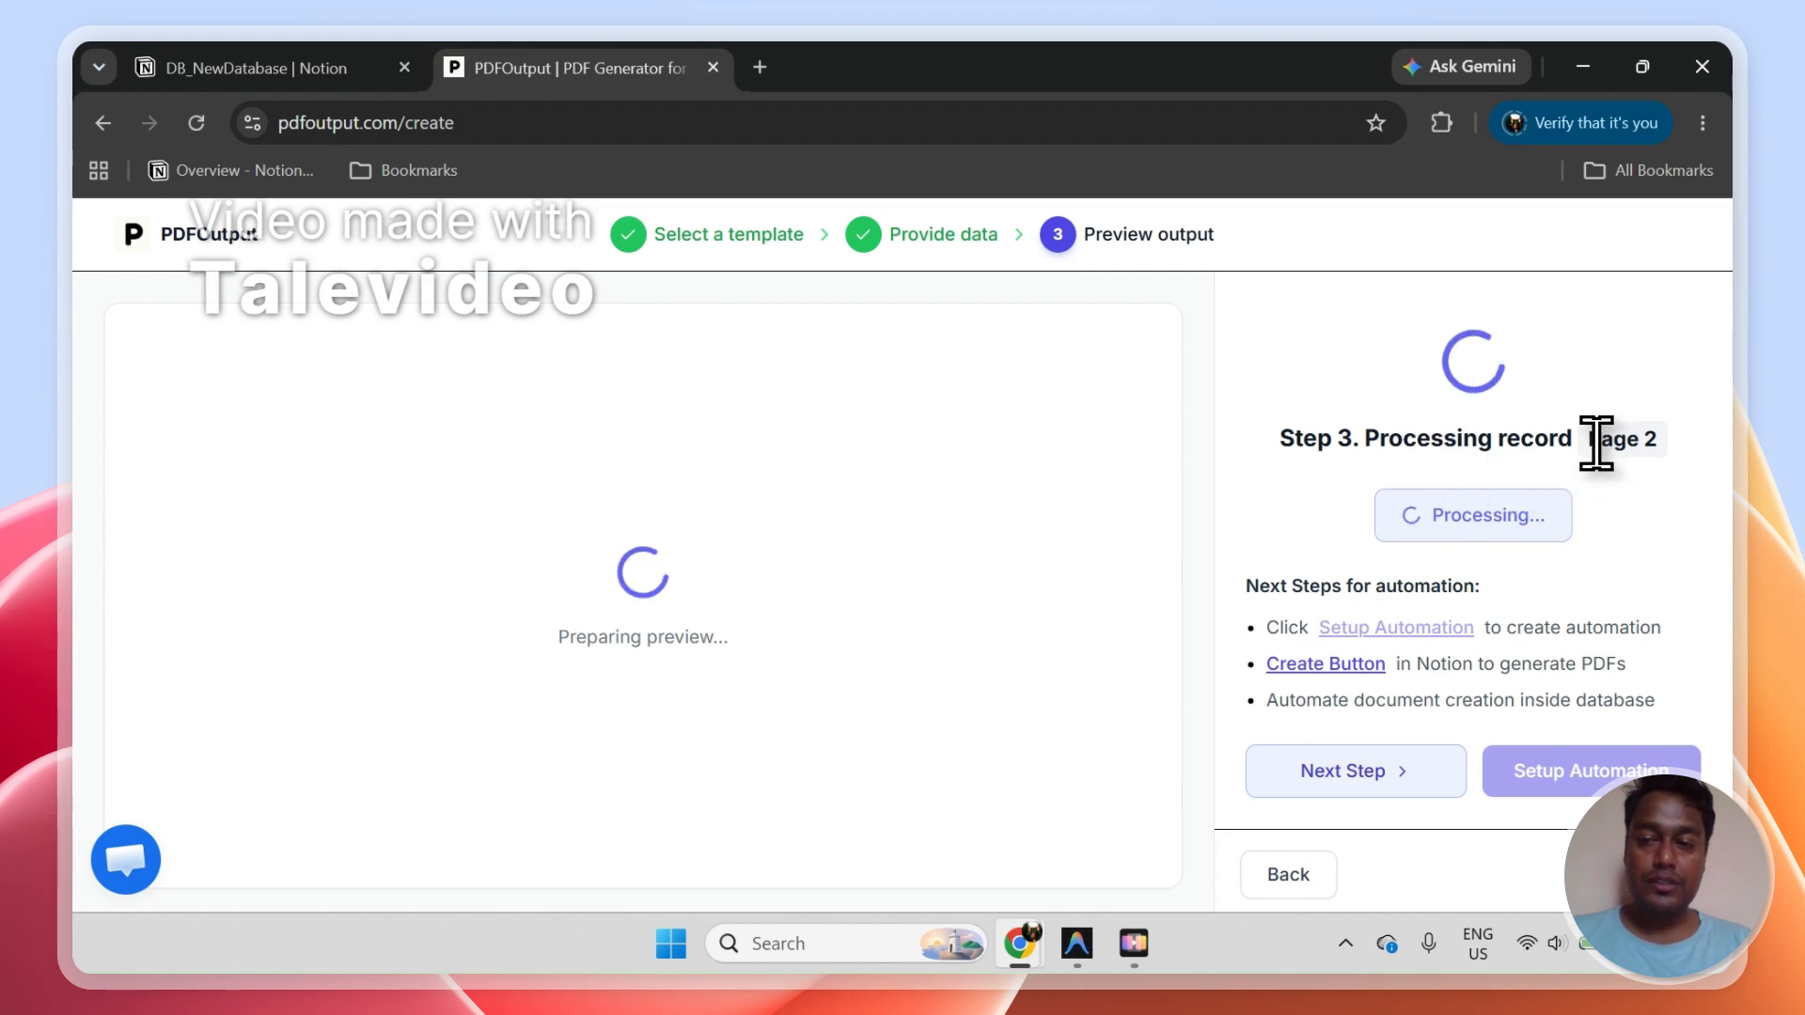
Check the Page 2 record in the Notion database and look through its generated PDF preview.
click(253, 67)
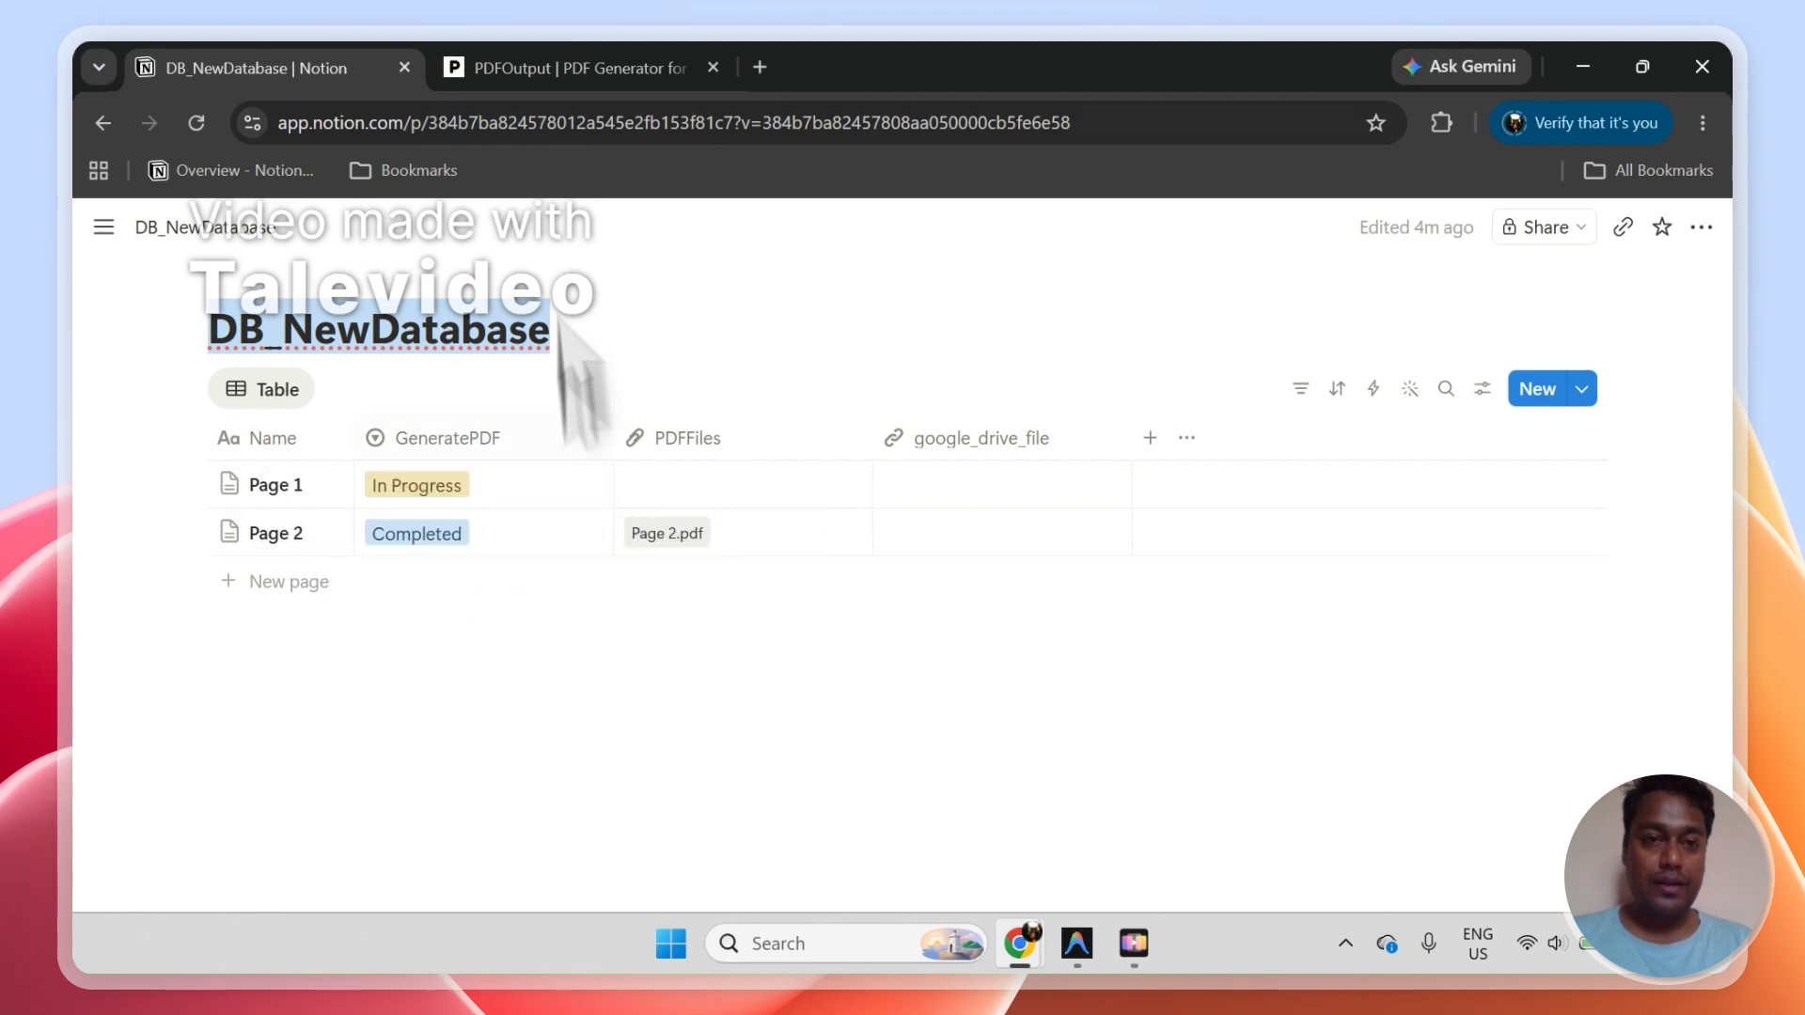
click(616, 69)
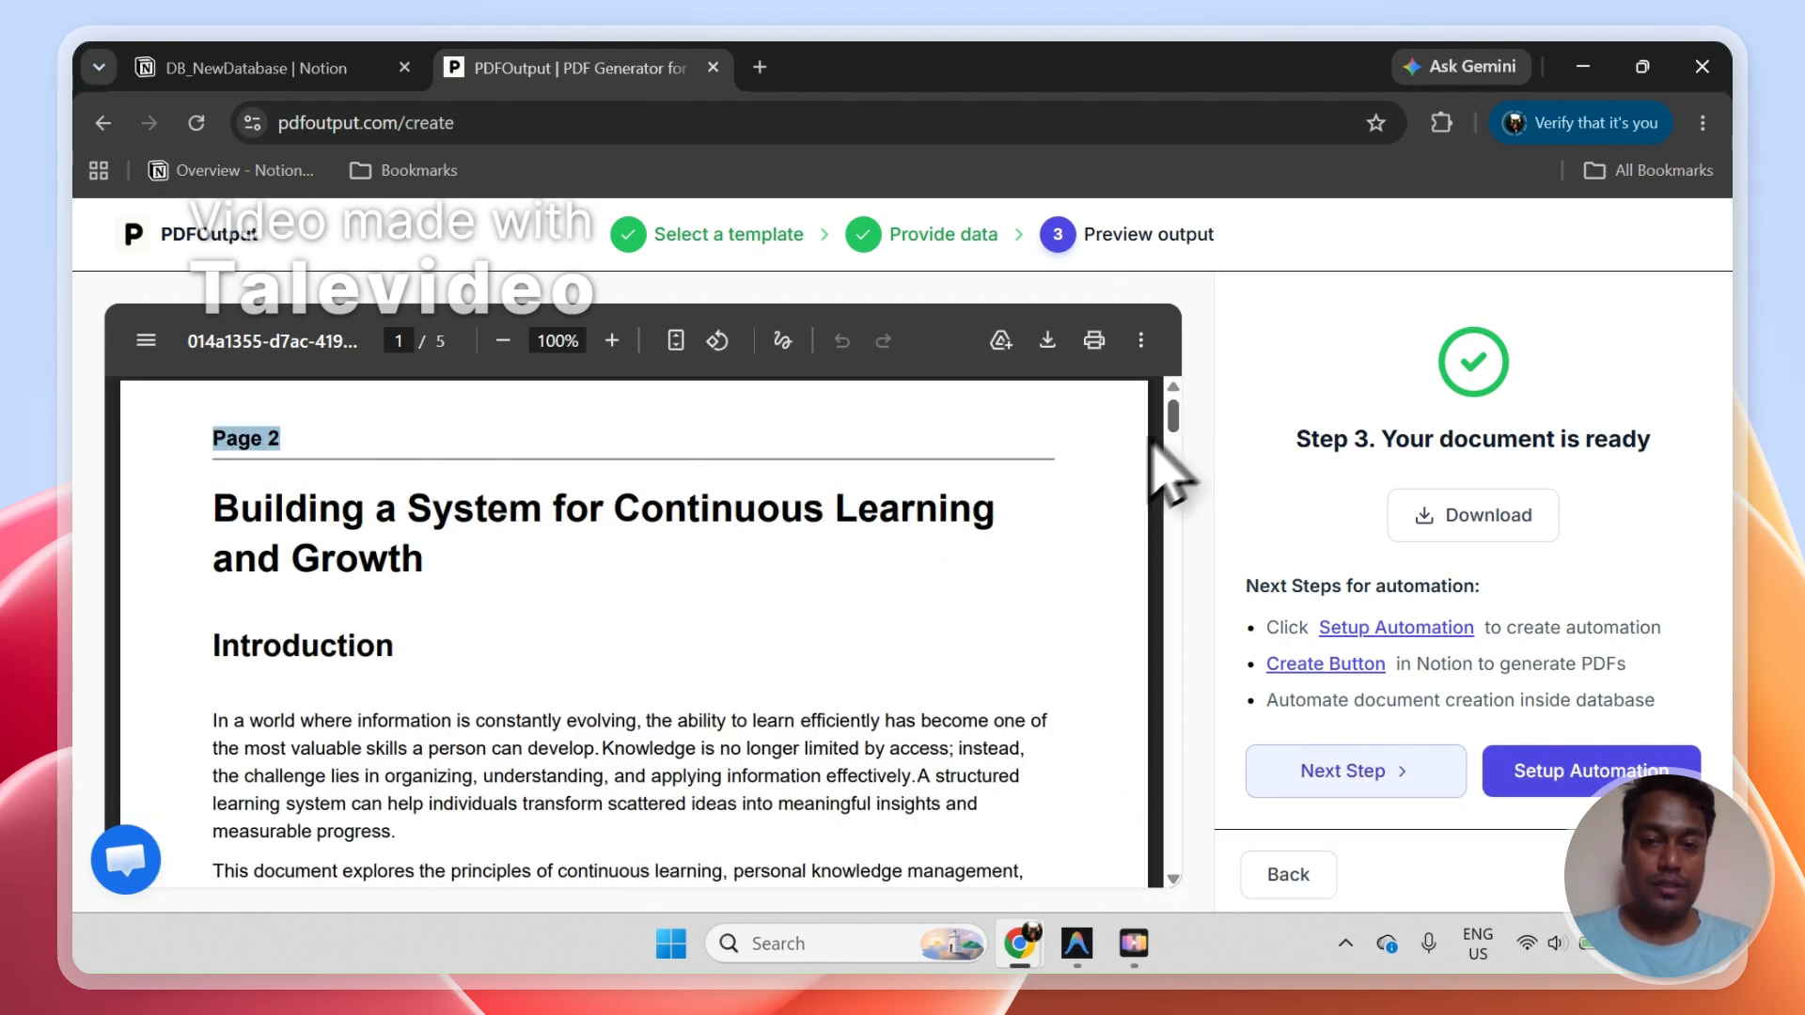
mouse_move(1173, 418)
mouse_down()
mouse_move(1166, 834)
mouse_move(1172, 443)
mouse_move(1137, 789)
mouse_move(1148, 826)
mouse_move(1148, 403)
mouse_up()
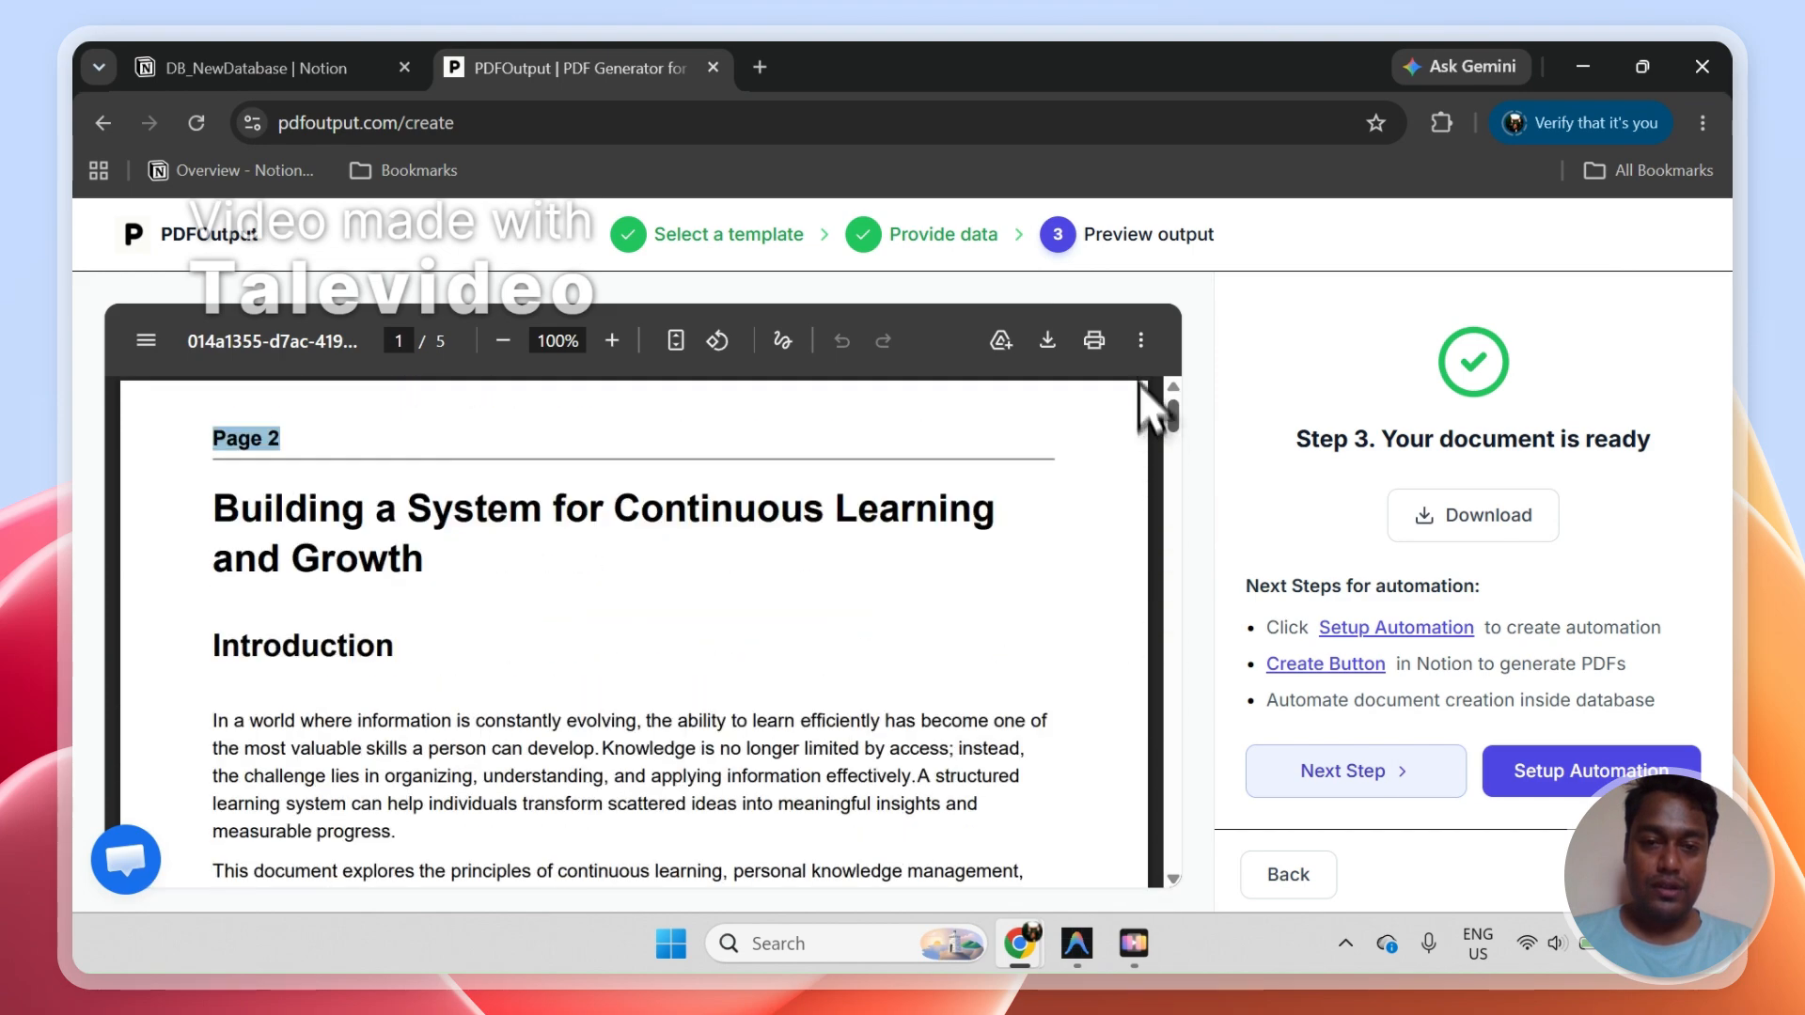
Set up the automation, read the instructions for a PDF-generating Notion button, and return to DB_NewDatabase in Notion.
click(1586, 786)
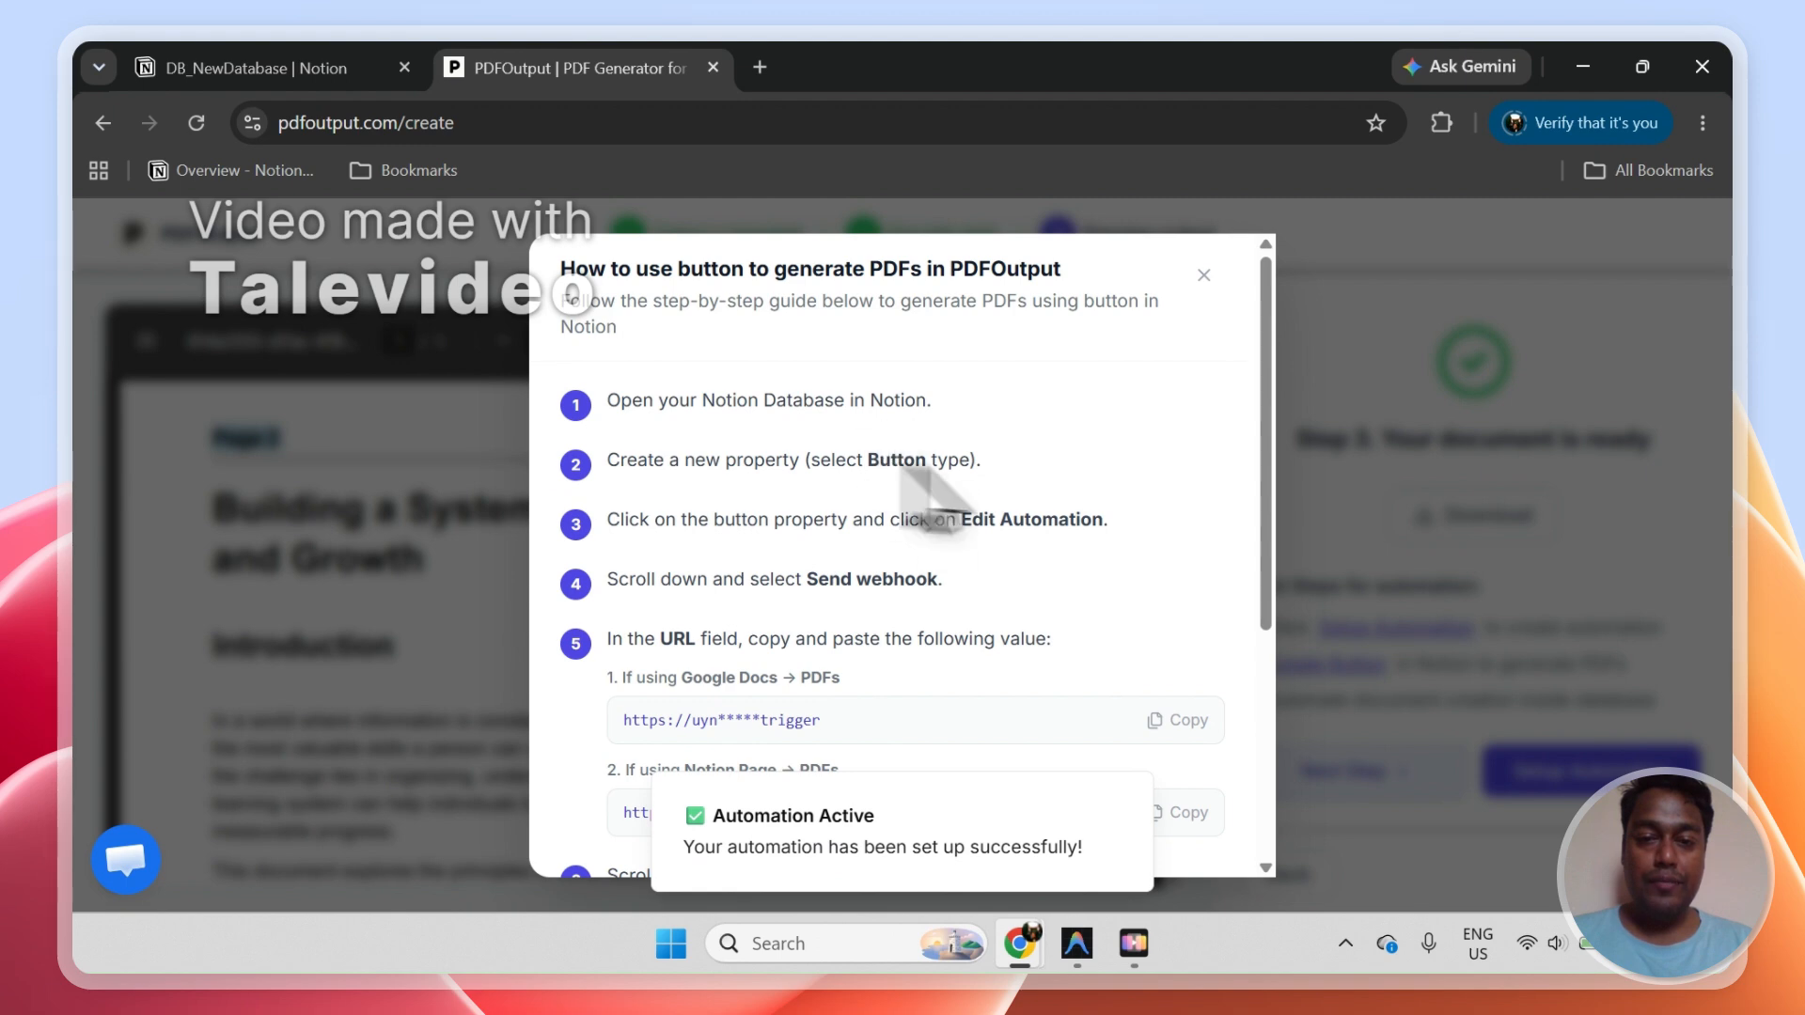
drag(868, 459, 894, 459)
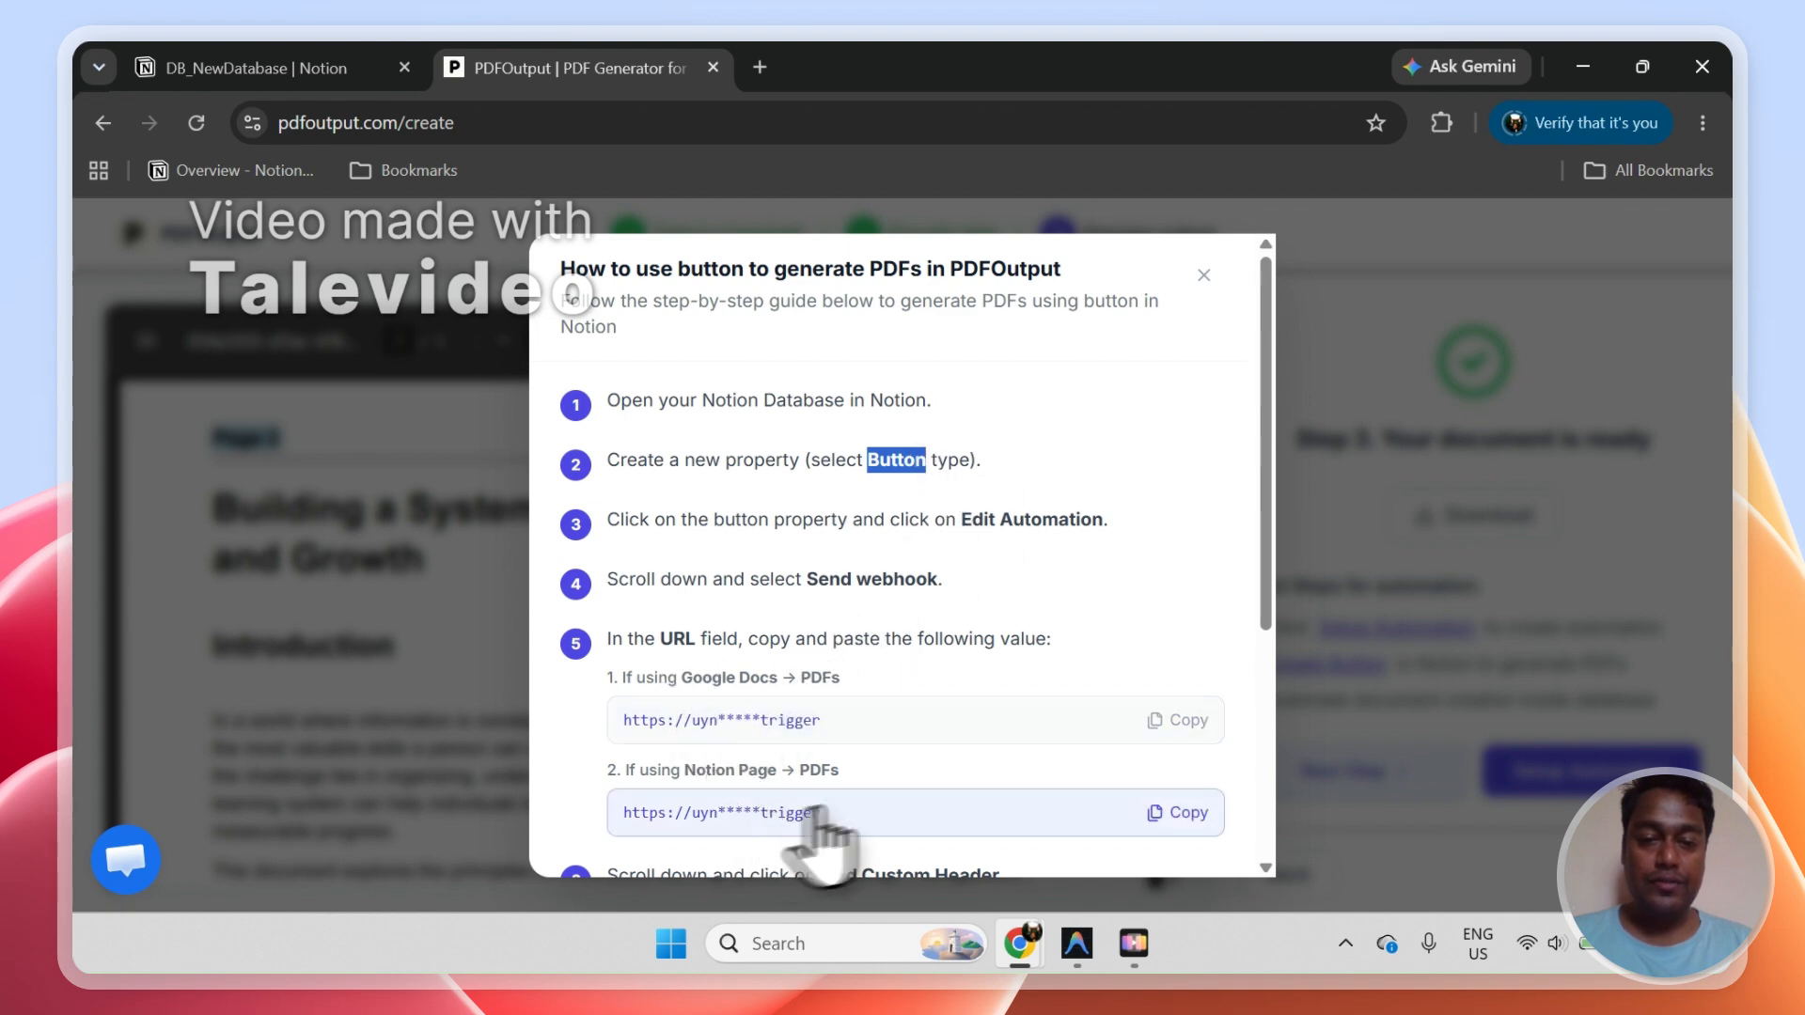
scroll(1272, 576, down, 3)
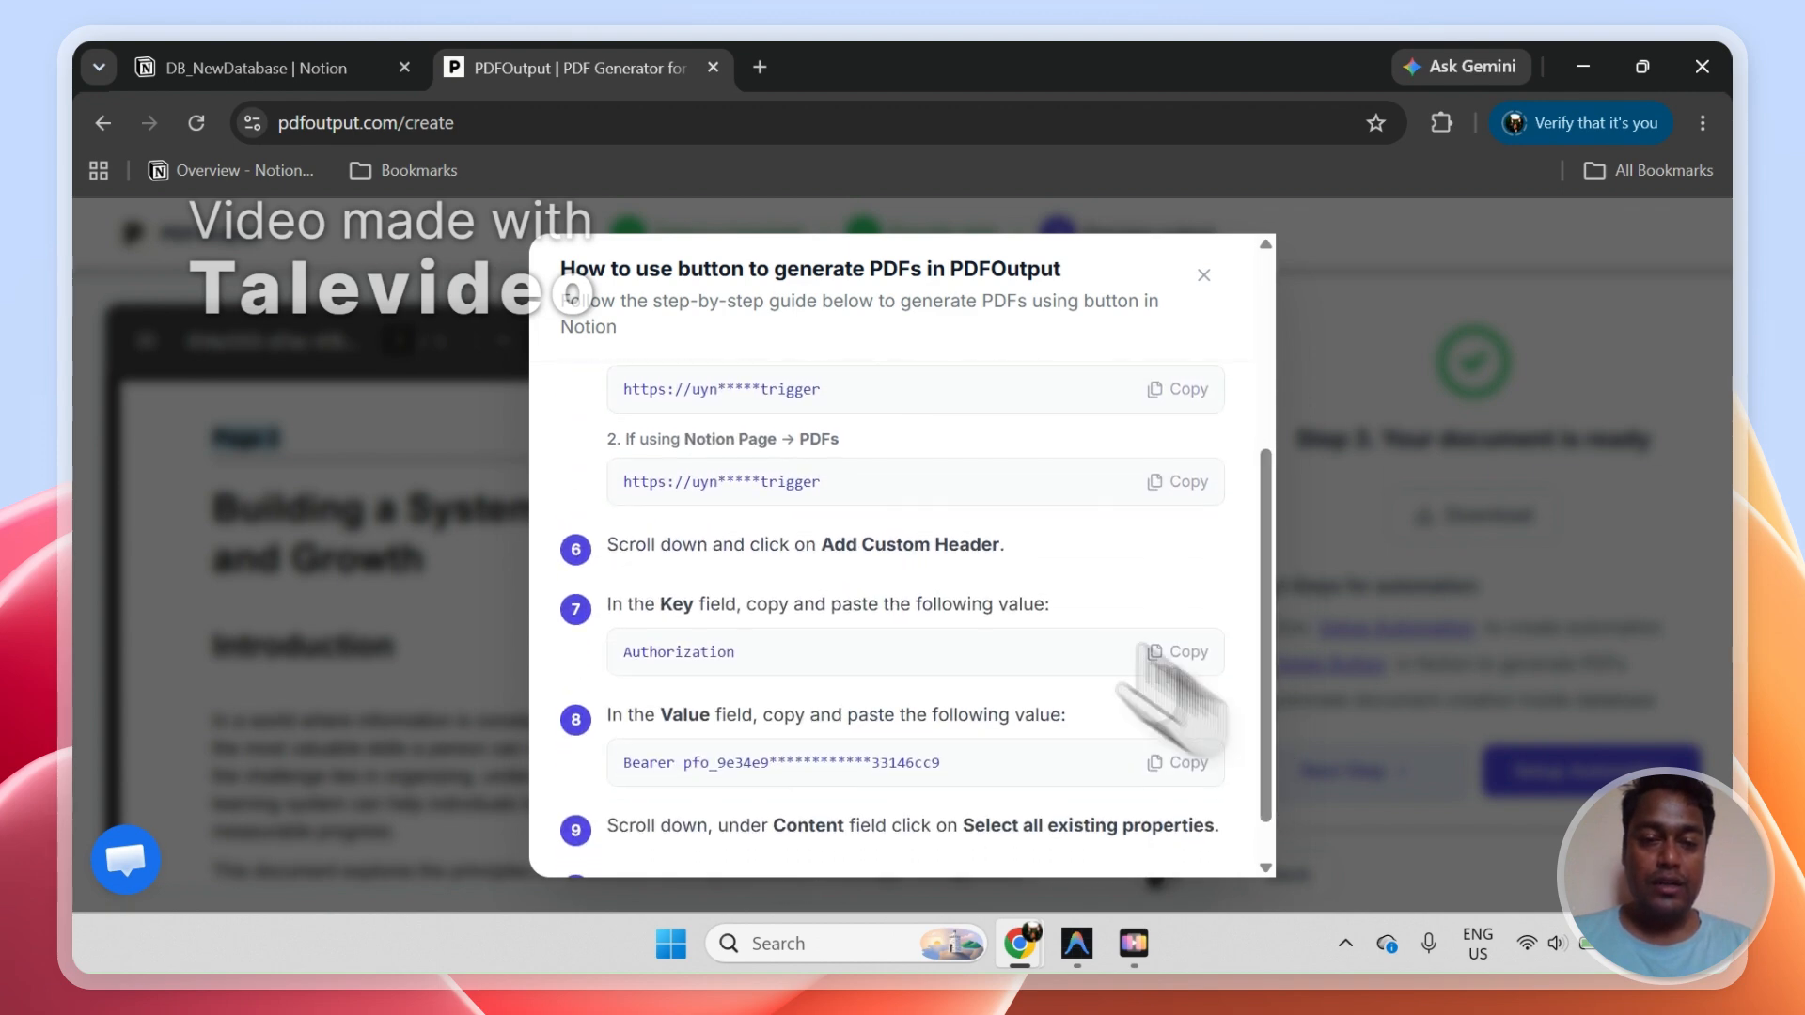
click(303, 68)
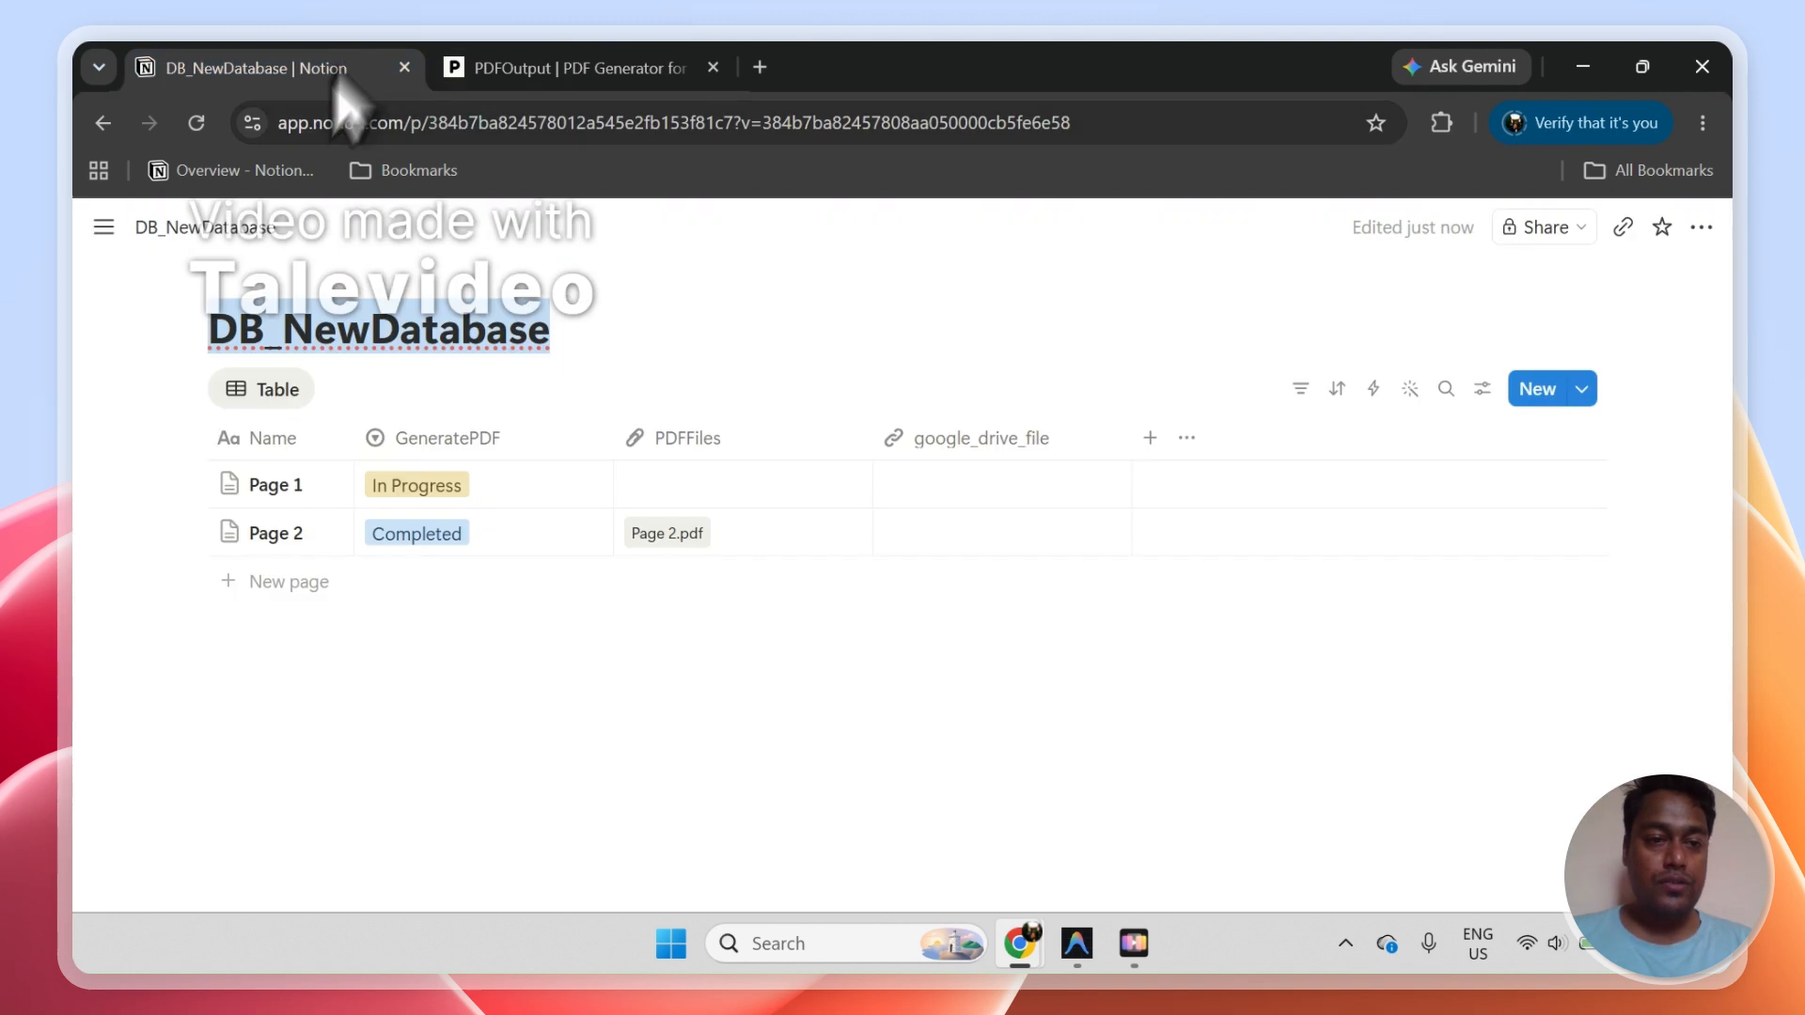
Switch Notion to the Vempus workspace and open the DB_NewDatabase table inside Testing Database, with the sidebar collapsed.
click(131, 230)
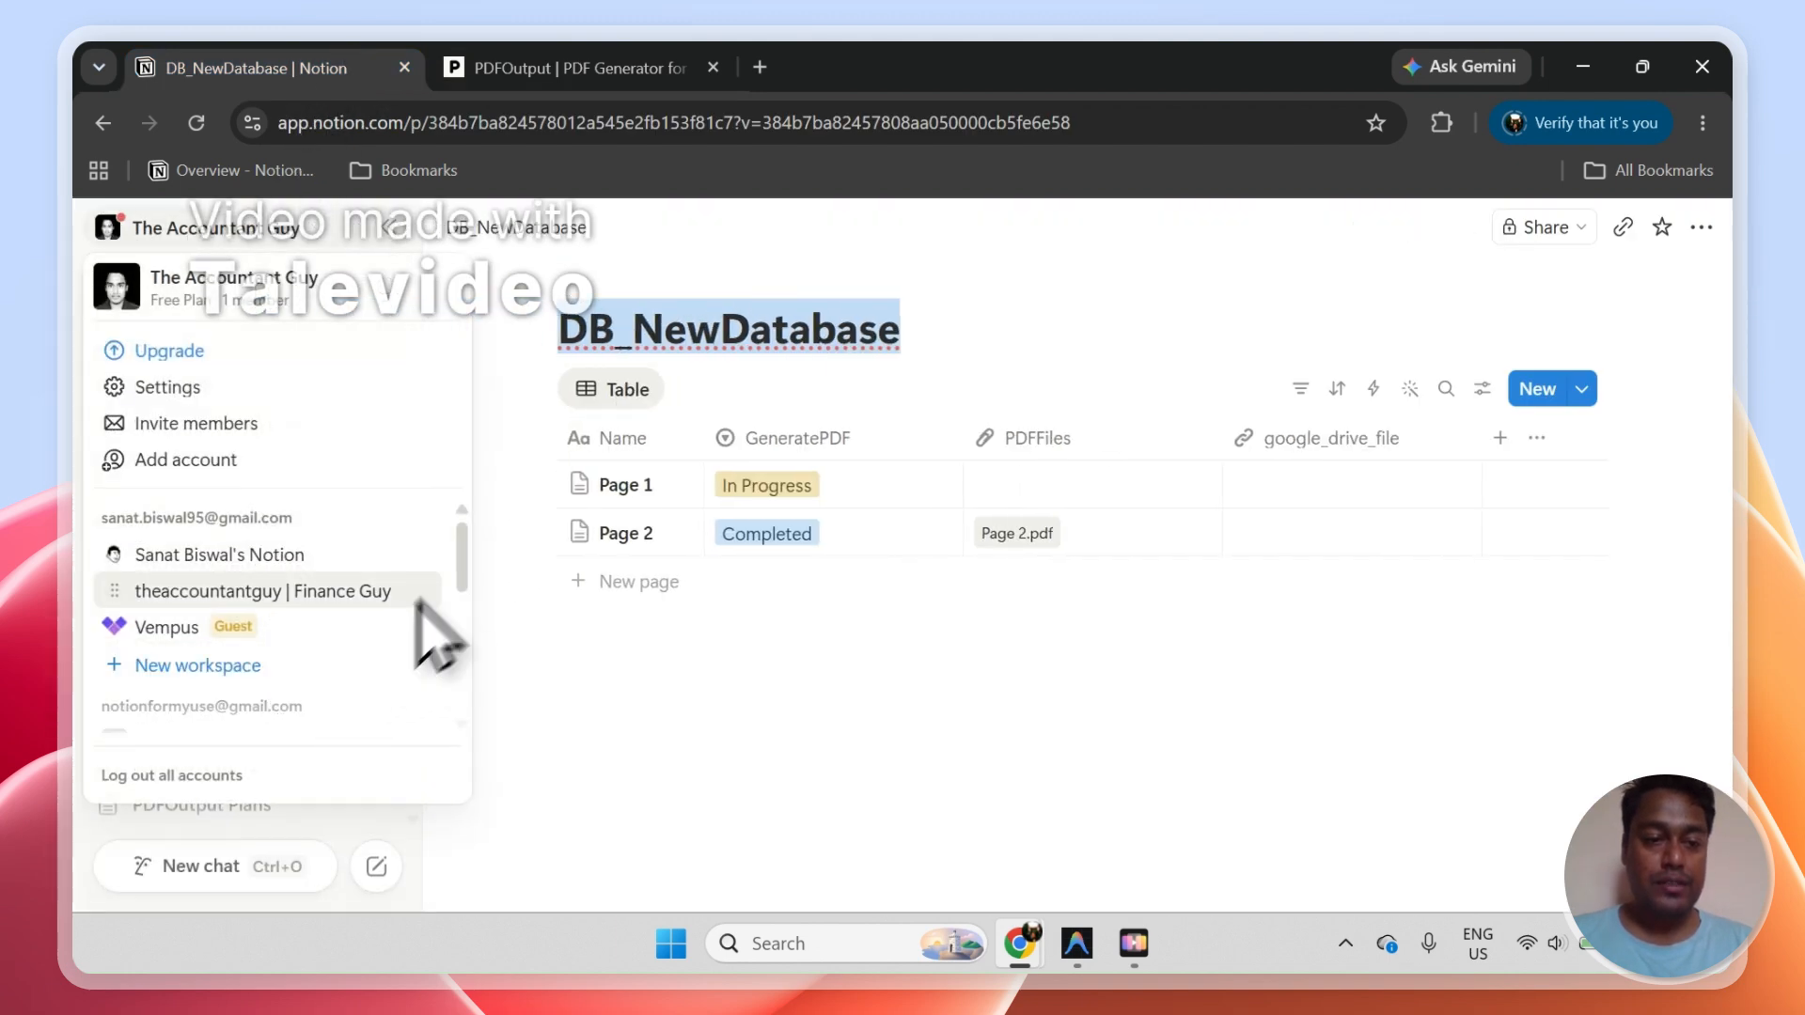
scroll(465, 555, down, 1)
scroll(465, 574, down, 3)
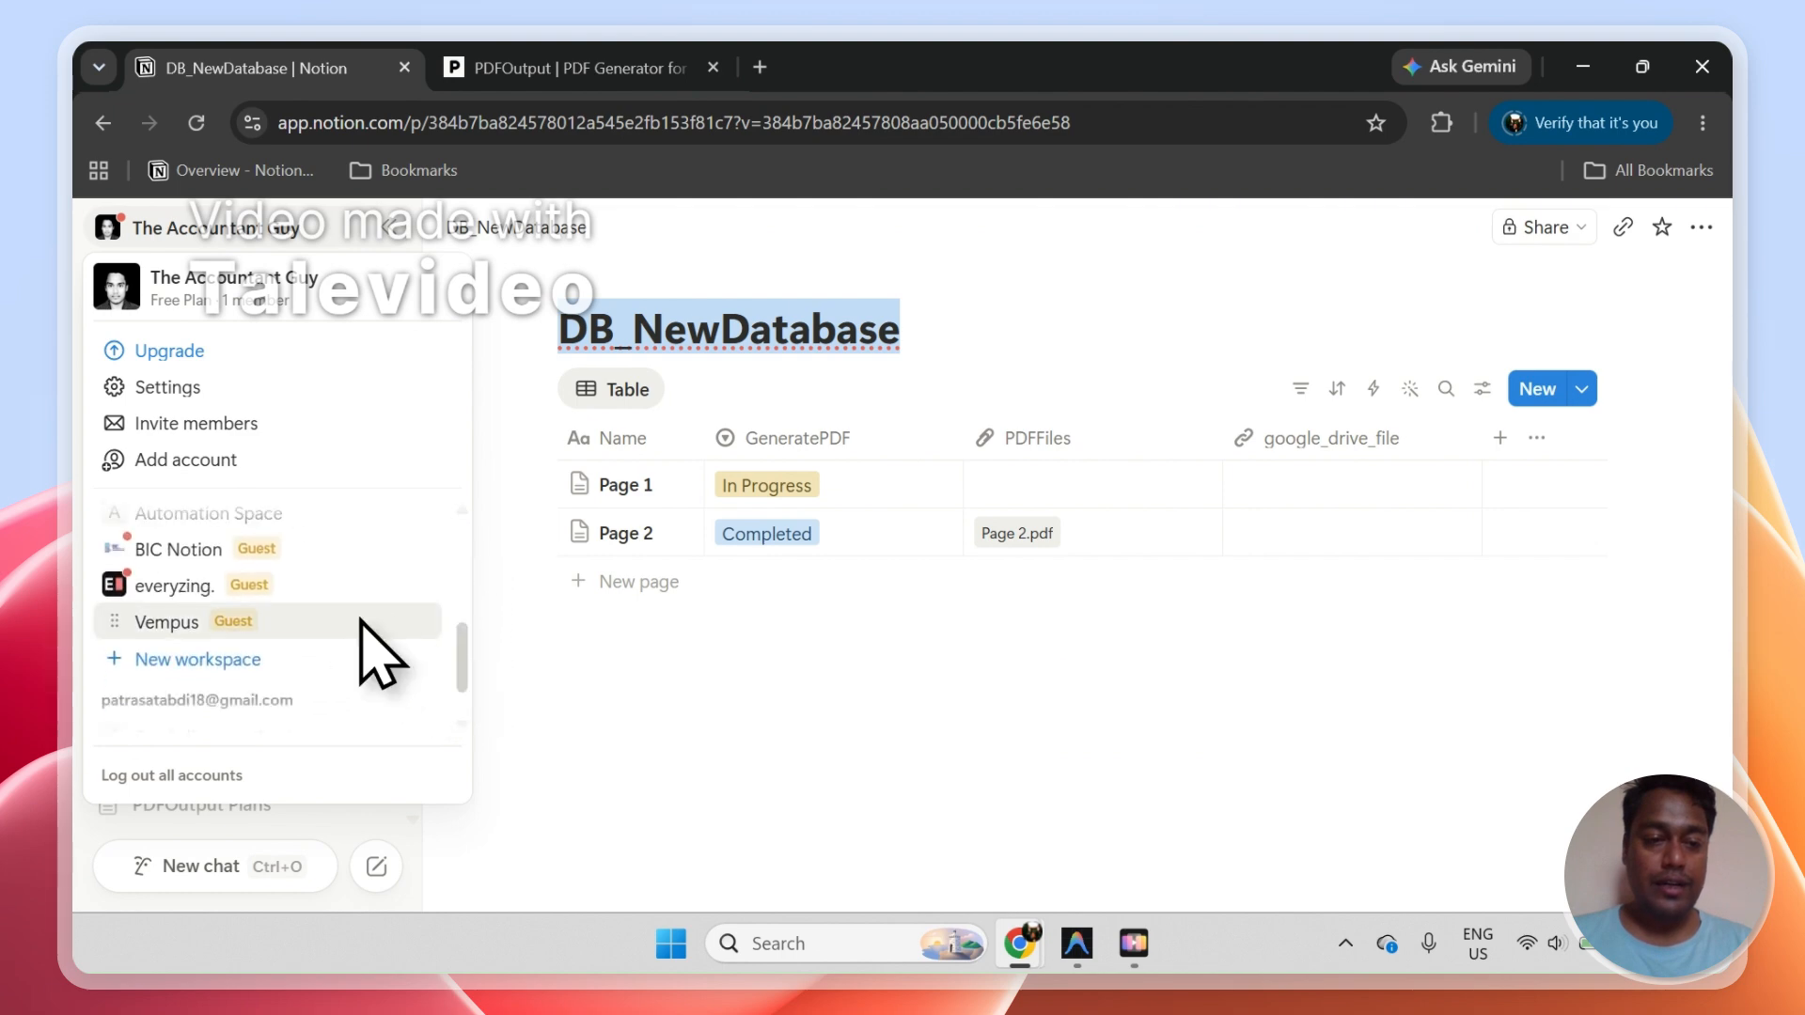
click(273, 621)
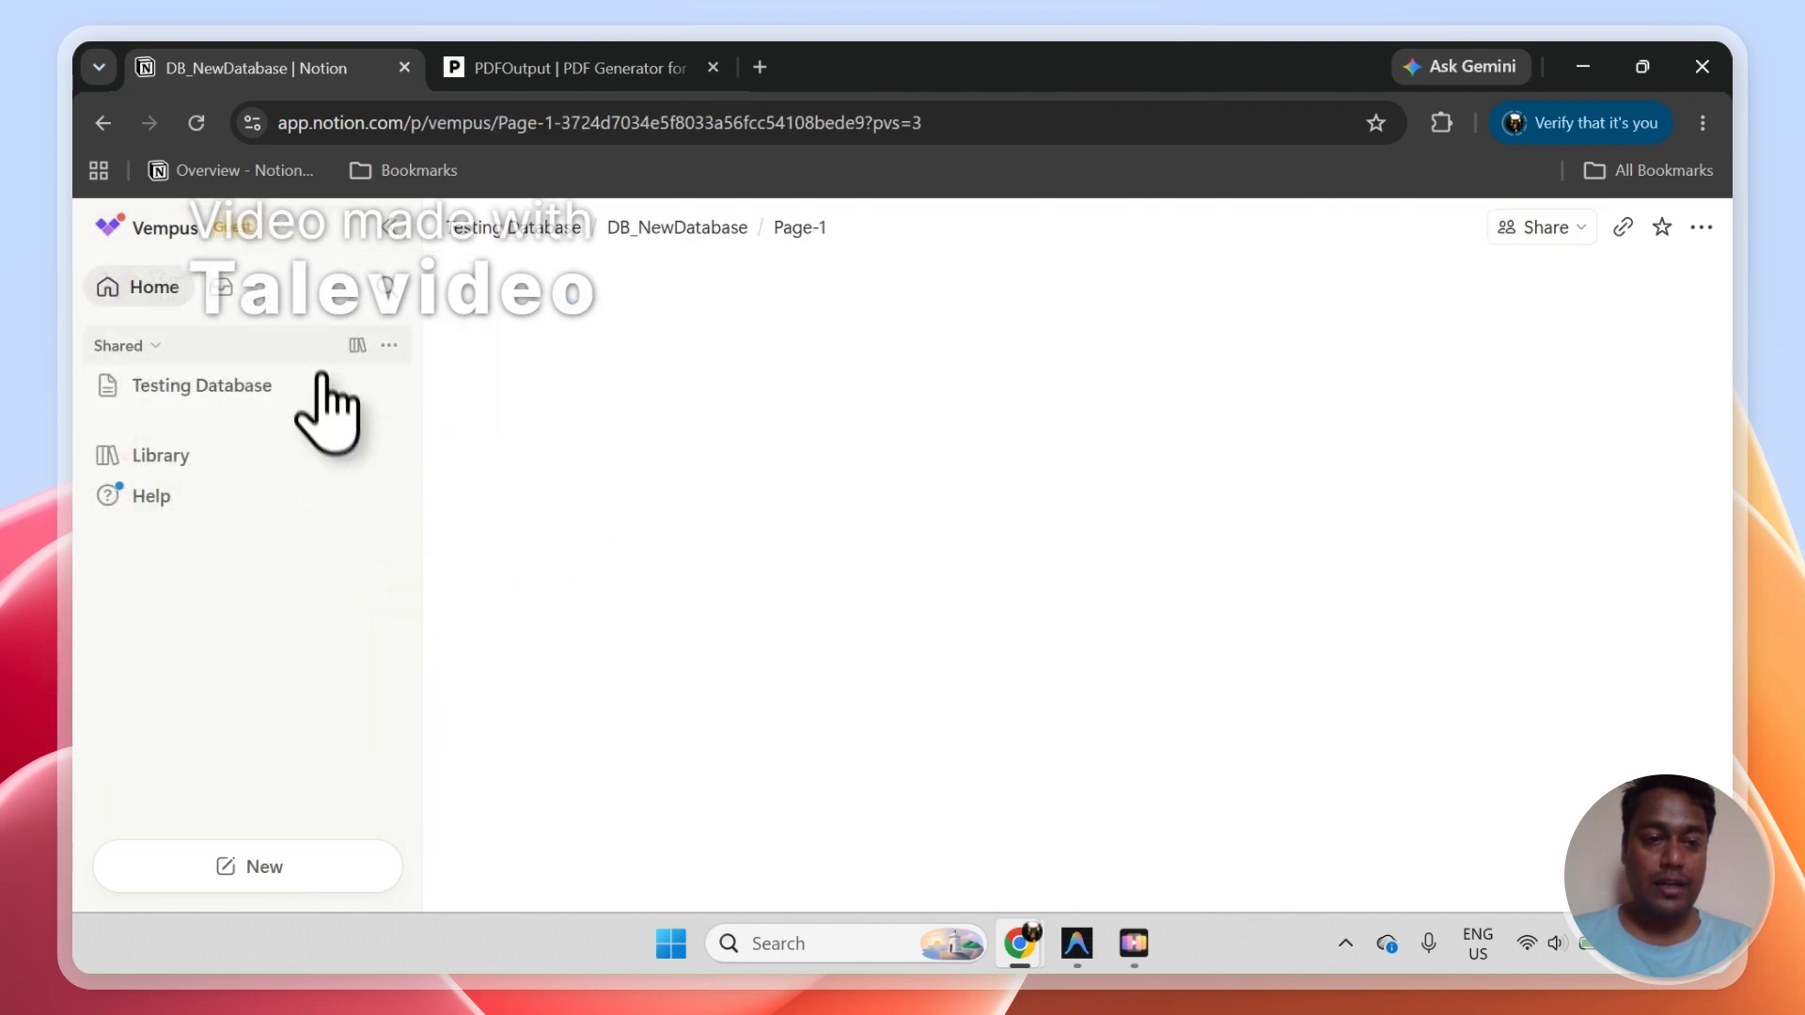
click(389, 229)
click(395, 228)
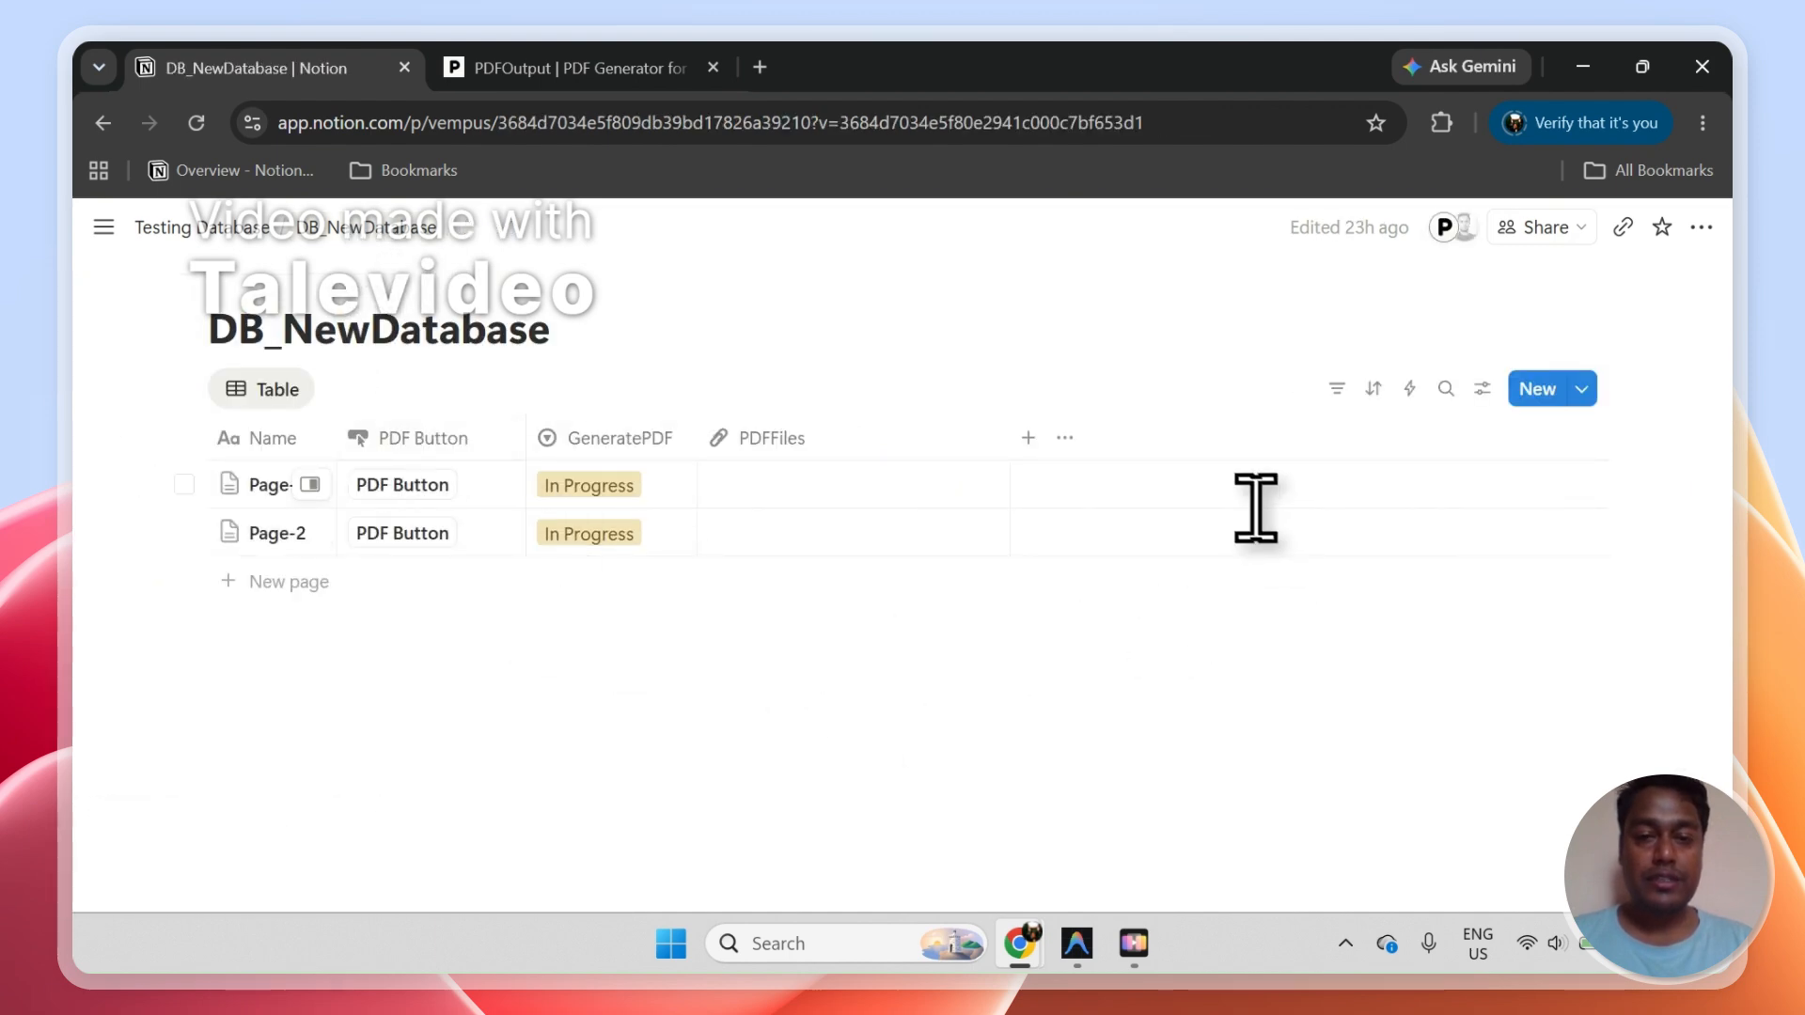
Open the PDF Button property's automation and compare its Send webhook URL setting with the Notion Page → PDFs step in the PDFOutput guide.
click(454, 444)
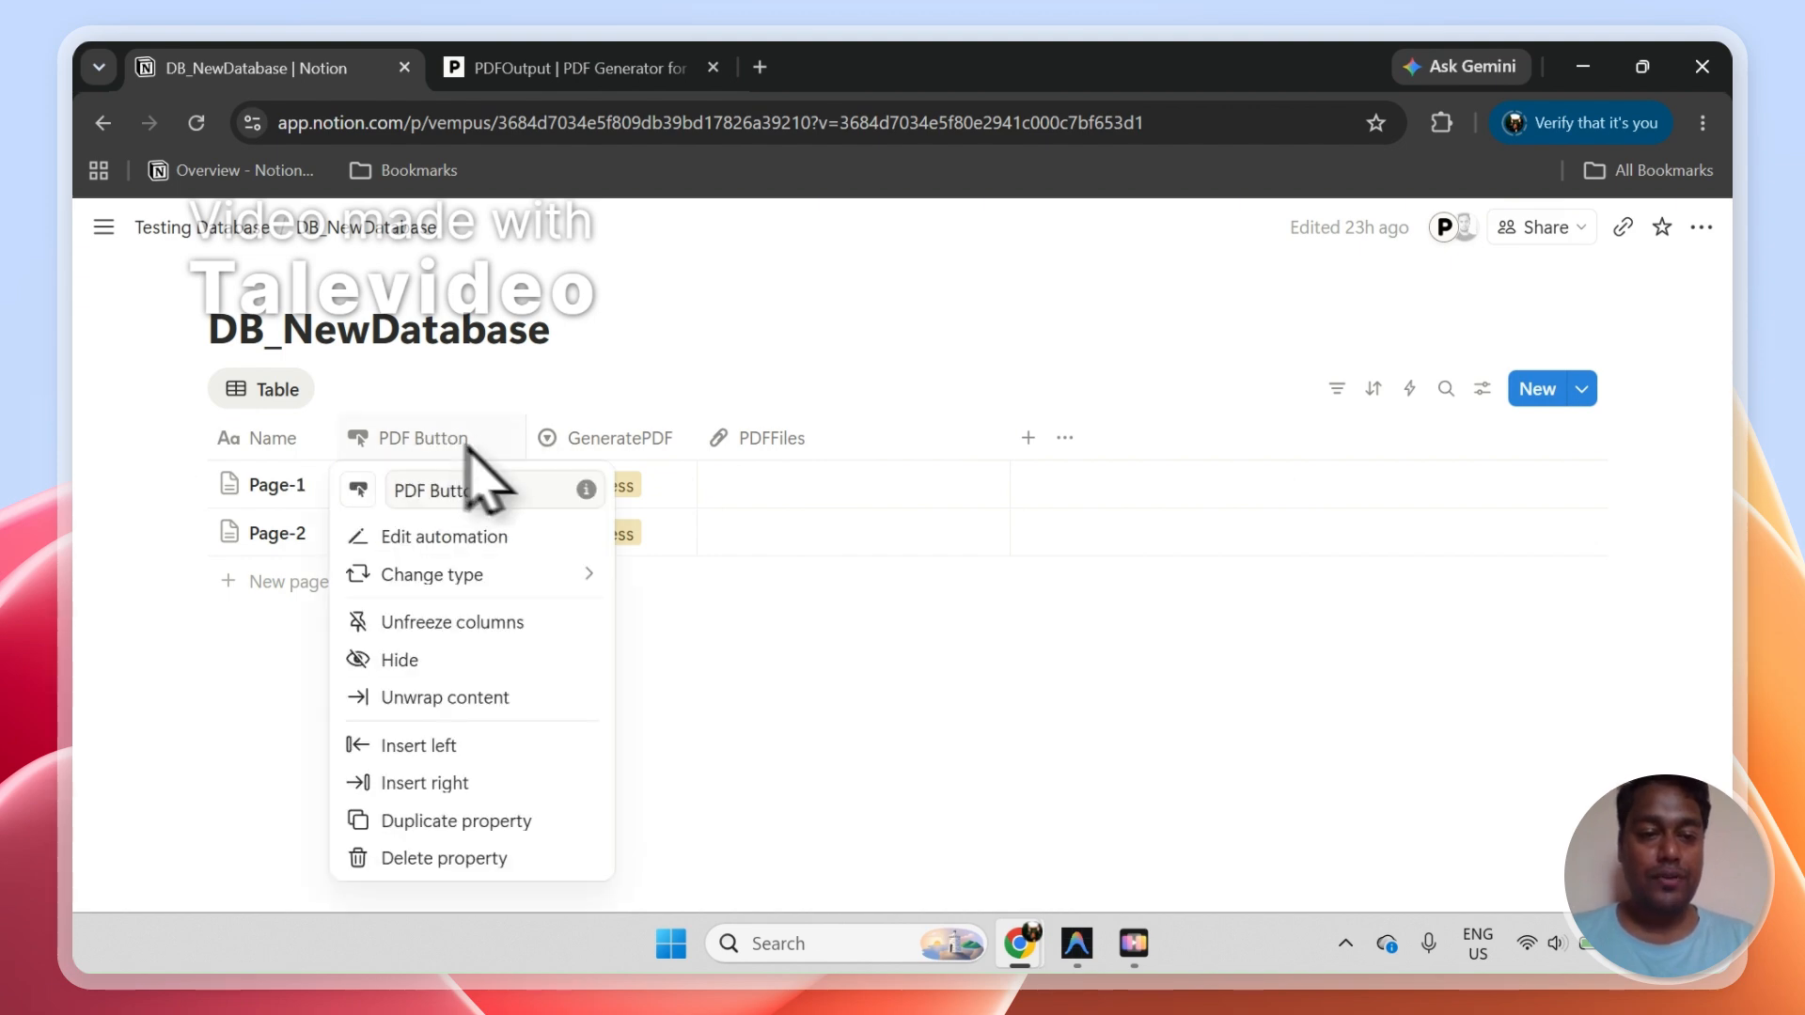
click(512, 542)
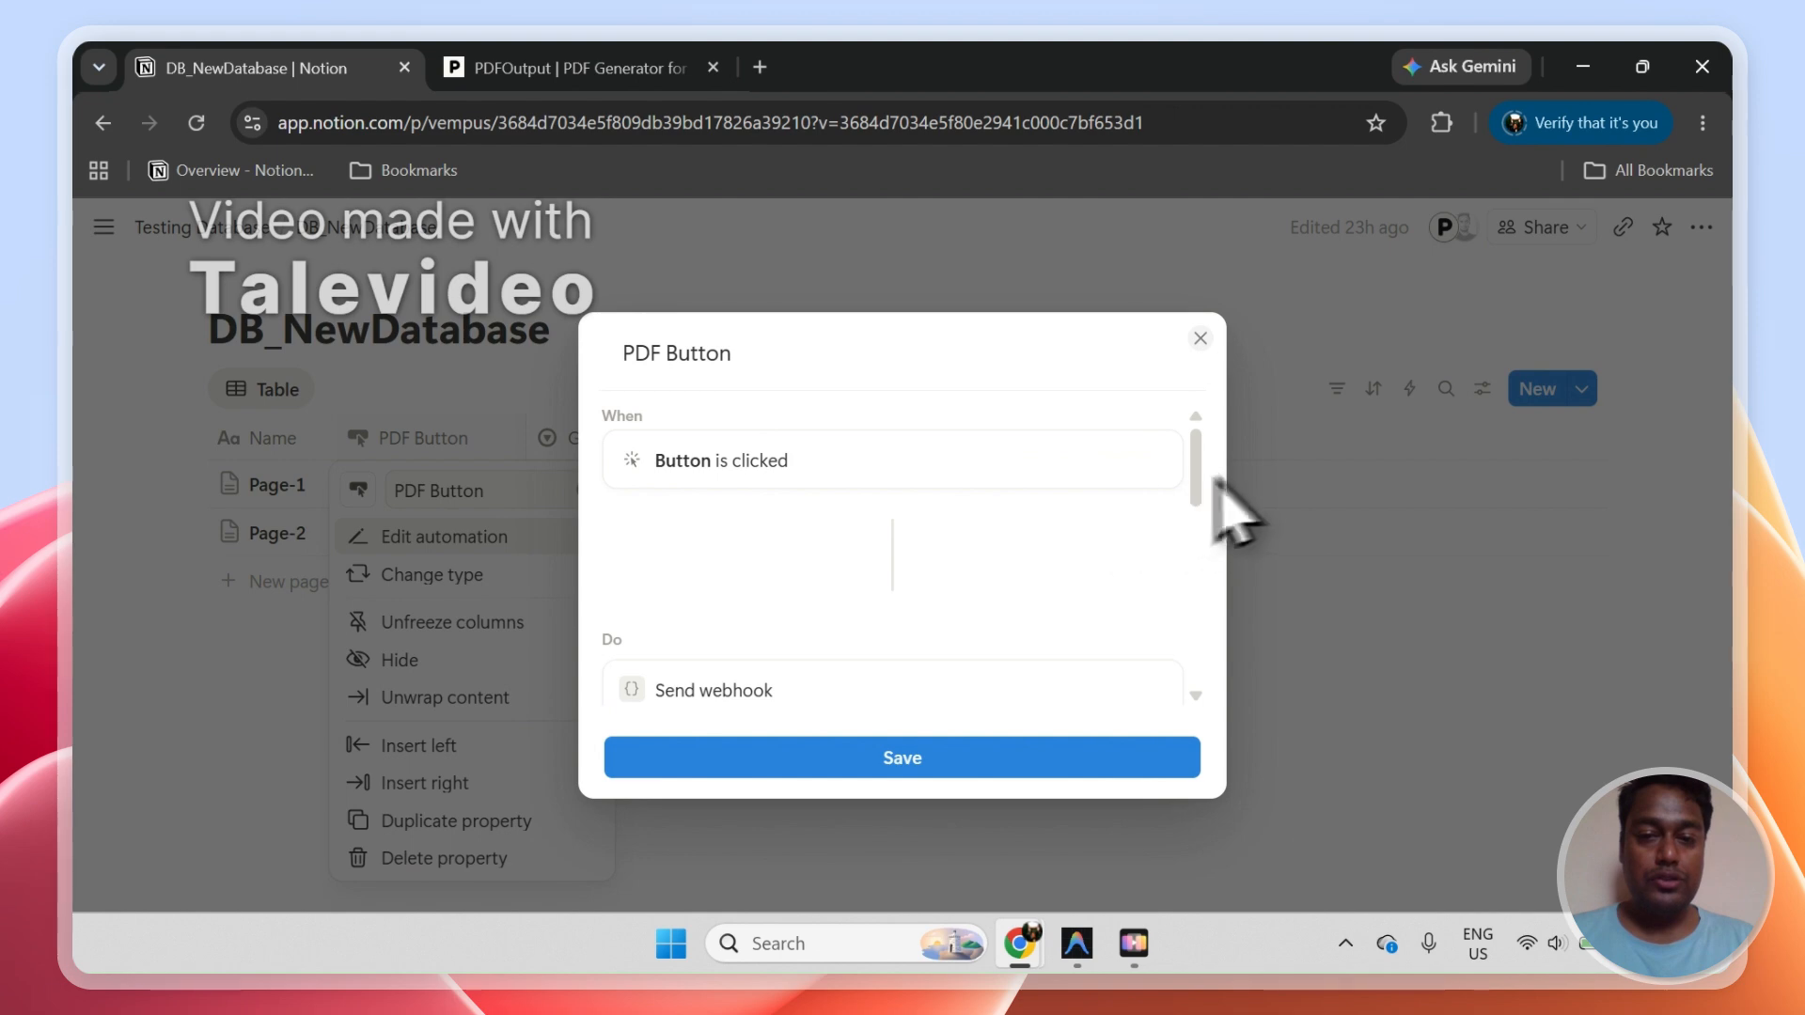
scroll(1203, 507, down, 3)
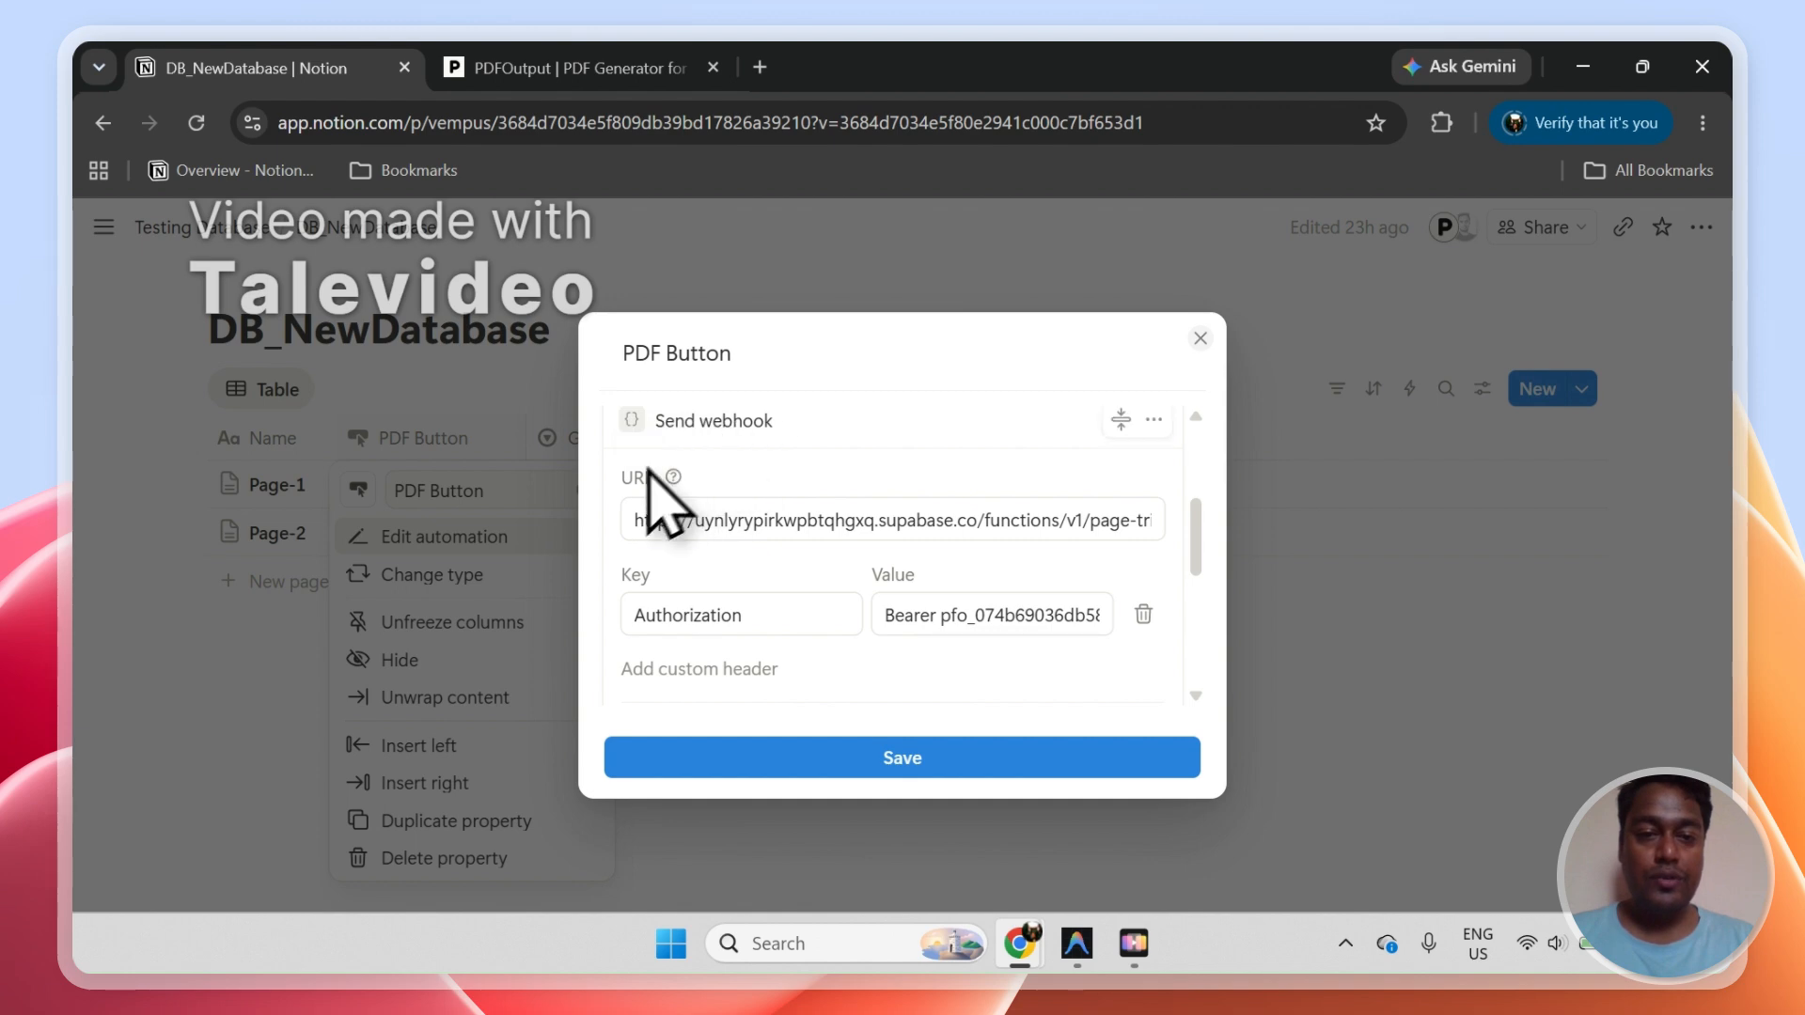
click(602, 68)
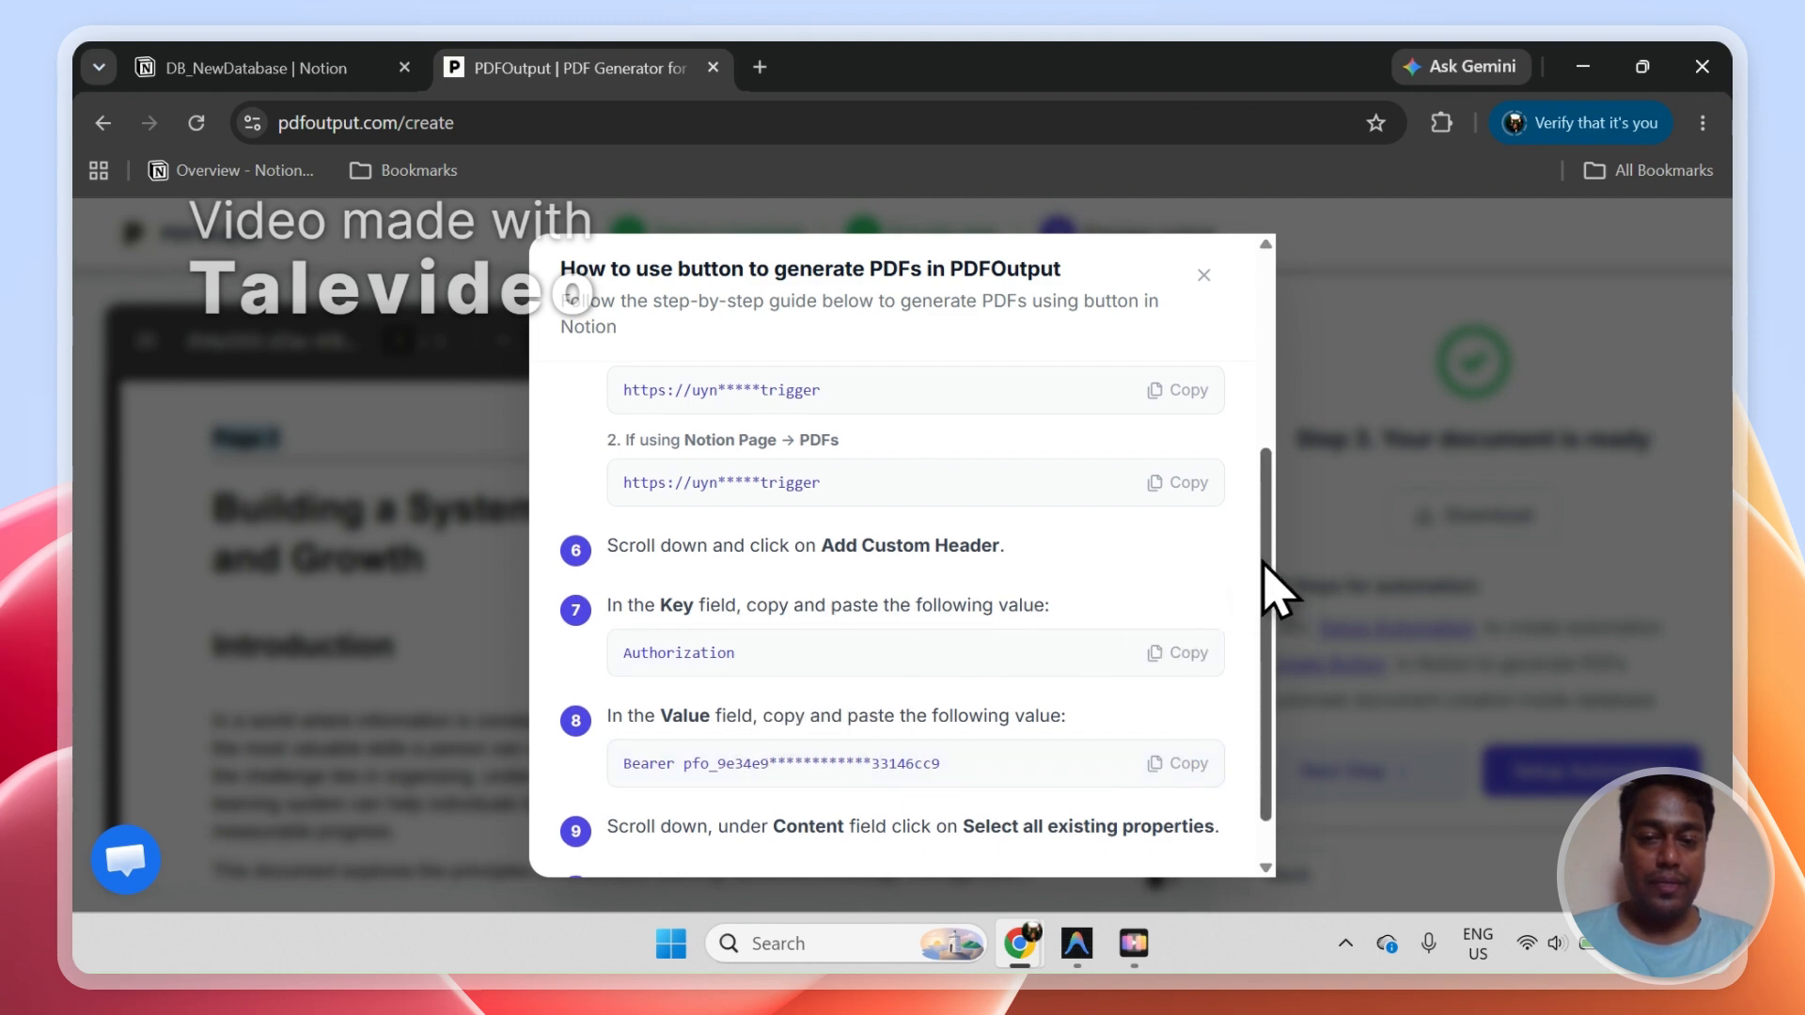
drag(1265, 584, 1263, 483)
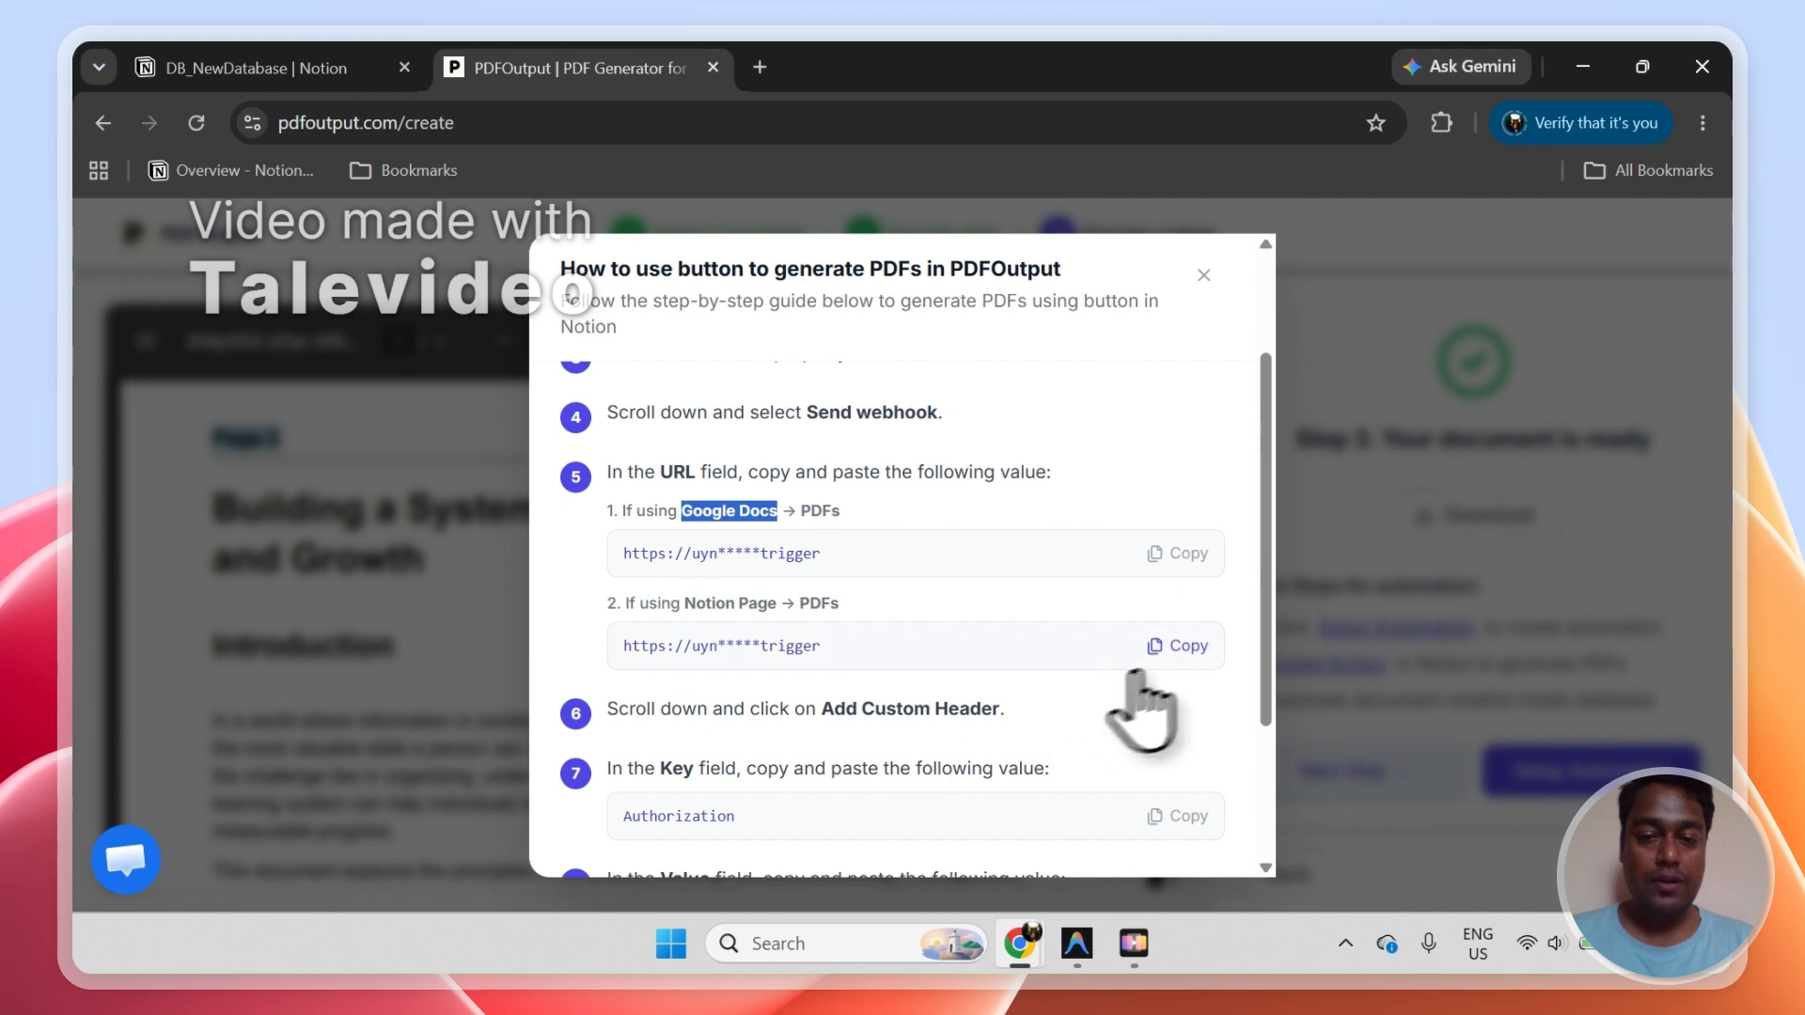
Check the webhook's Authorization key against the PDFOutput guide, copy the guide's header value, and close the PDF Button automation in Notion.
click(376, 68)
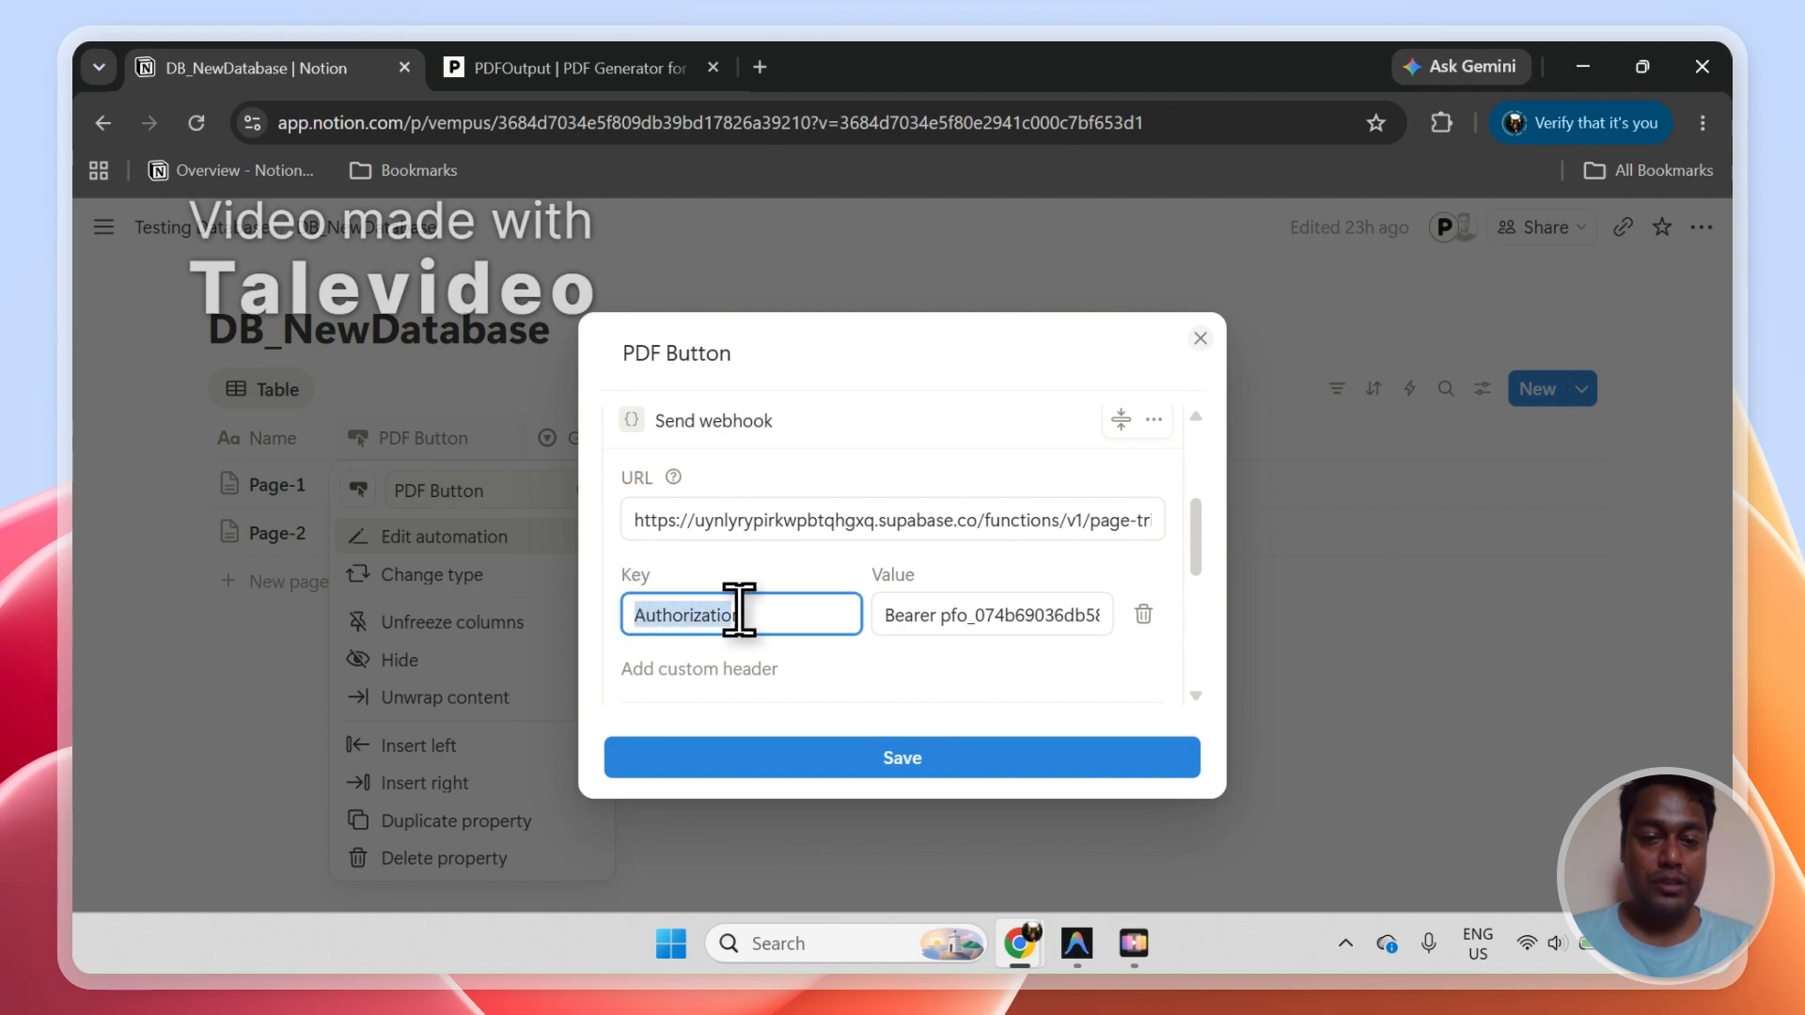
click(574, 67)
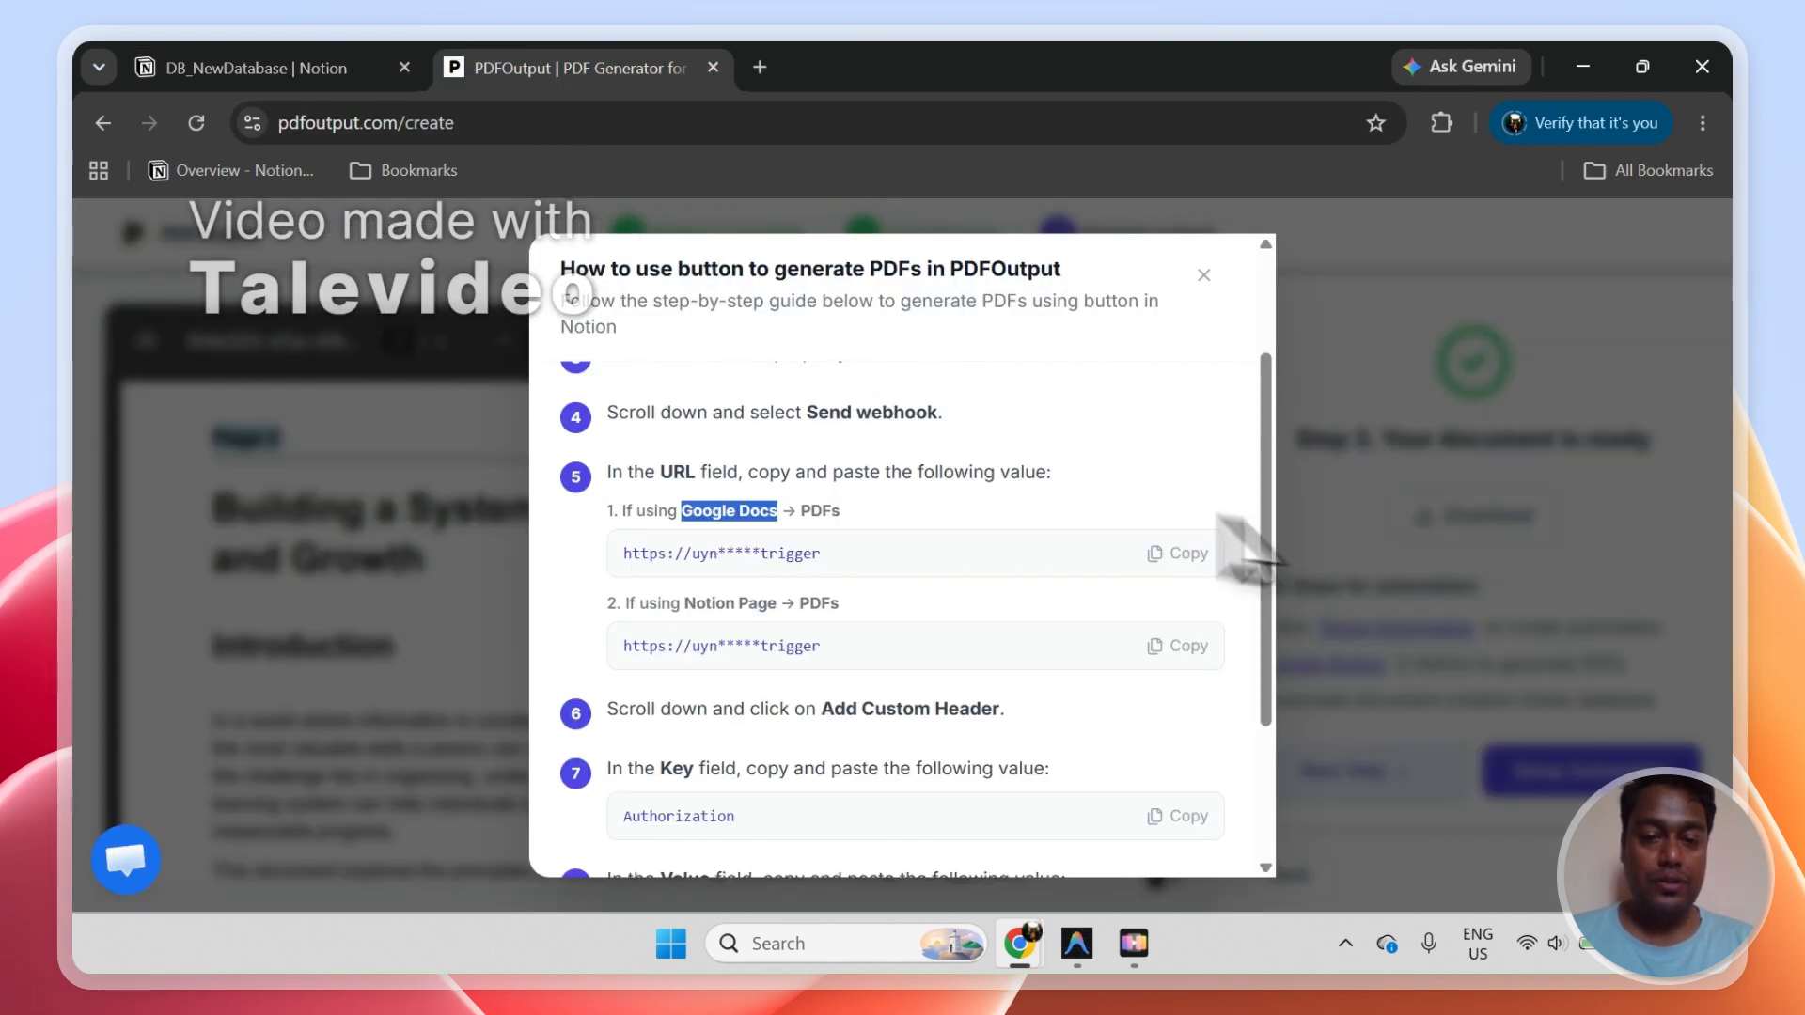
scroll(1261, 624, down, 2)
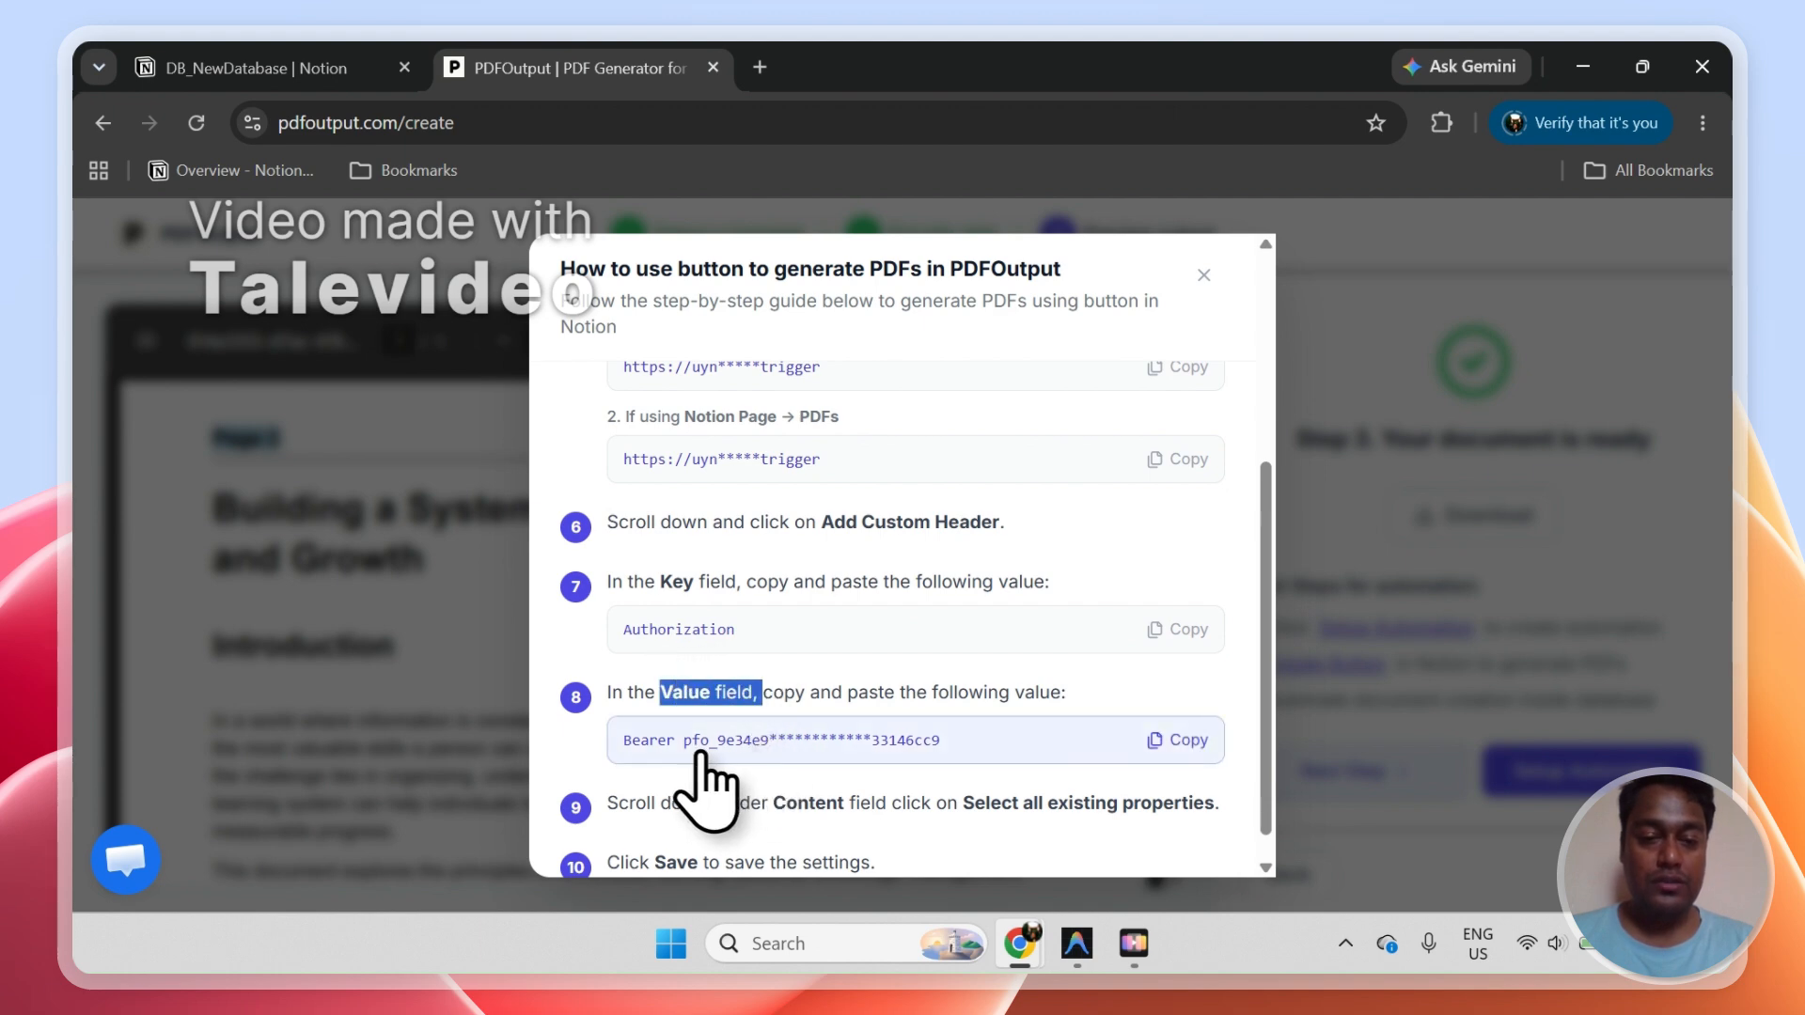
click(1212, 739)
click(373, 52)
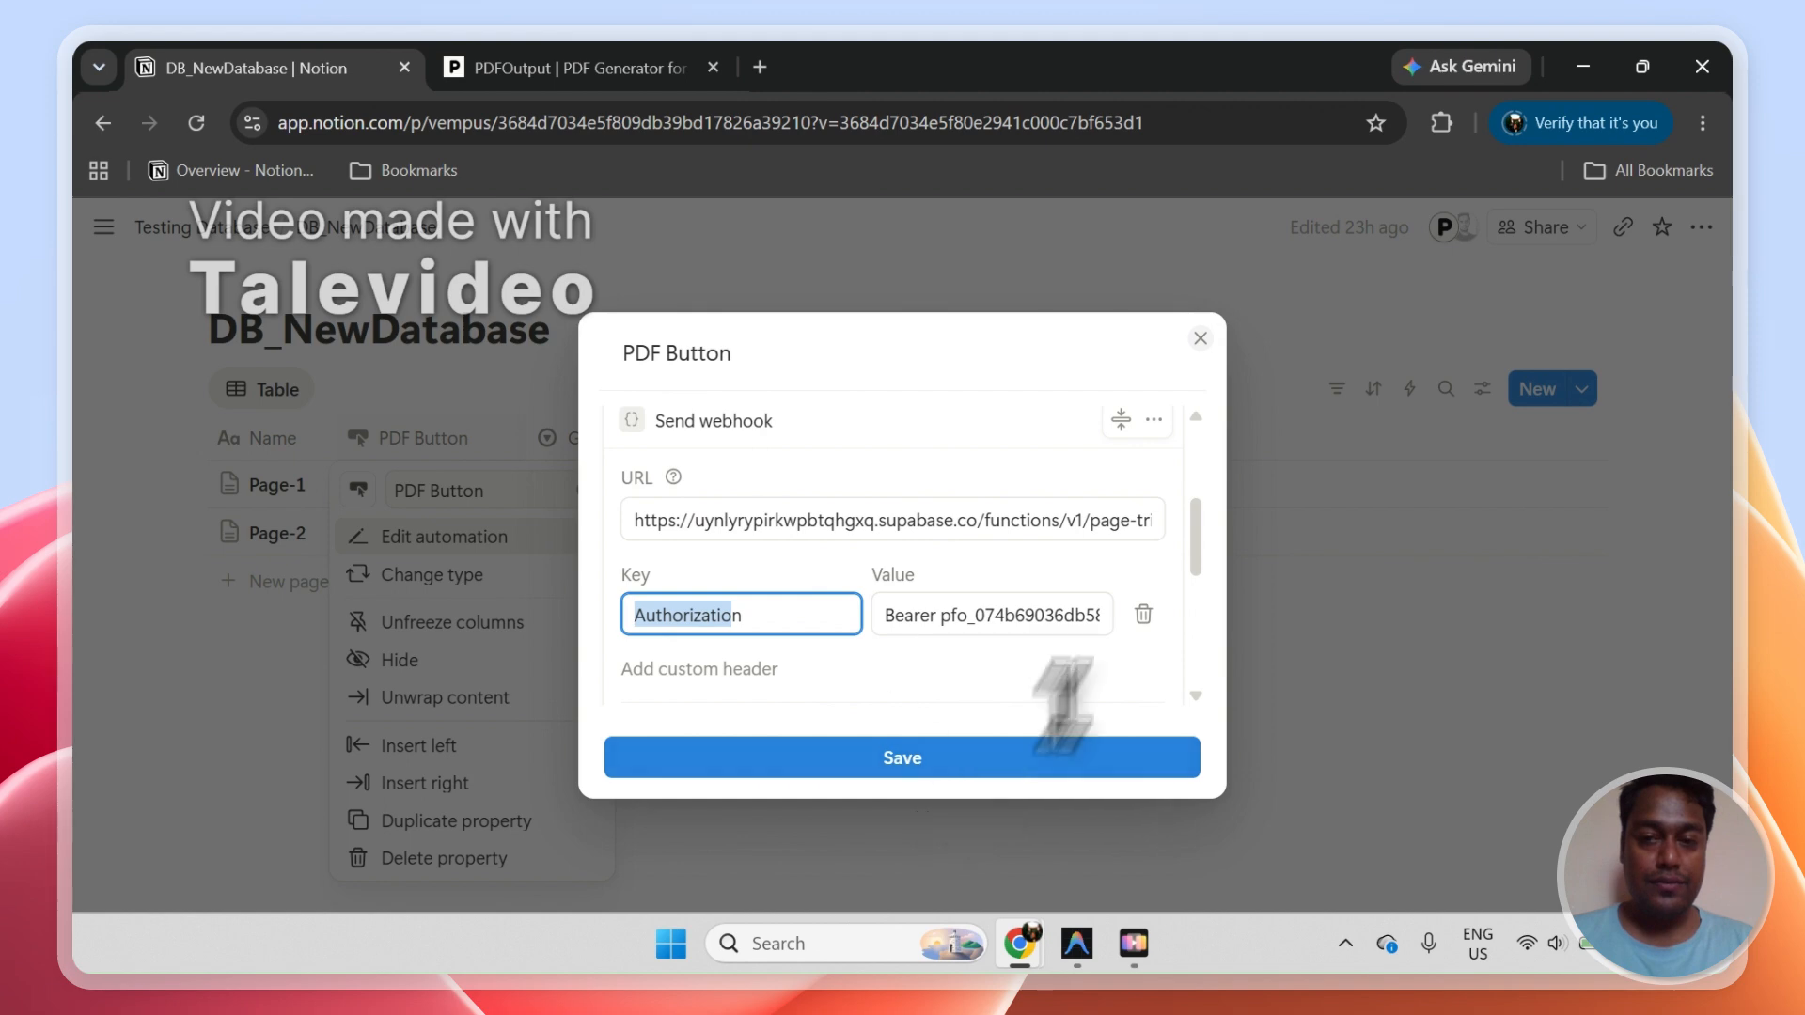
click(1199, 340)
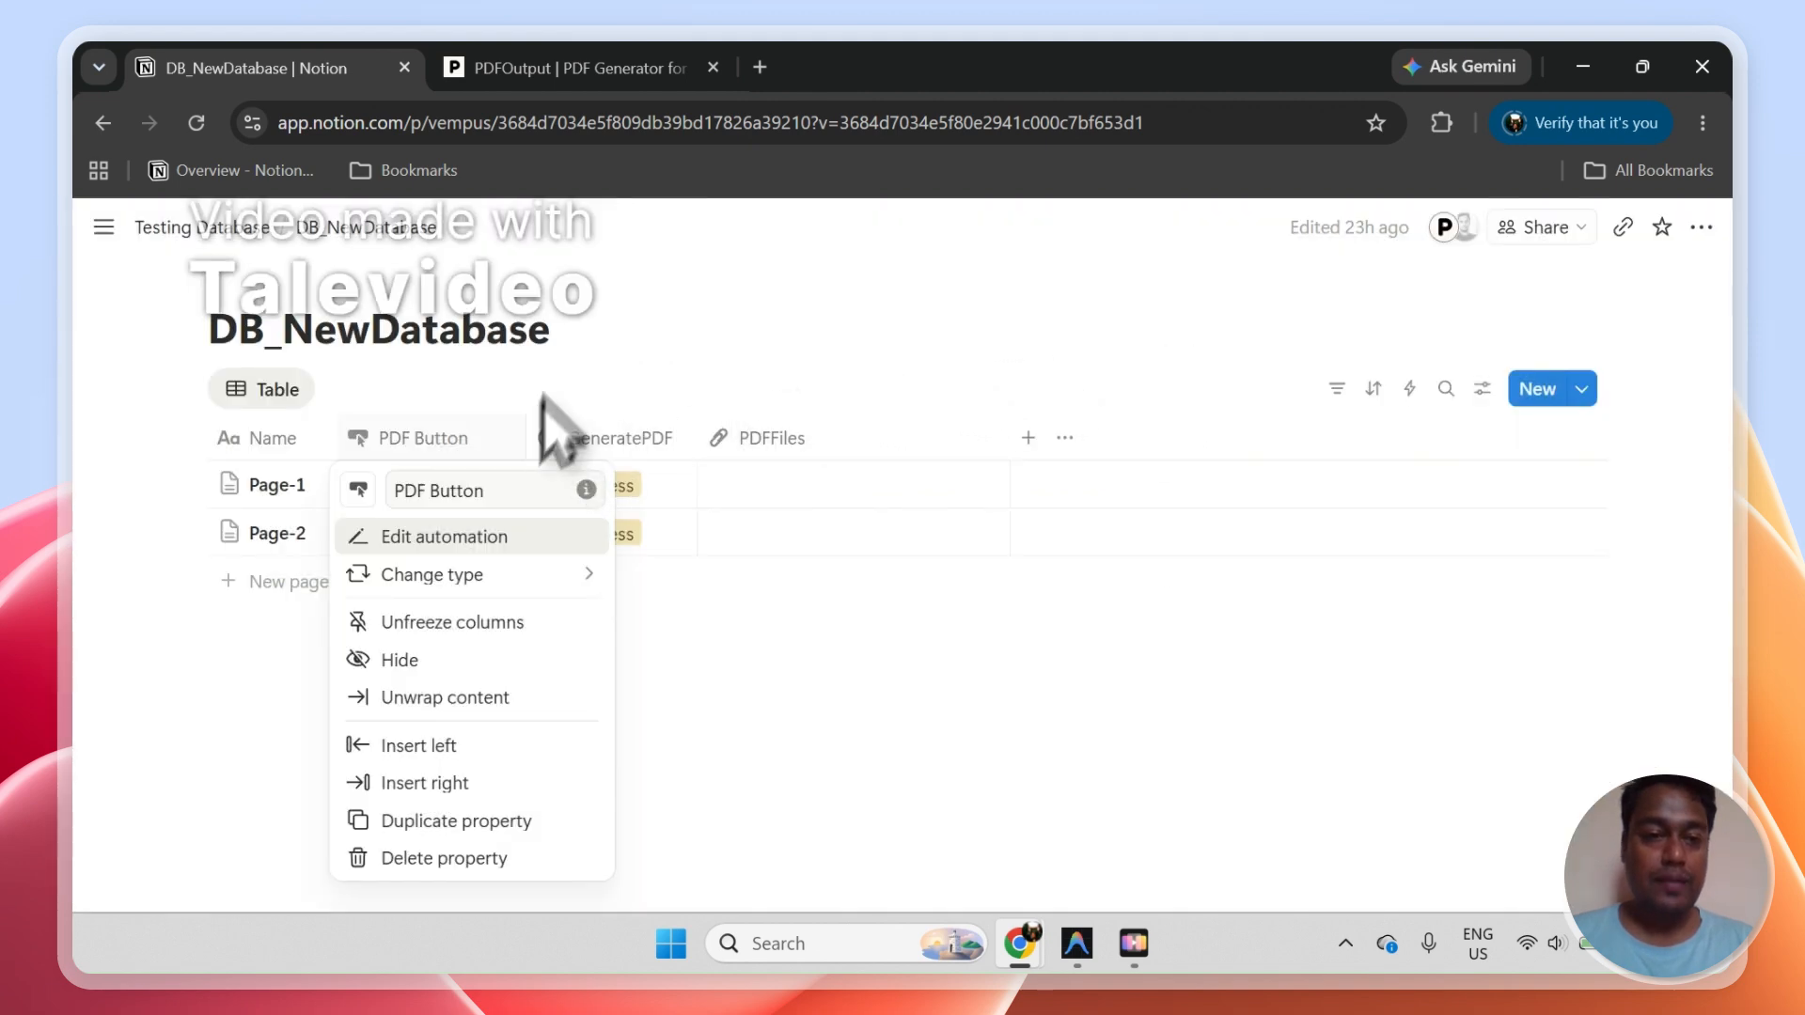
Run the PDF Button for Page-2 and look through the generated Page-2.pdf.
click(424, 442)
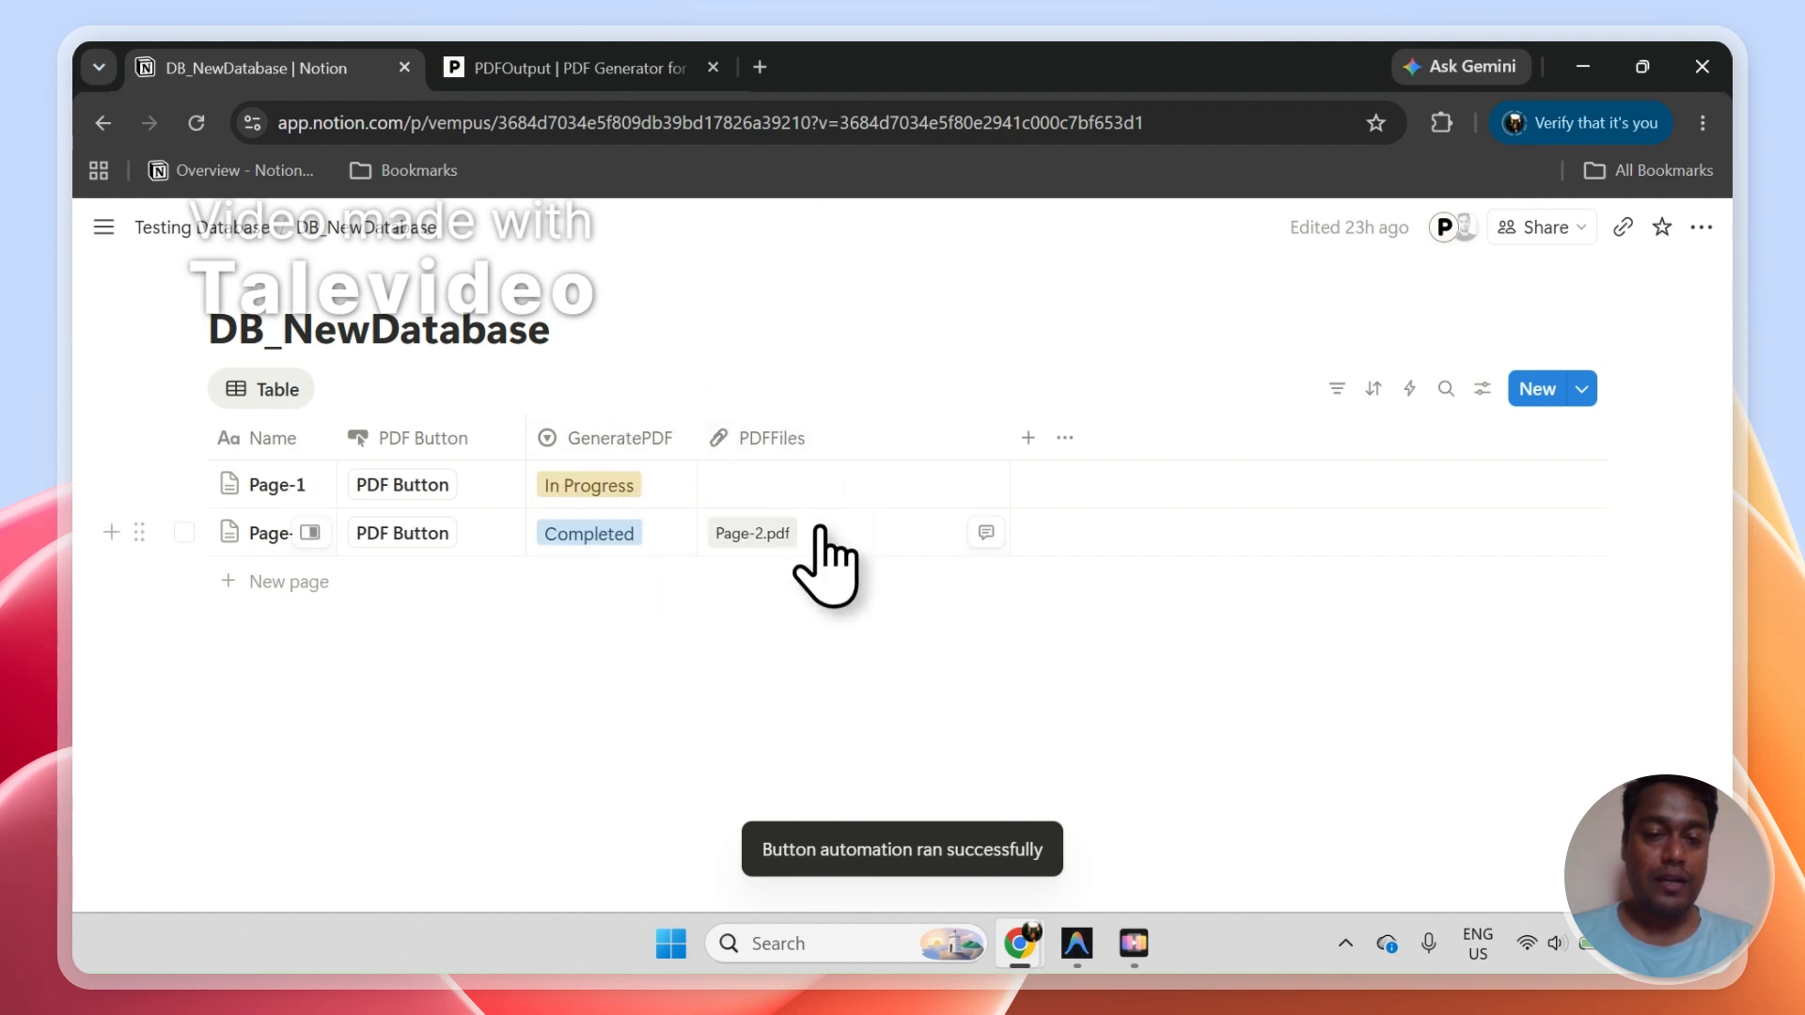
click(764, 534)
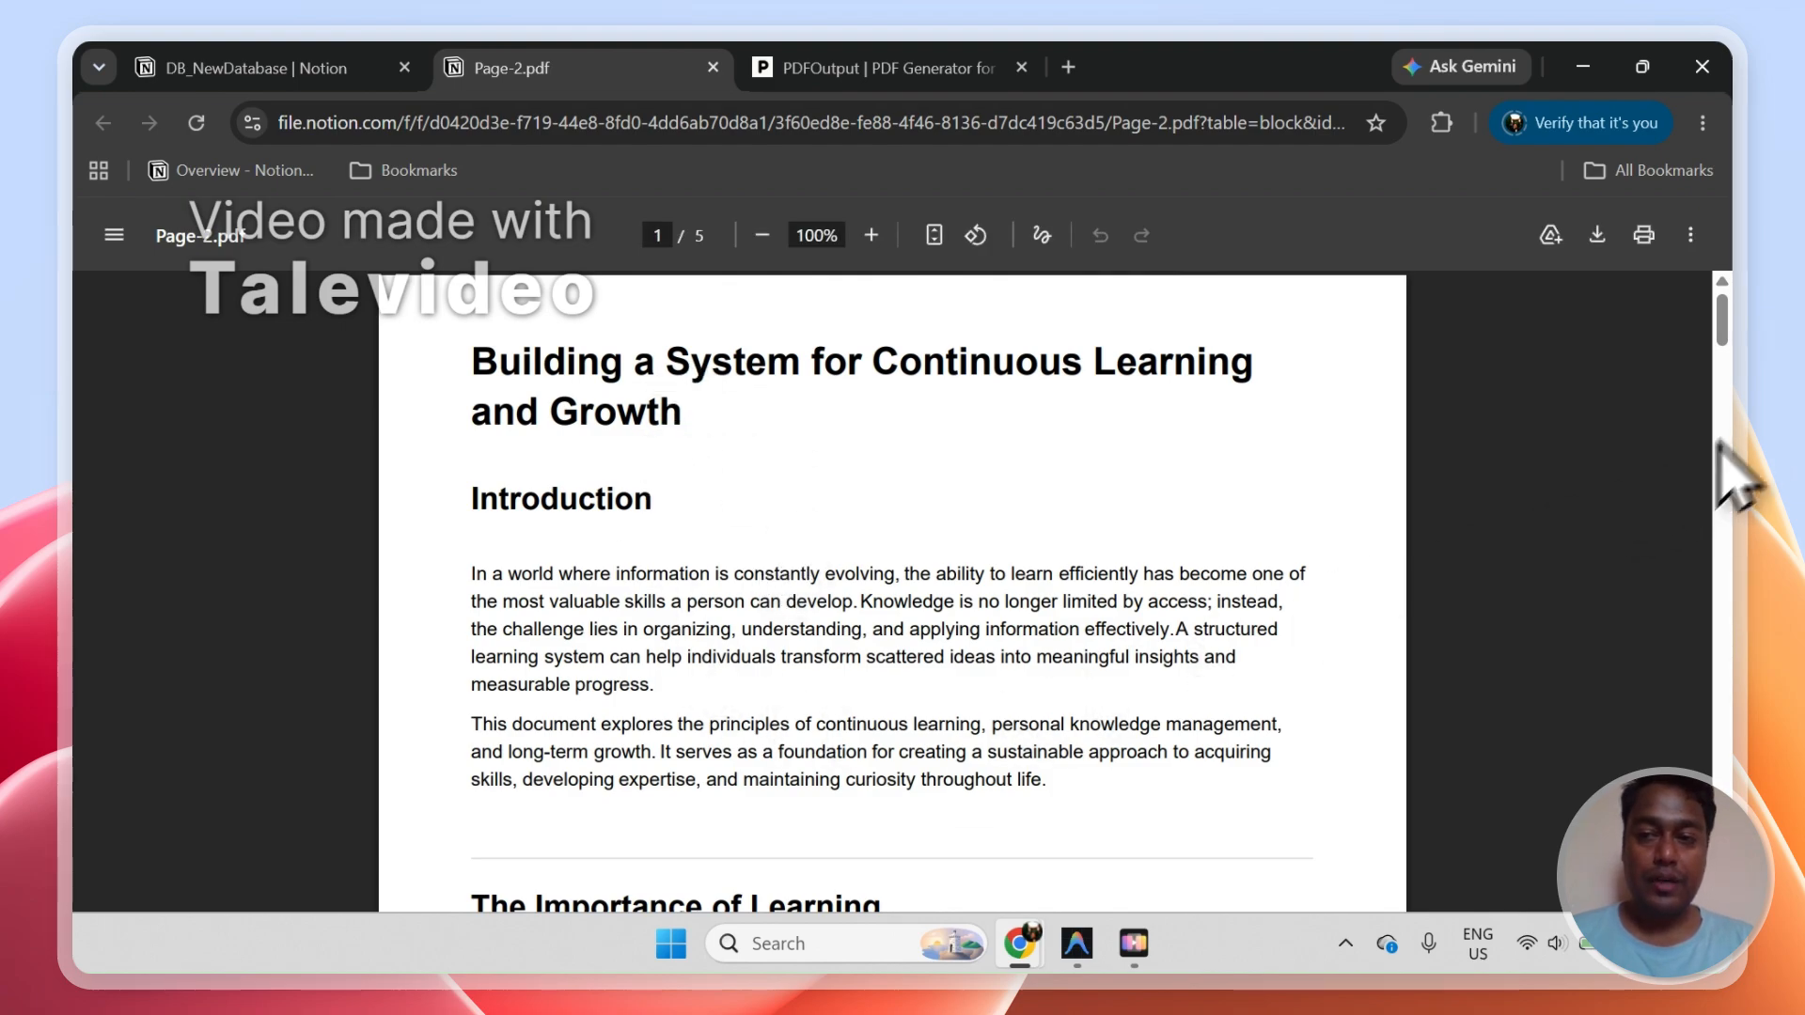
mouse_move(1734, 357)
mouse_down()
mouse_move(1735, 893)
mouse_move(1731, 362)
mouse_up()
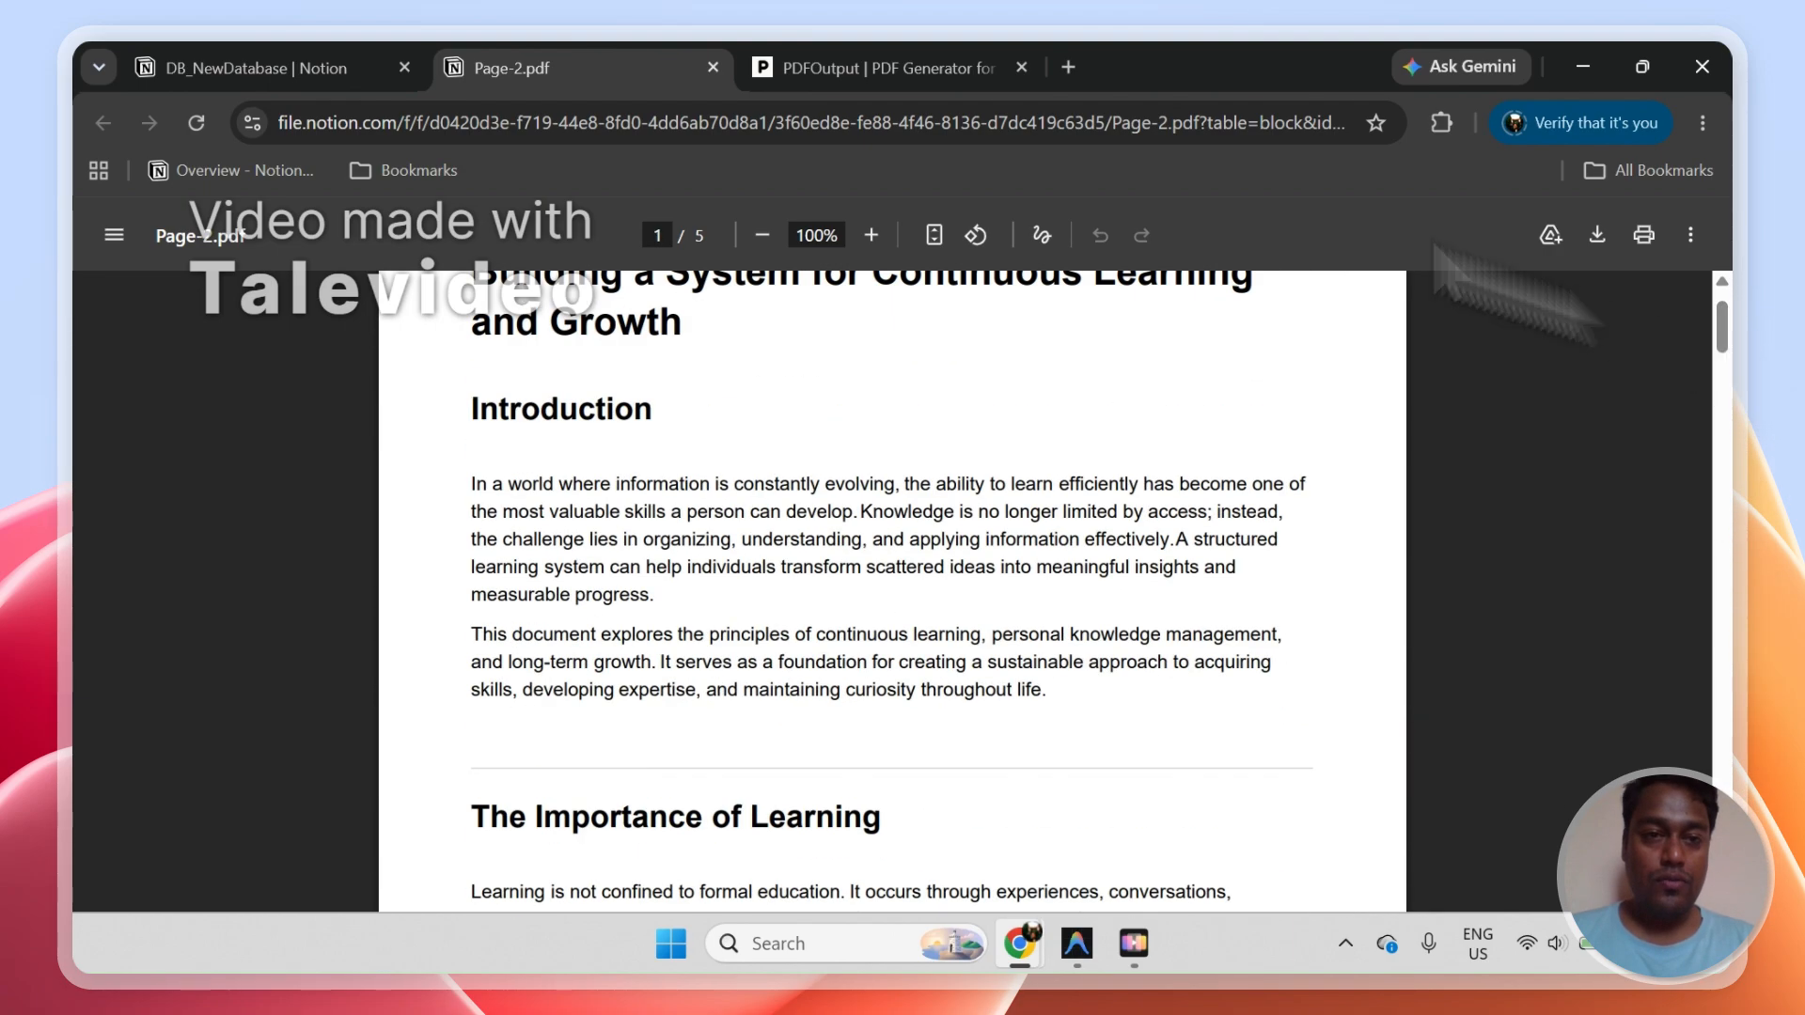
Run the PDF Button for Page-1 in DB_NewDatabase, look through the generated Page-1.pdf, and return to the database.
click(414, 75)
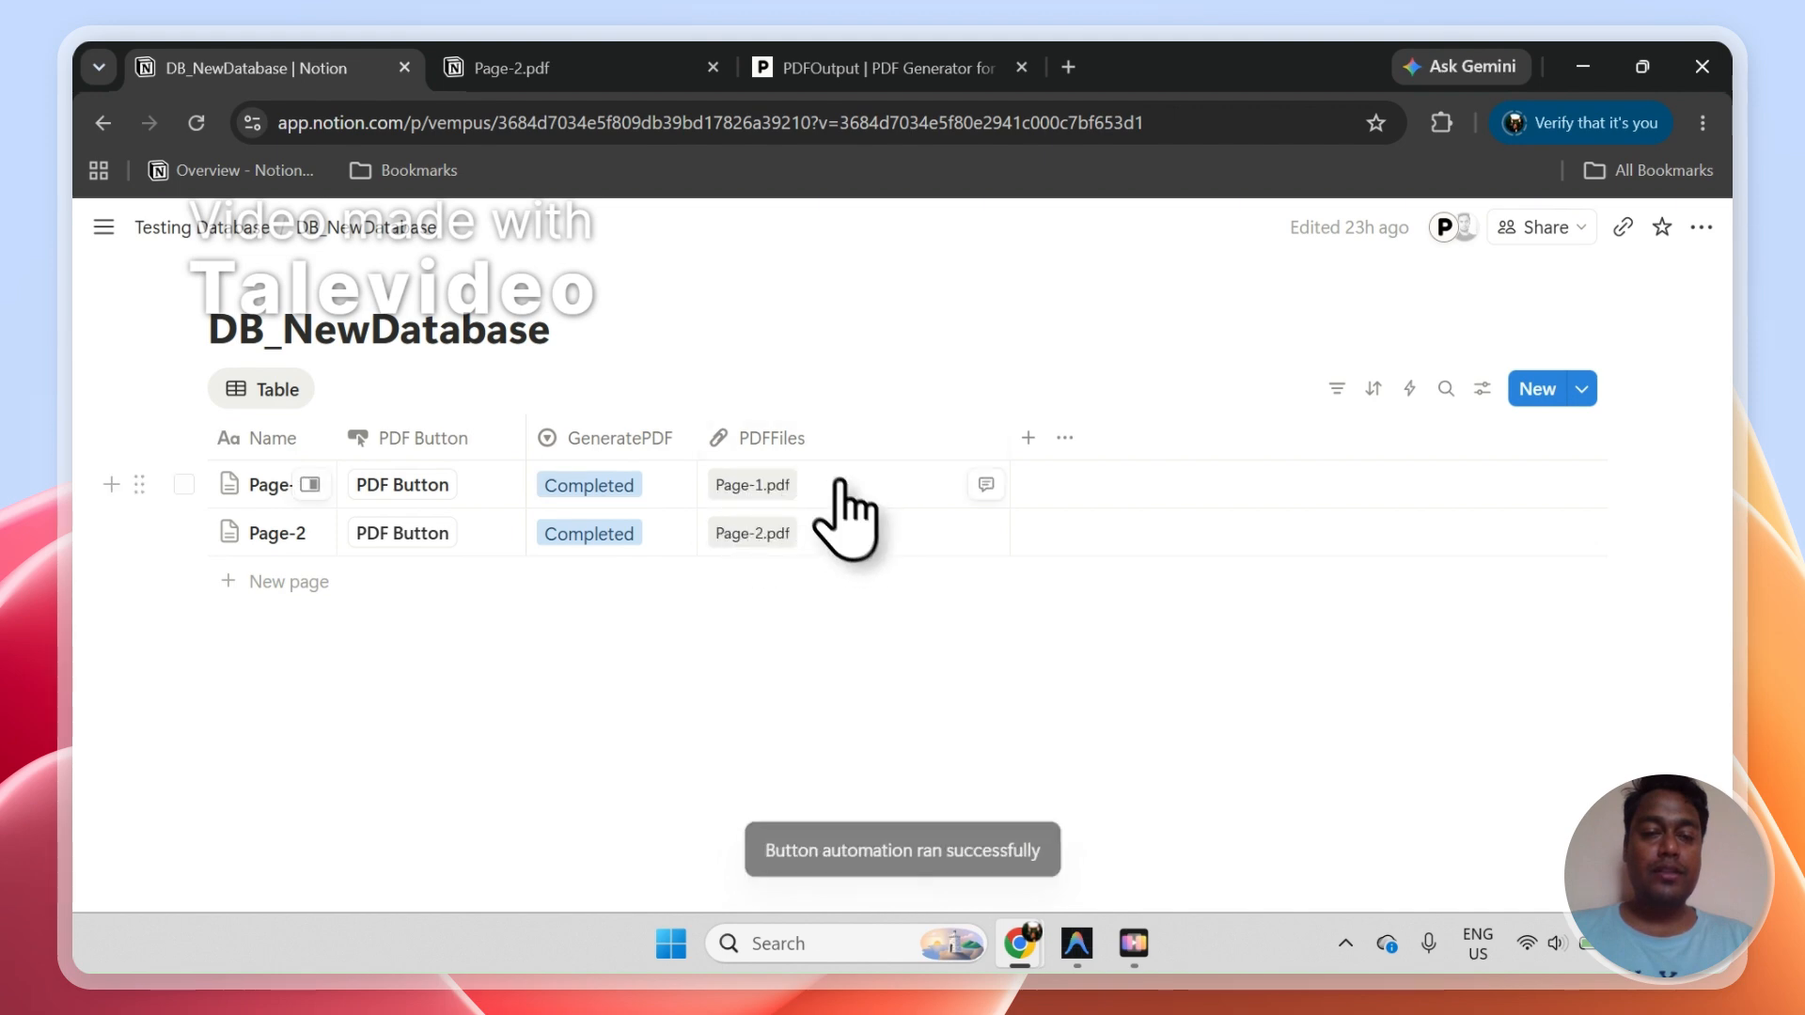
click(747, 485)
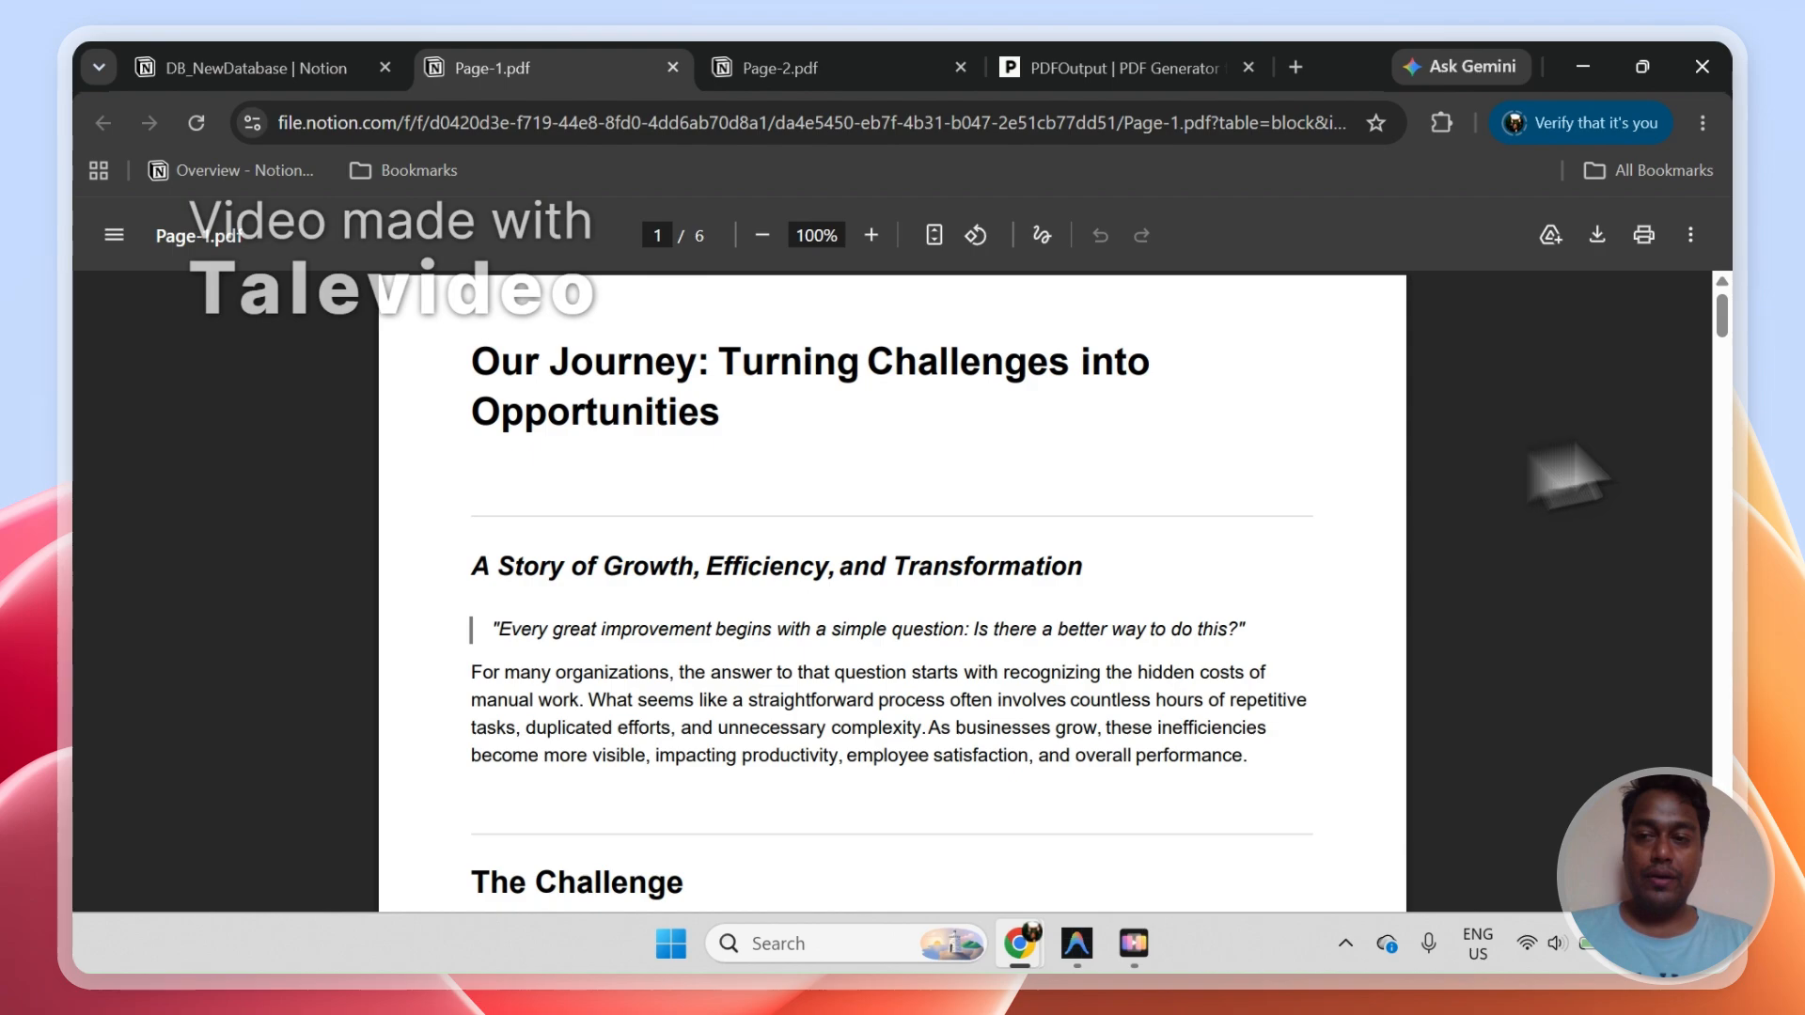
drag(1735, 329, 1706, 235)
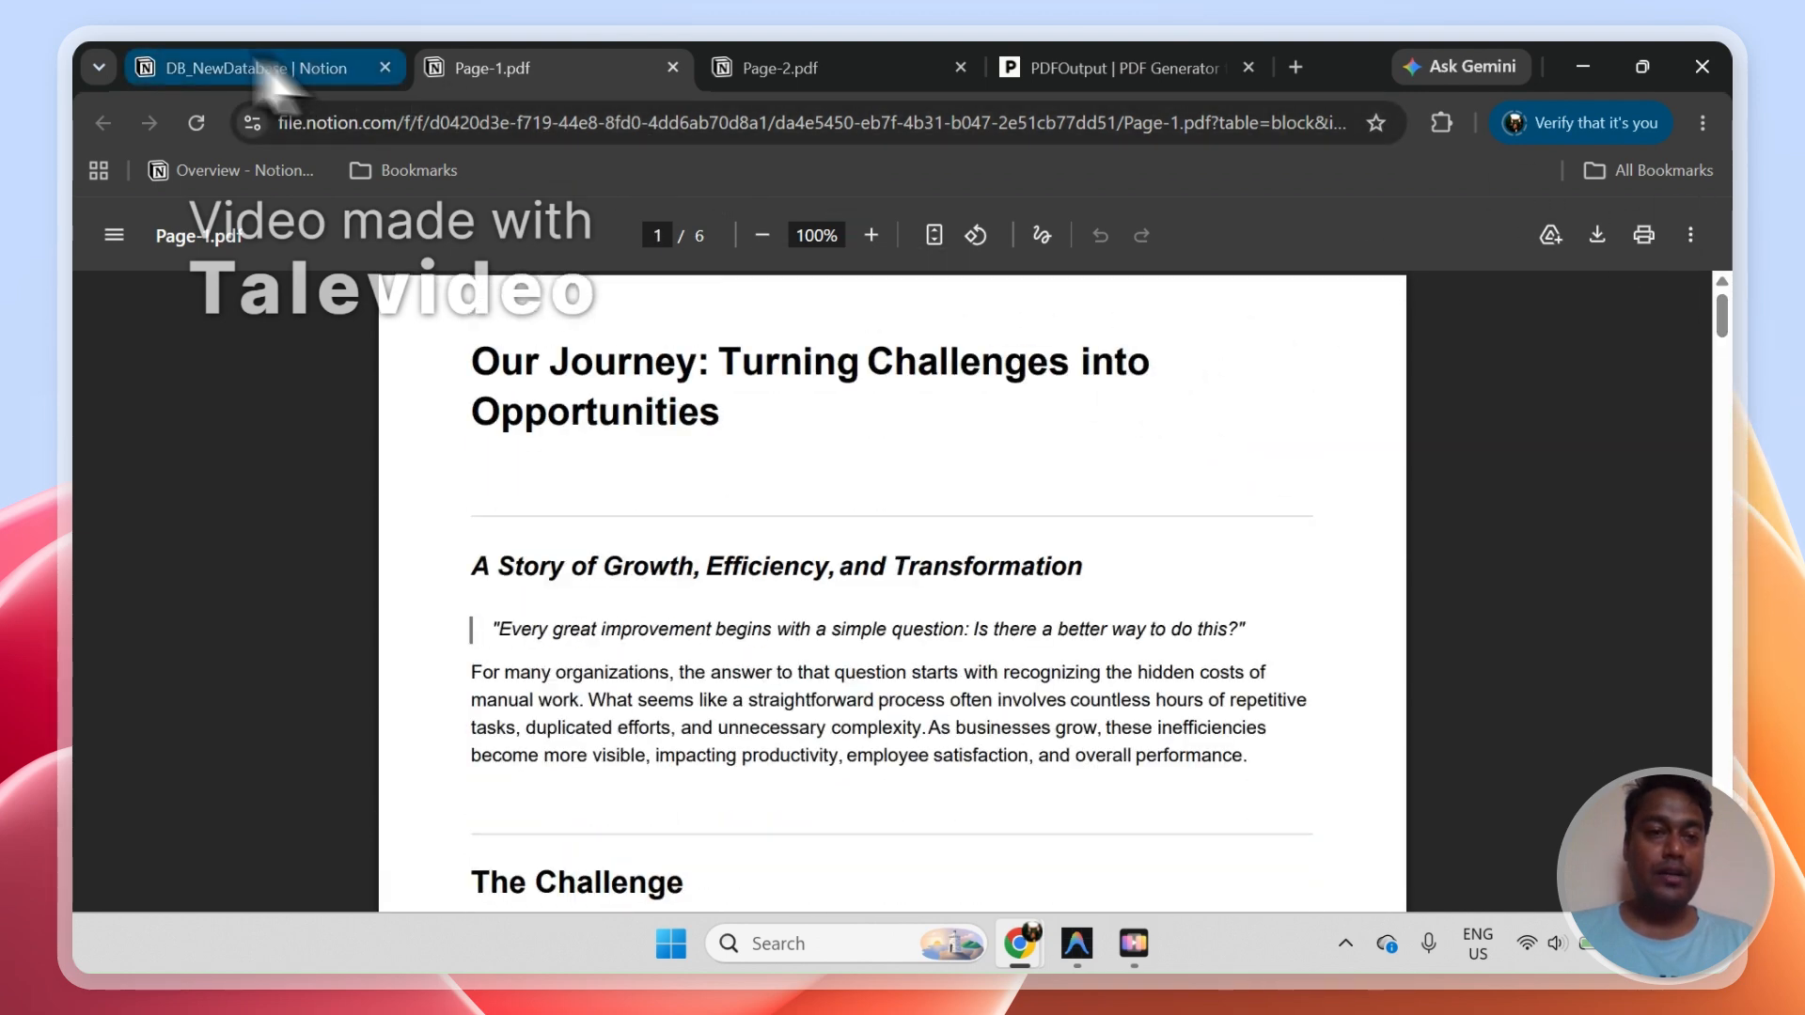
click(274, 69)
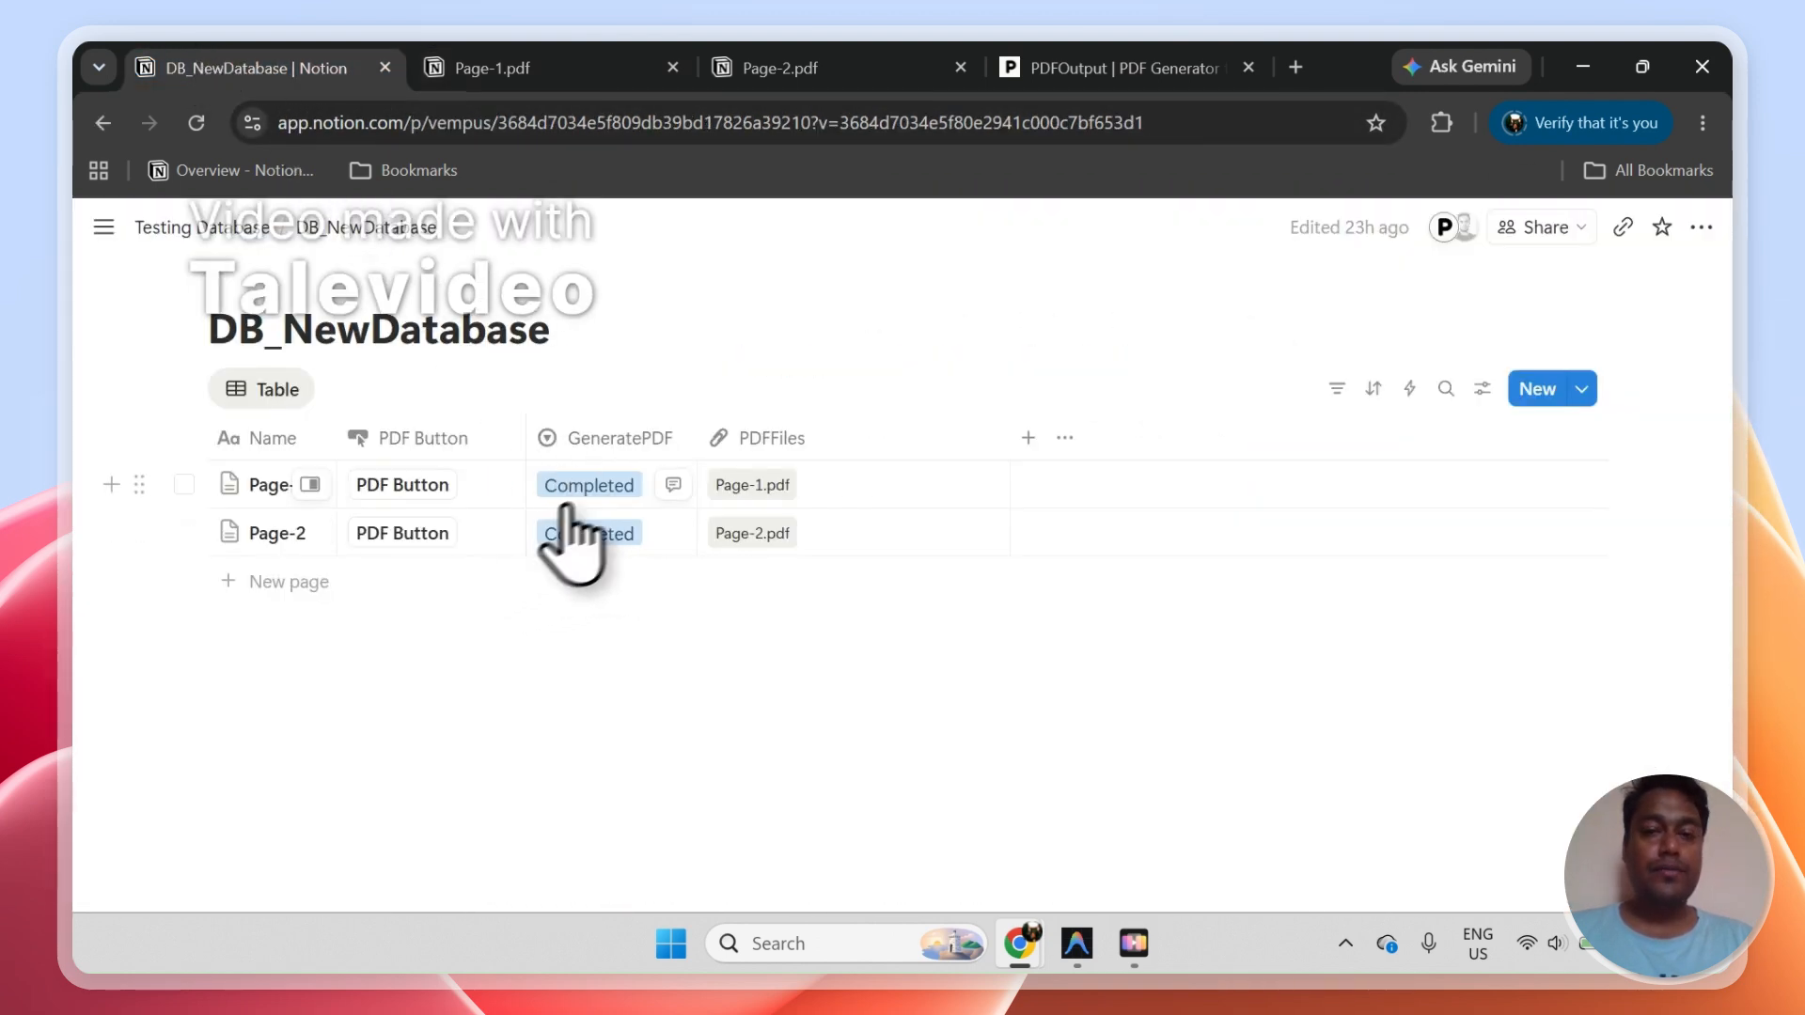
Close the button guide in PDFOutput and go back through the creation steps to the Automation Dashboard.
click(1086, 68)
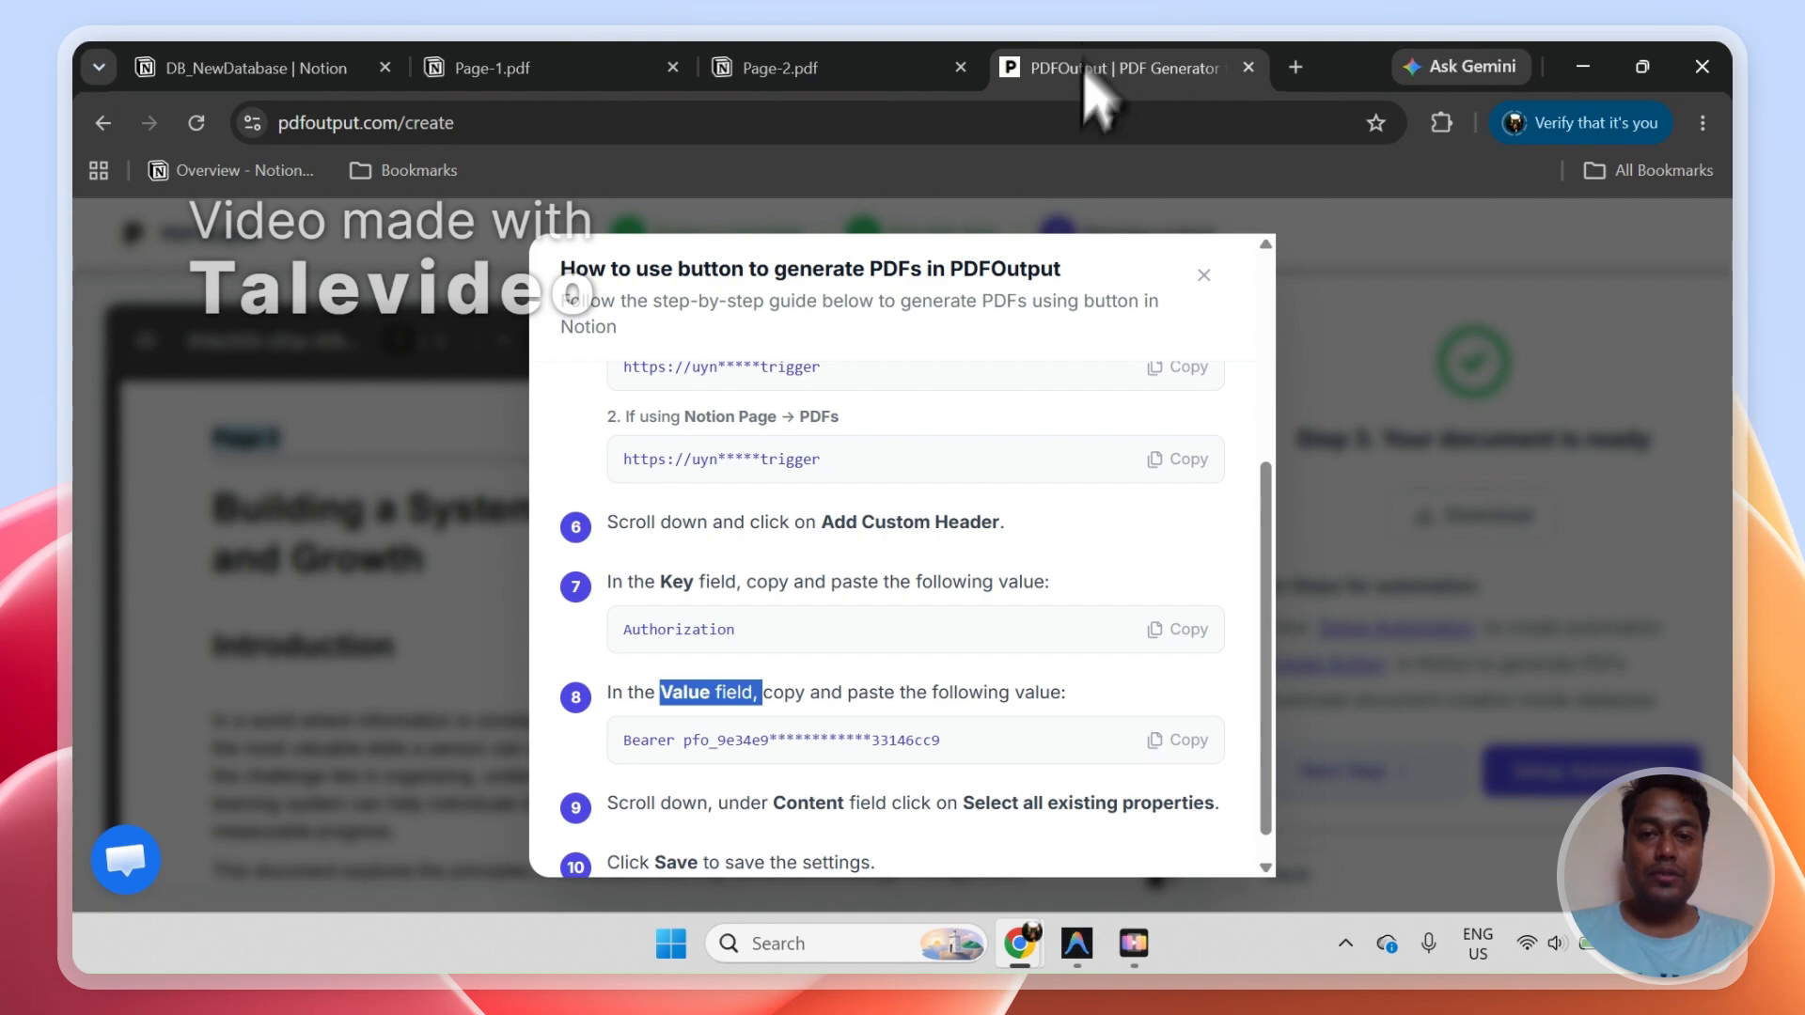
click(1204, 277)
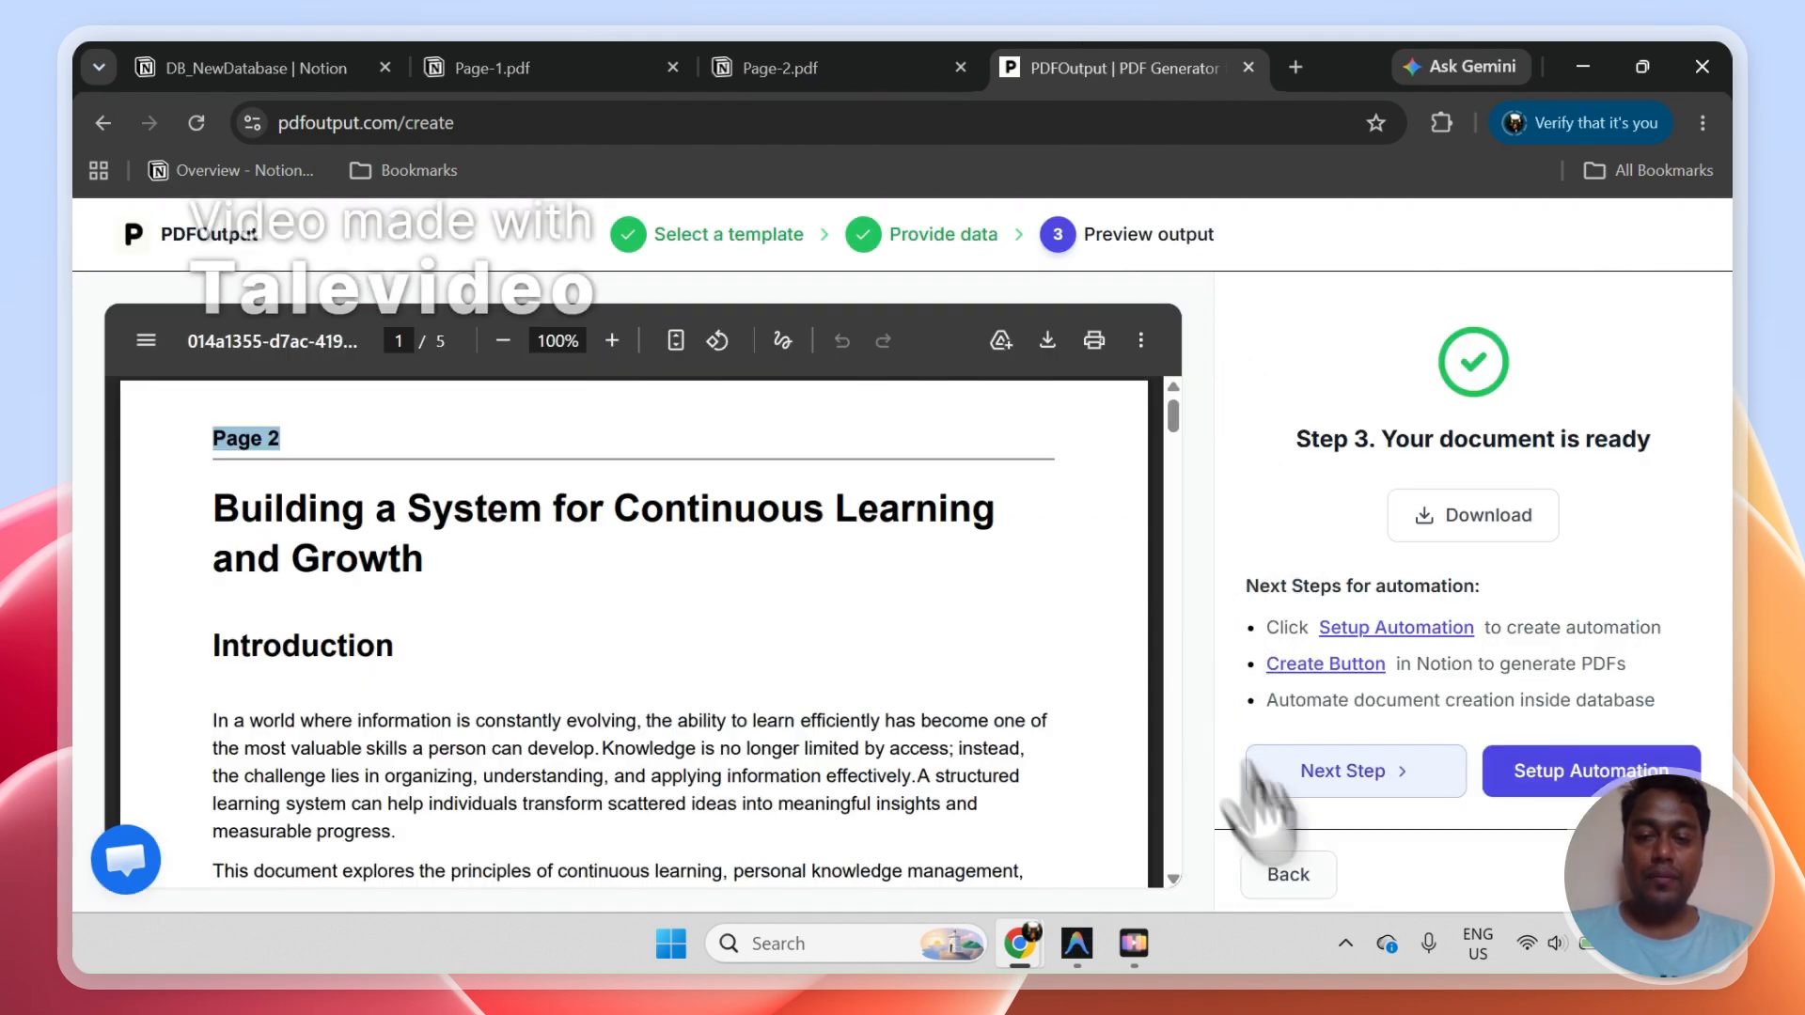
click(1286, 873)
click(1374, 873)
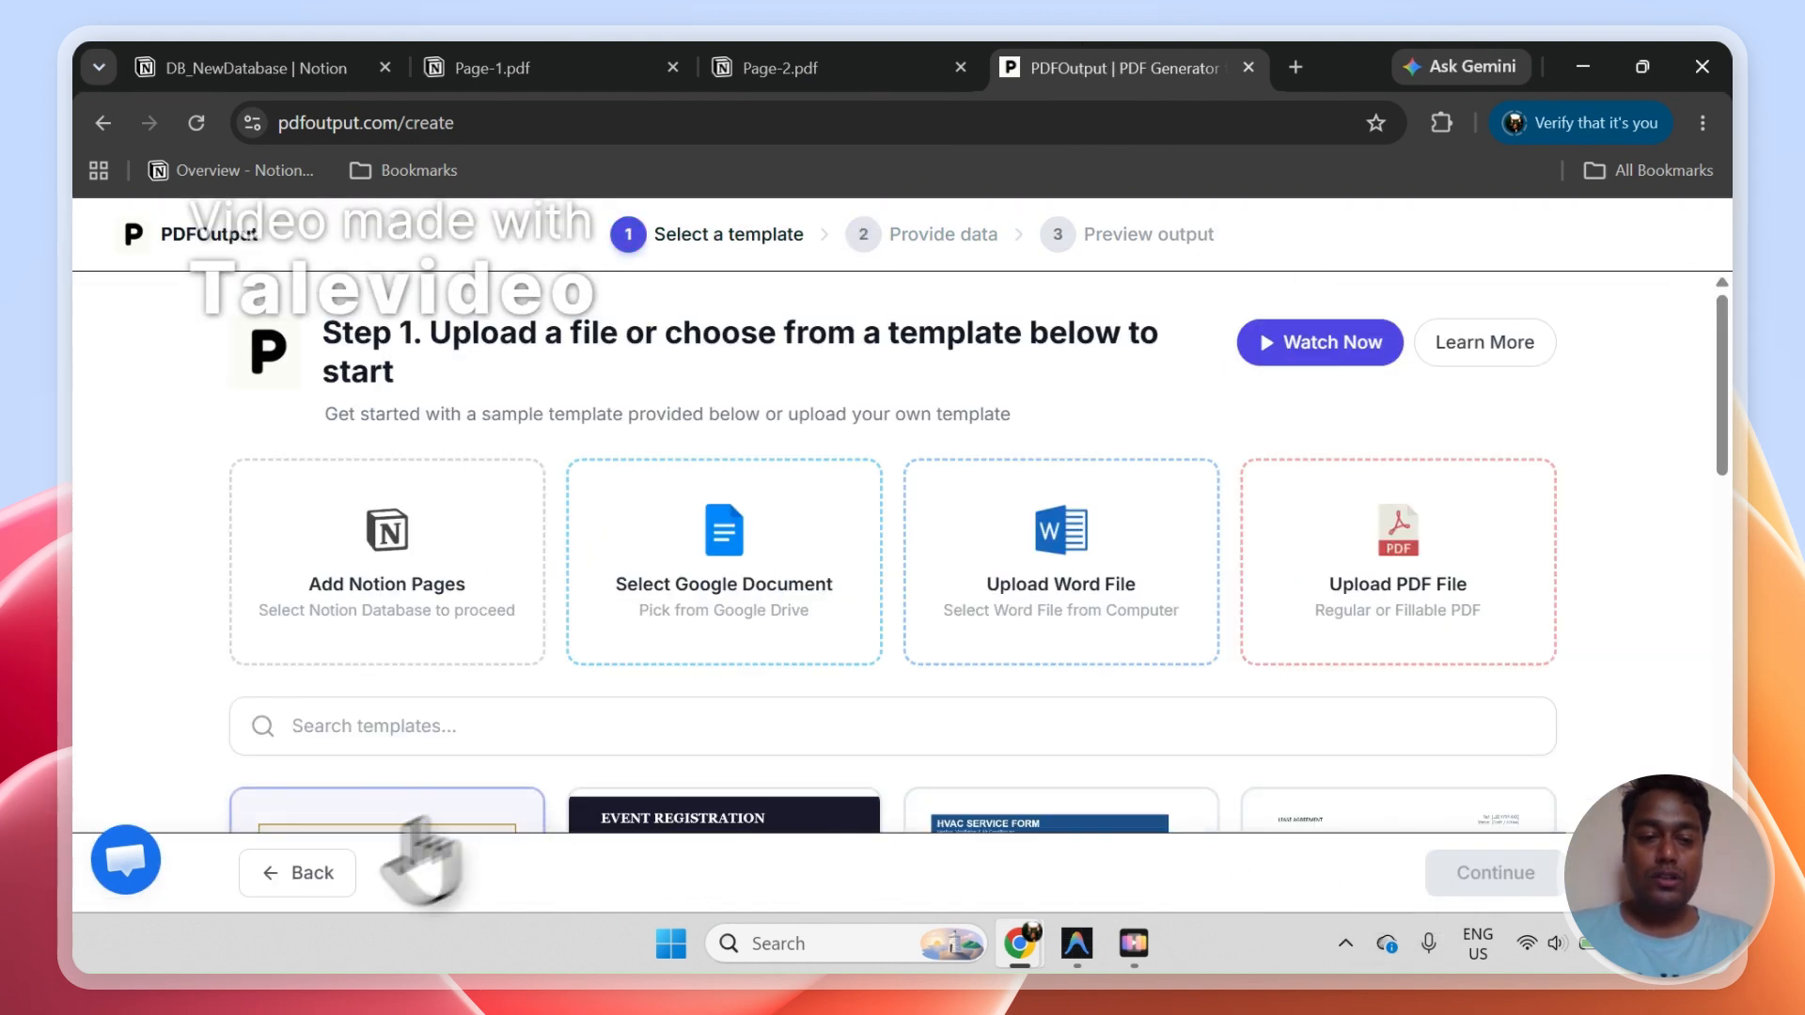
click(315, 873)
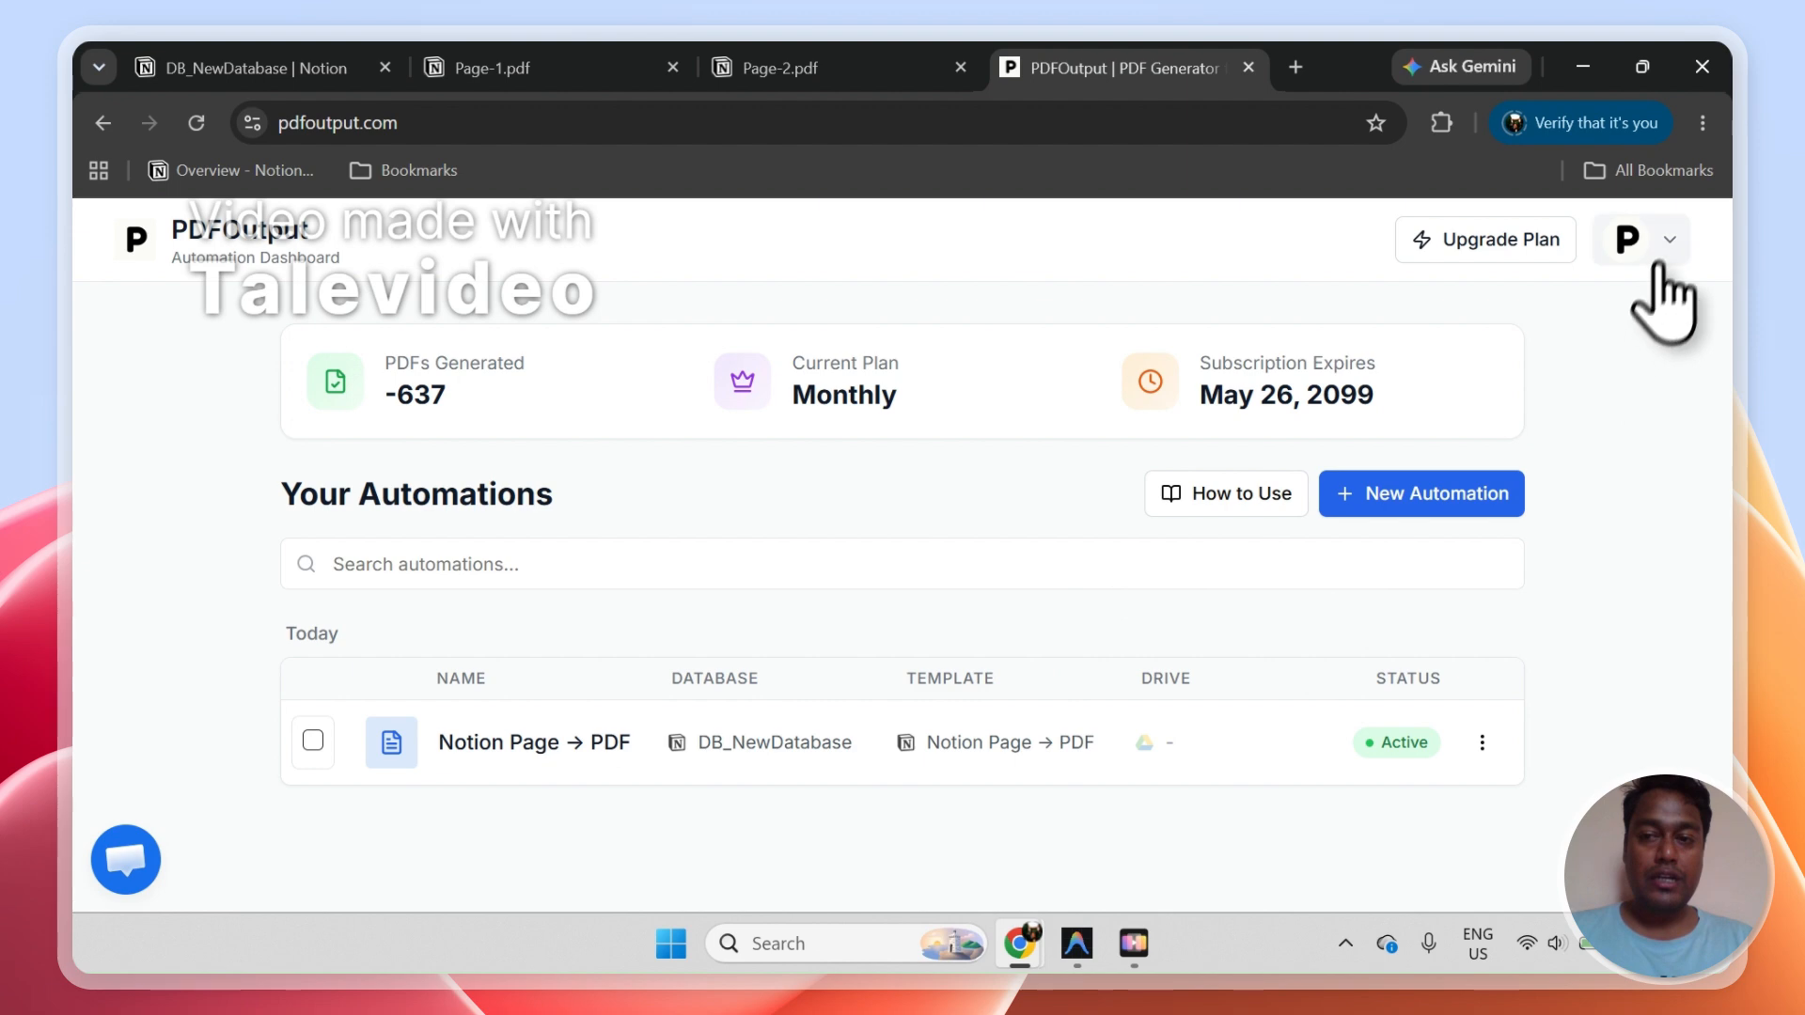
Leave the dashboard for PDFOutput's contact page, look over the Send Message form, and return to DB_NewDatabase in Notion.
click(1635, 242)
click(1495, 568)
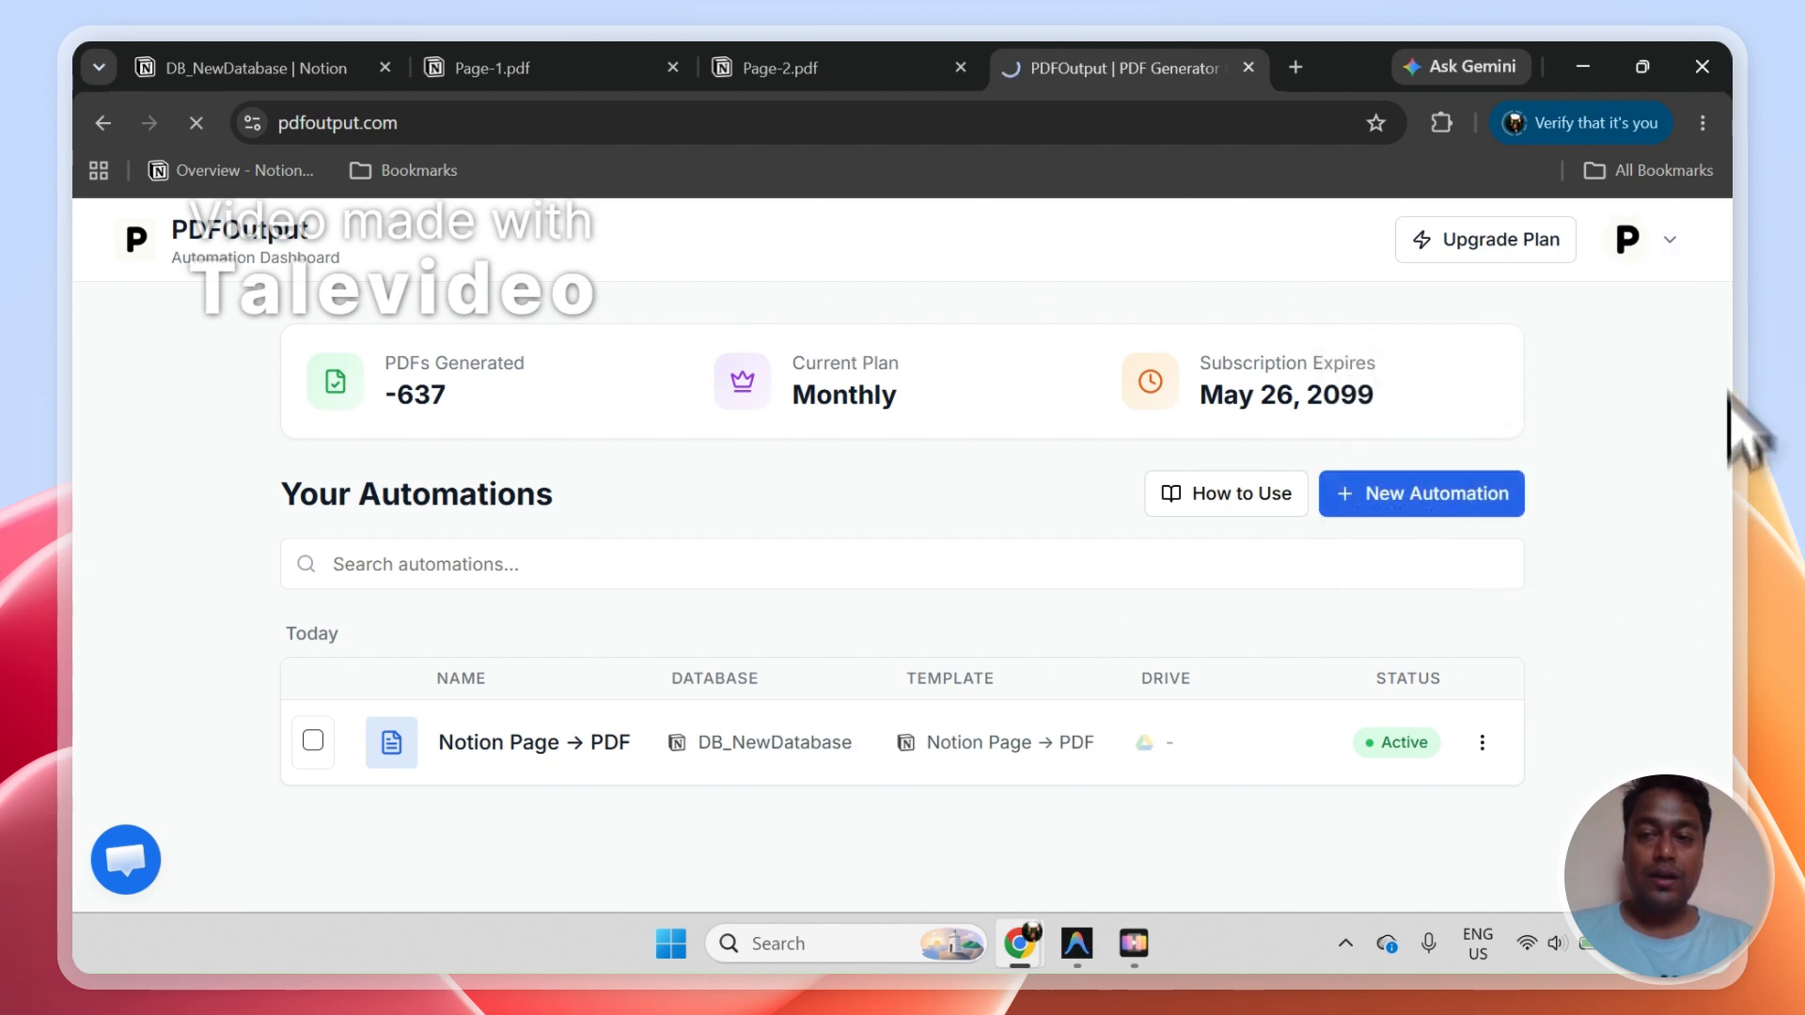
drag(1732, 252, 1727, 465)
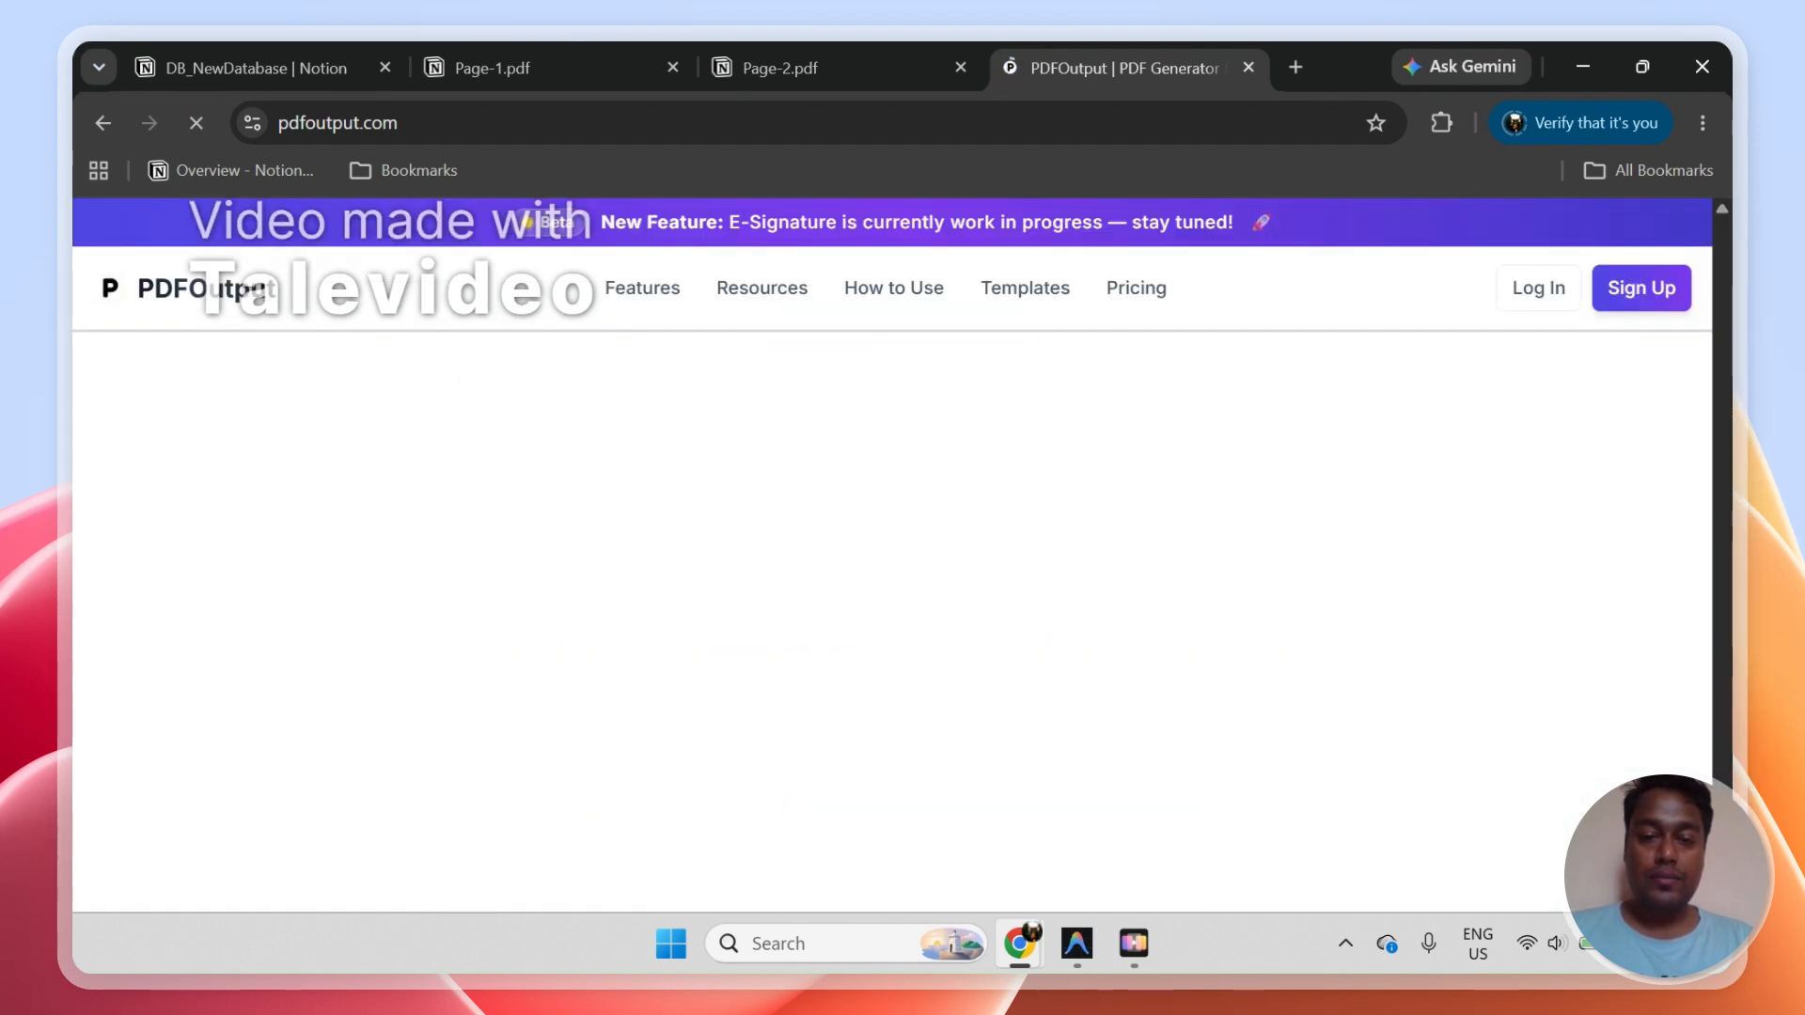
click(552, 707)
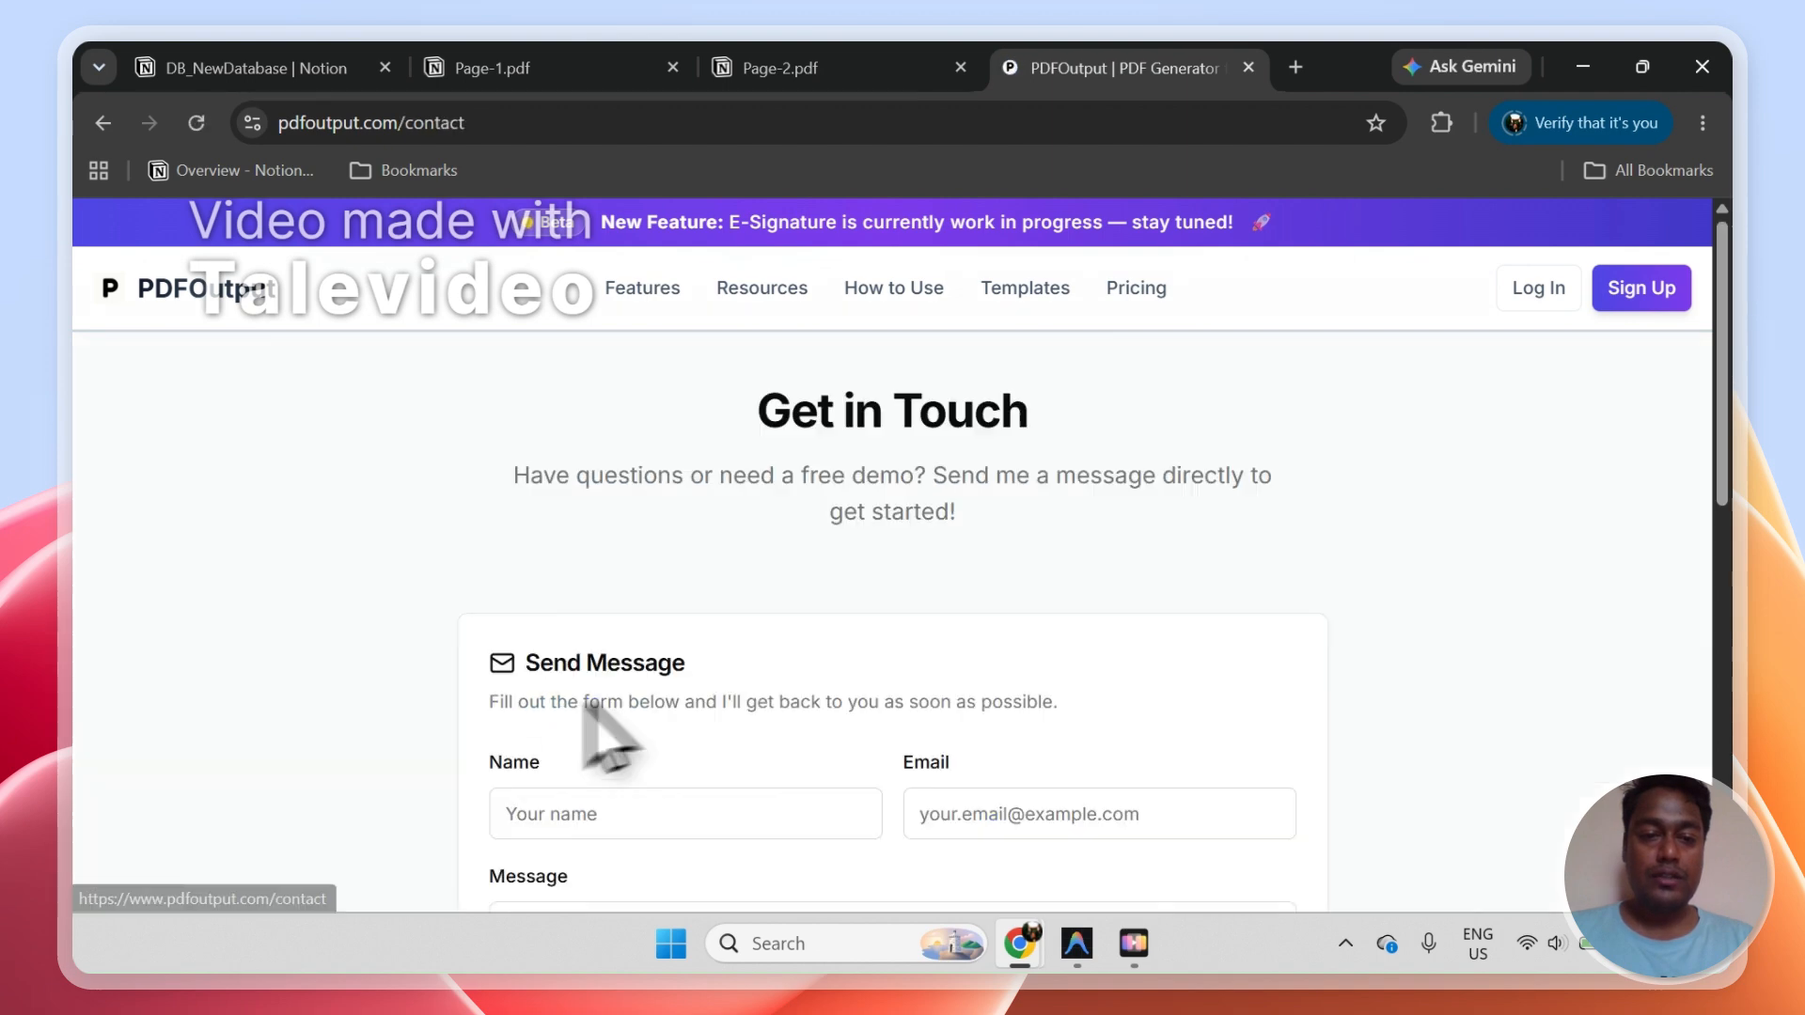
scroll(1734, 602, down, 3)
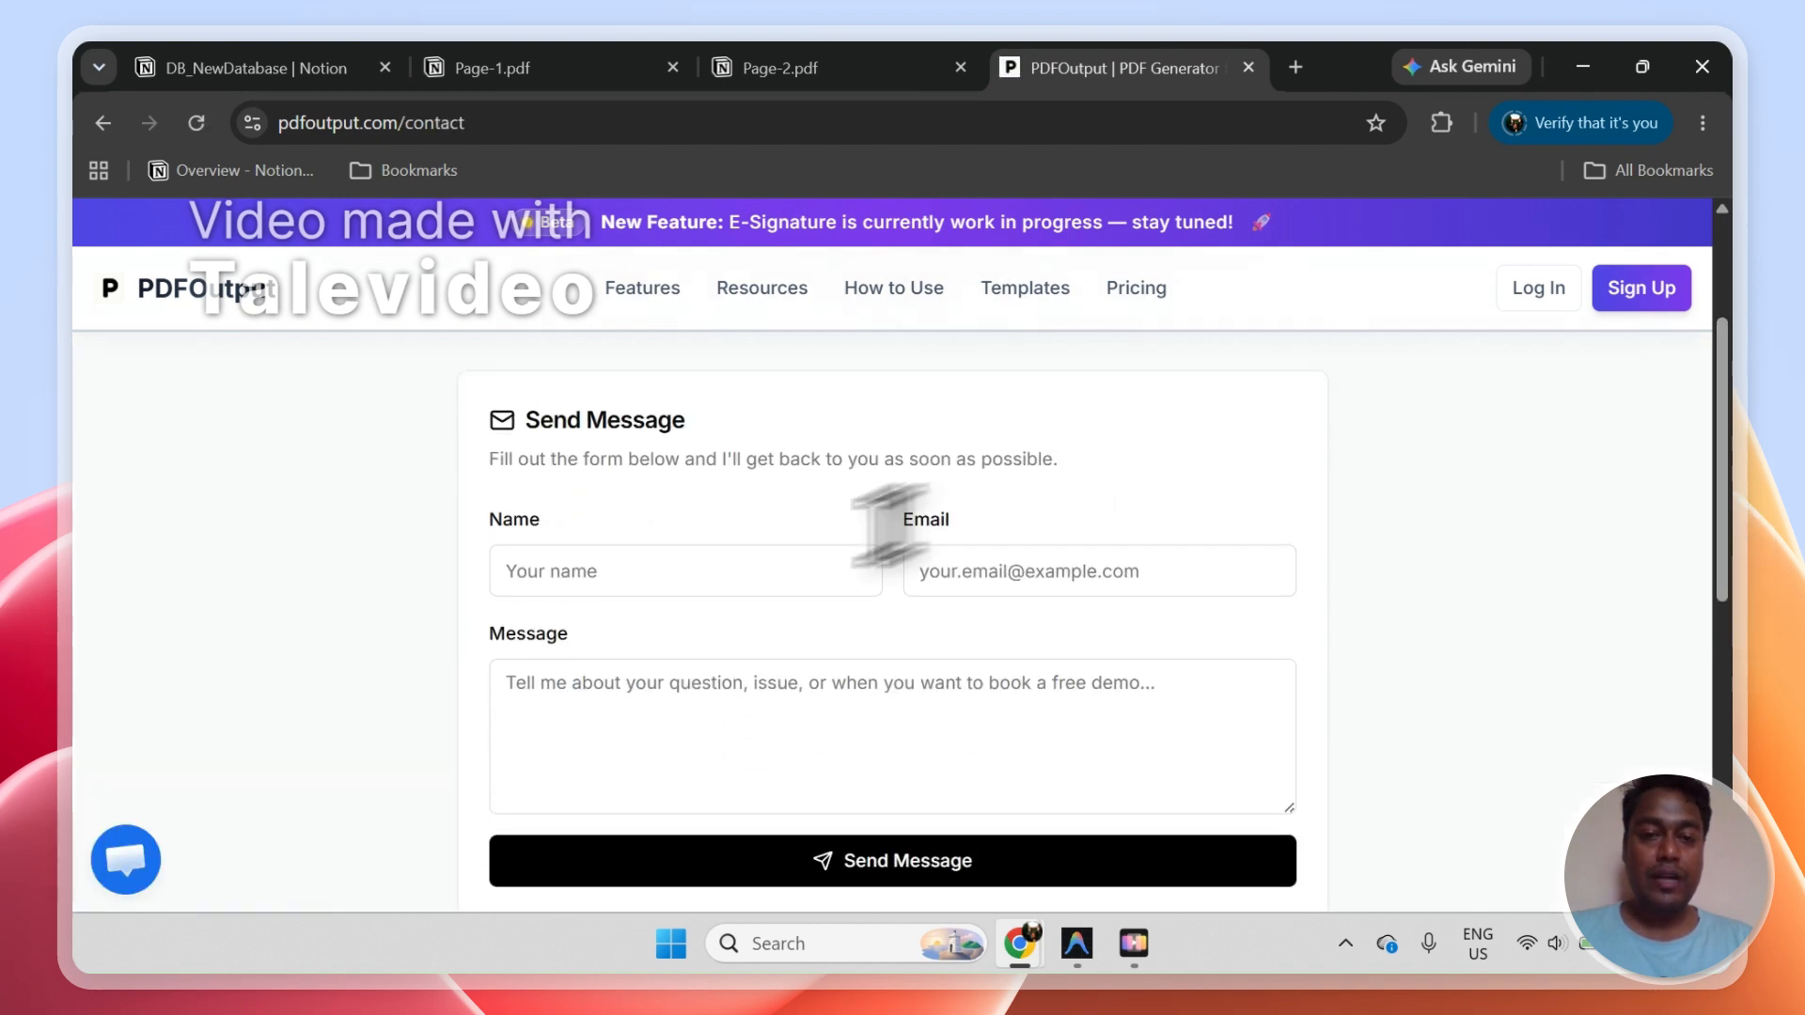
click(395, 64)
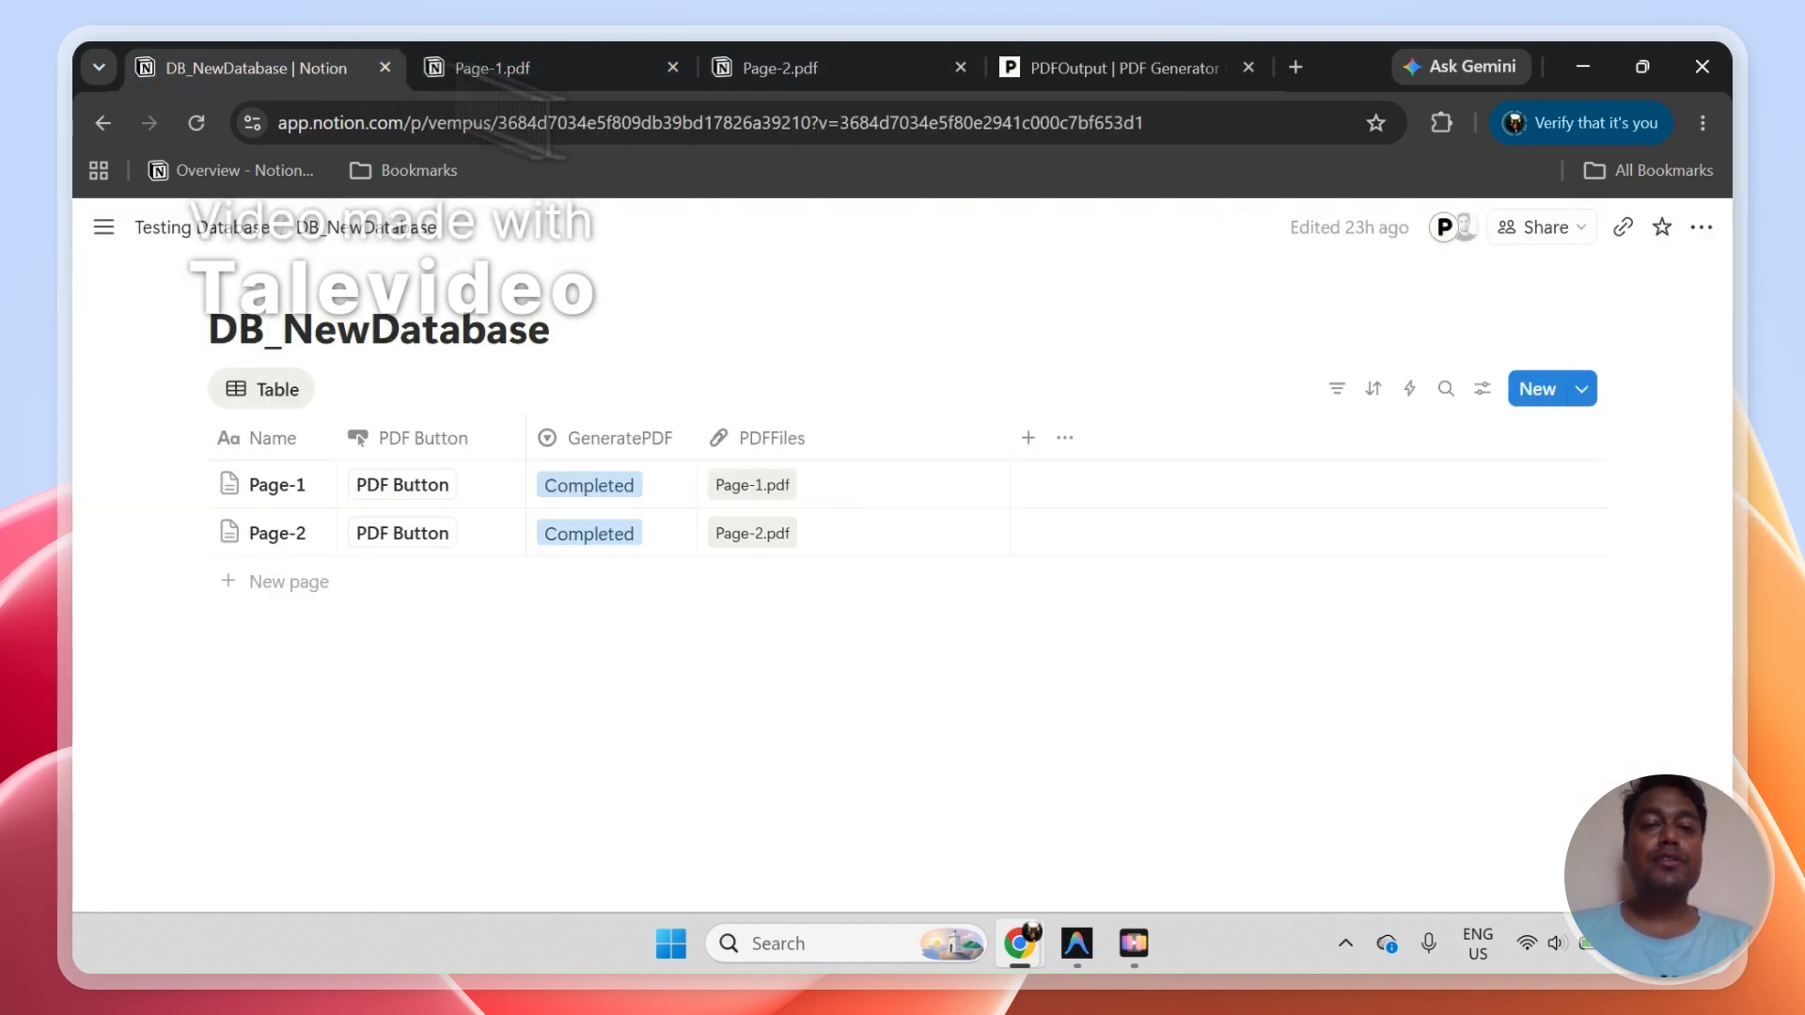